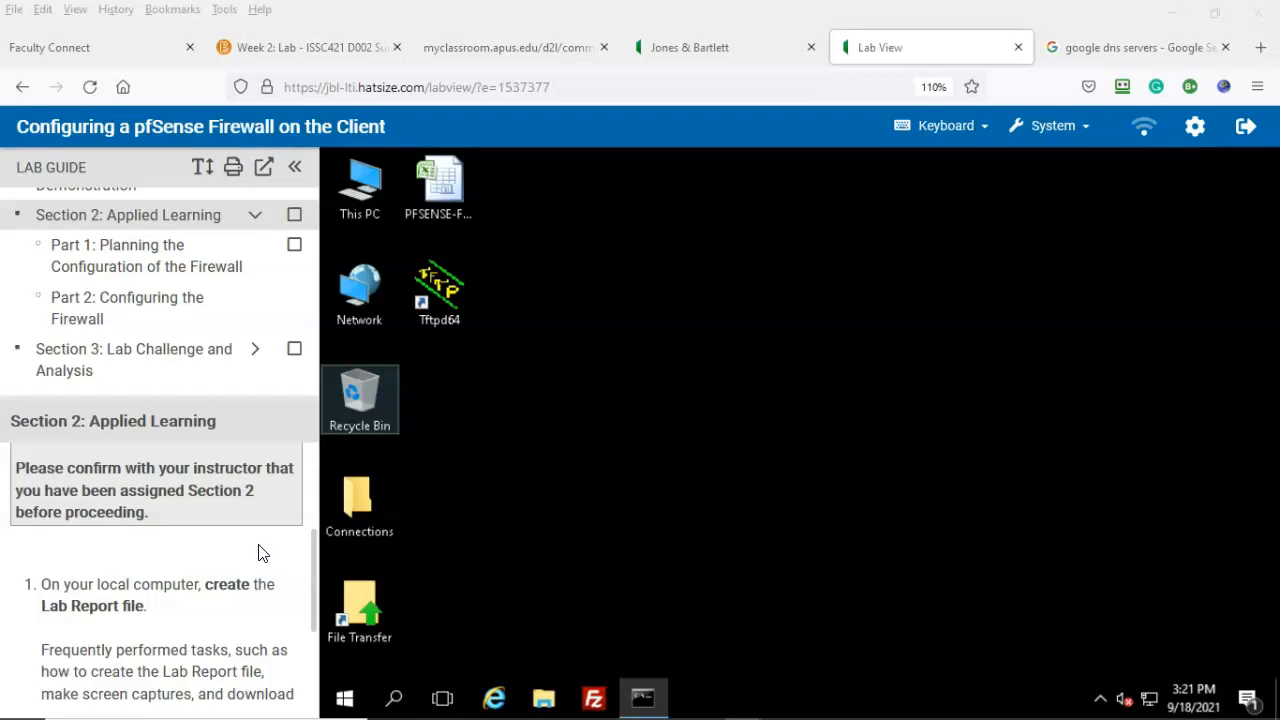
# Step: Show 'Part 1: Planning the Configuration of the Firewall' in the Lab Guide
pyautogui.scroll(-2, 37, 674)
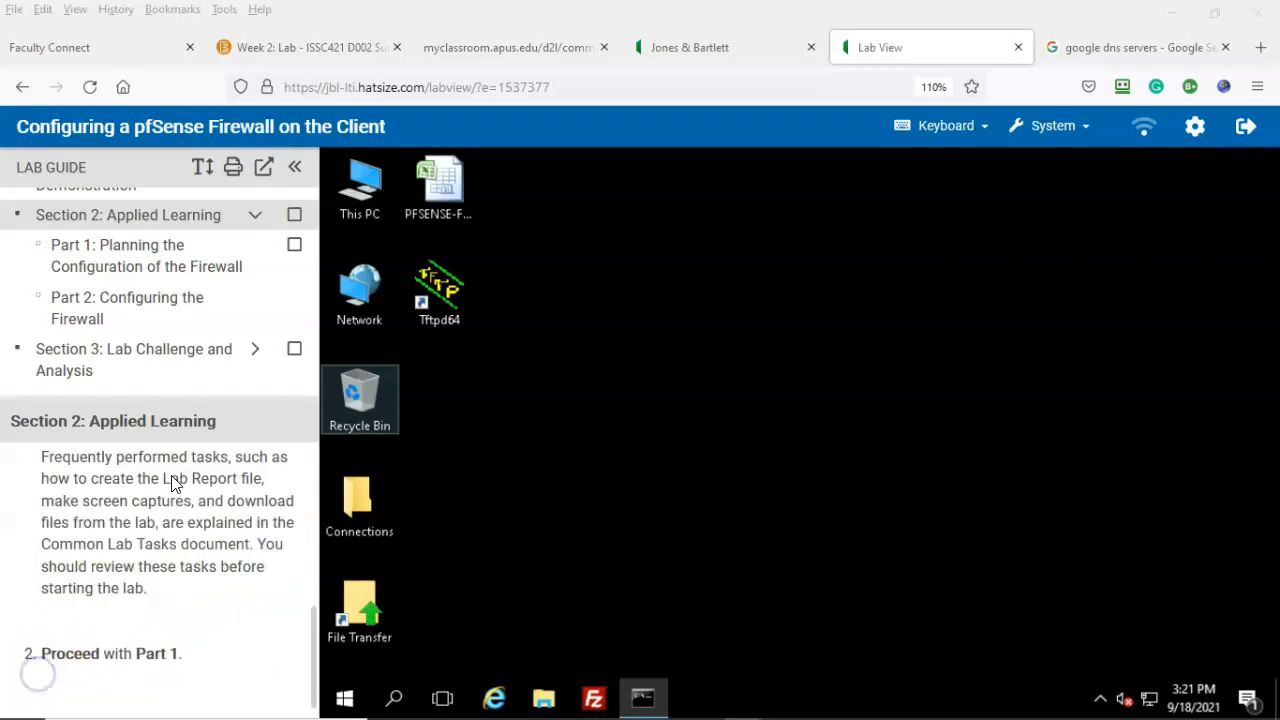
pyautogui.click(133, 268)
pyautogui.scroll(-5, 216, 512)
pyautogui.scroll(3, 230, 545)
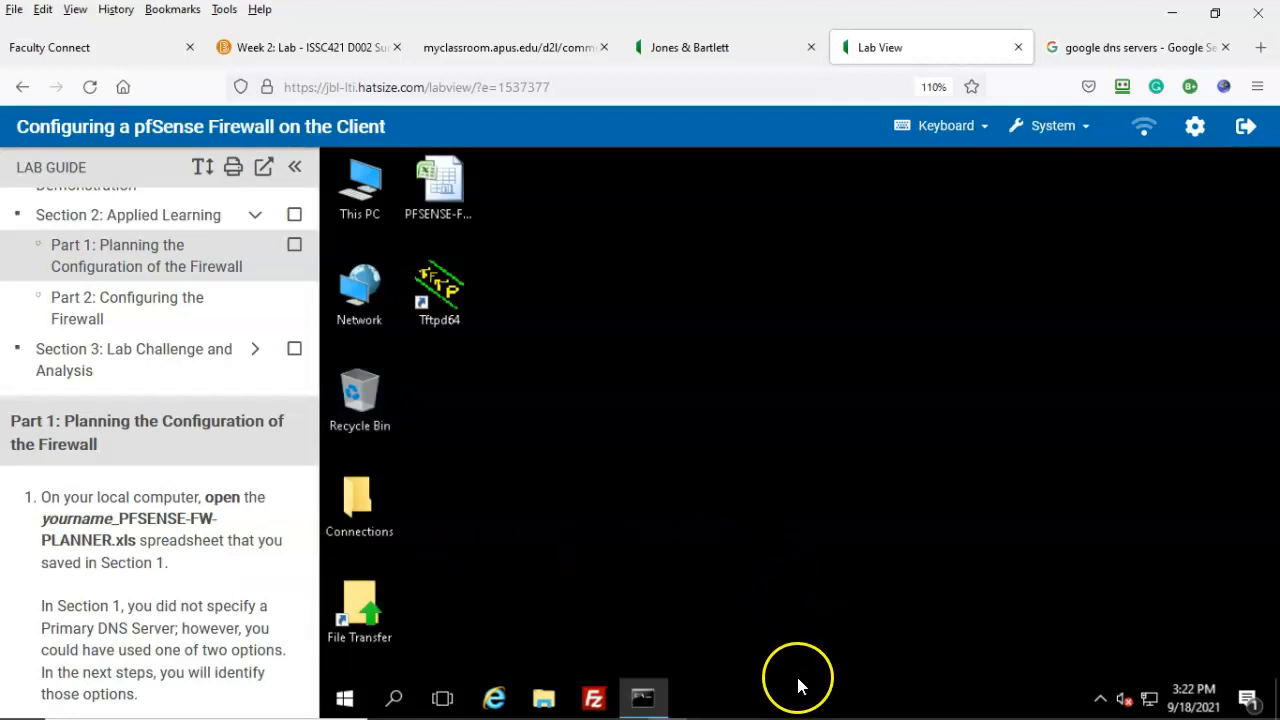
# Step: Open the PFSENSE-FW-PLANNER spreadsheet and look up Google's public DNS servers
pyautogui.moveTo(879, 716)
pyautogui.click(972, 701)
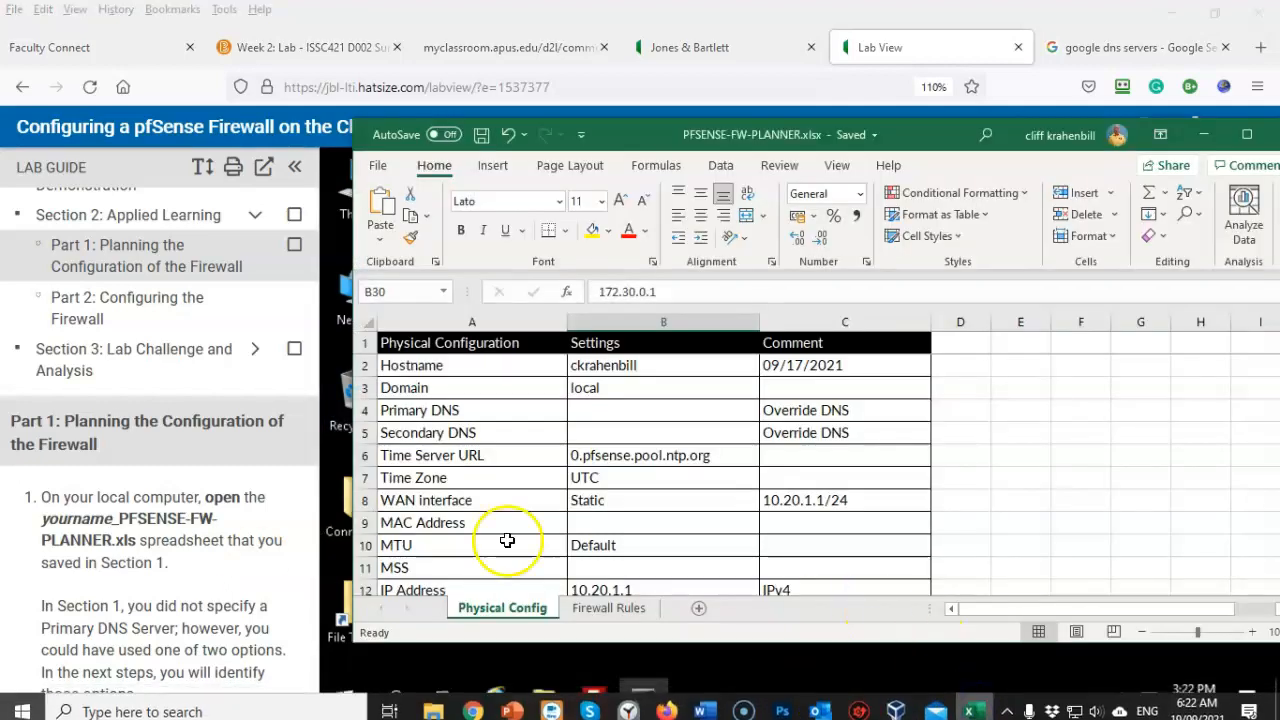
pyautogui.scroll(-1, 193, 563)
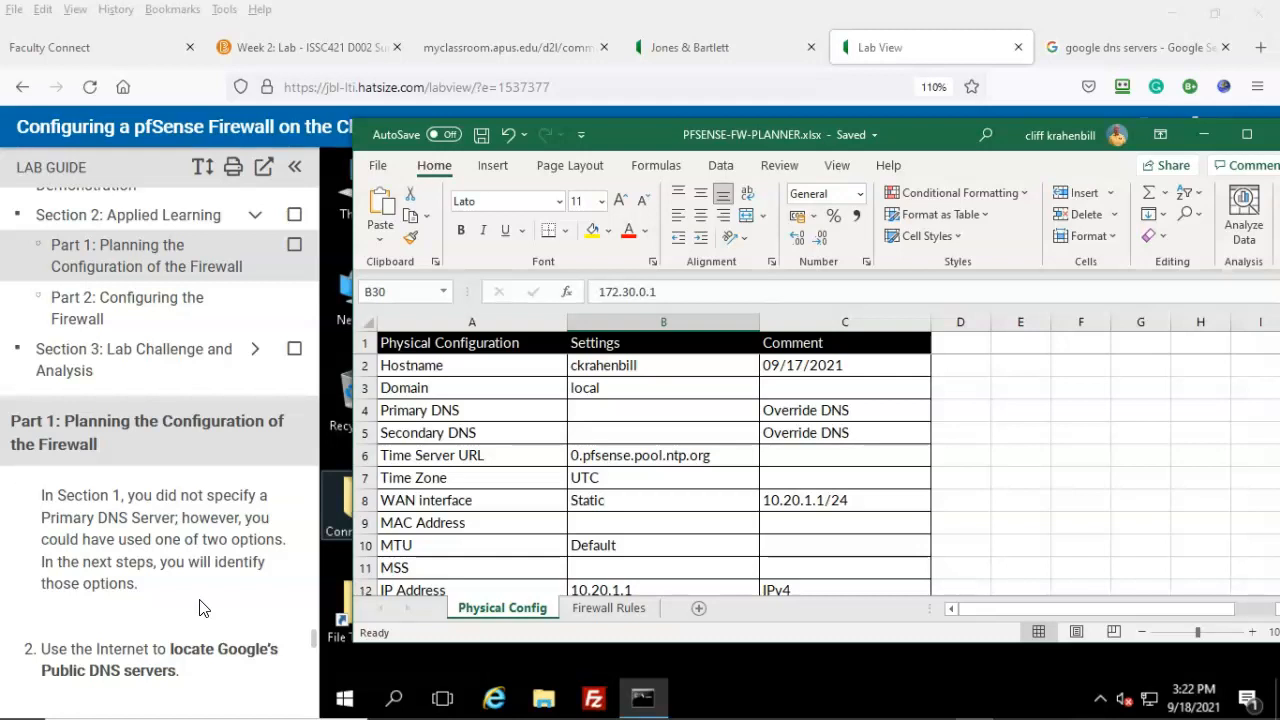
pyautogui.scroll(-2, 198, 604)
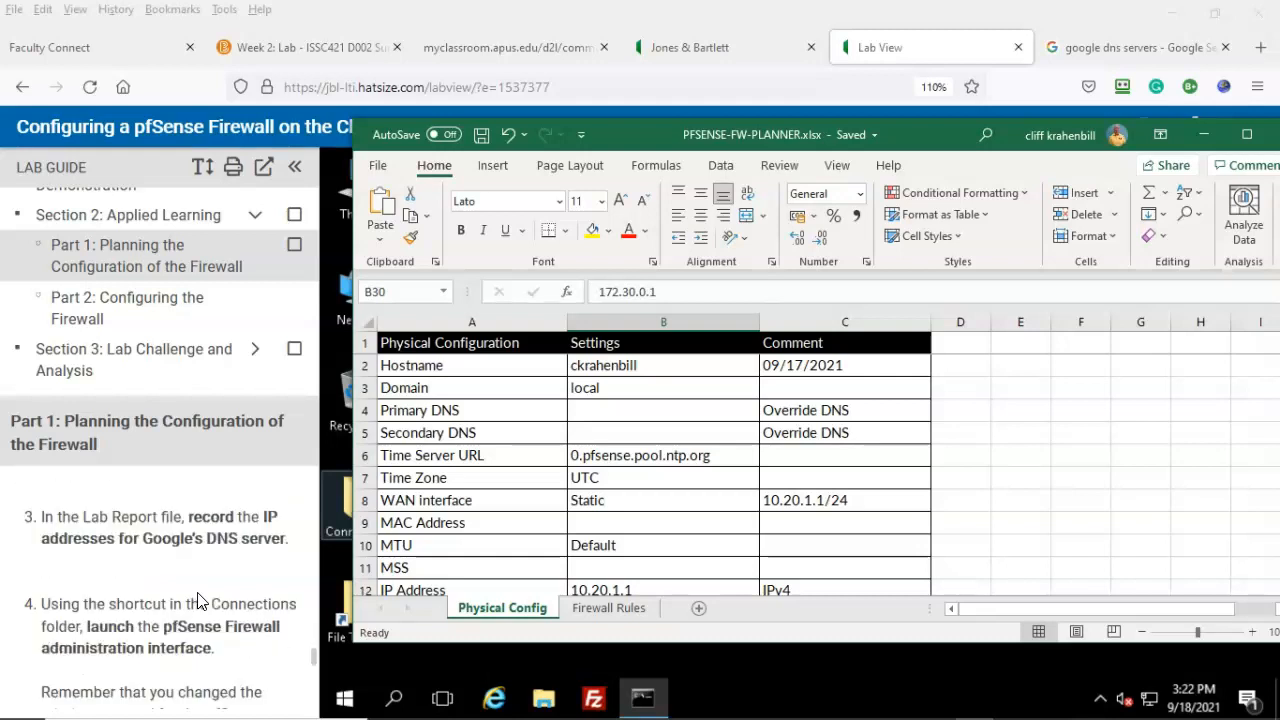
pyautogui.scroll(1, 198, 604)
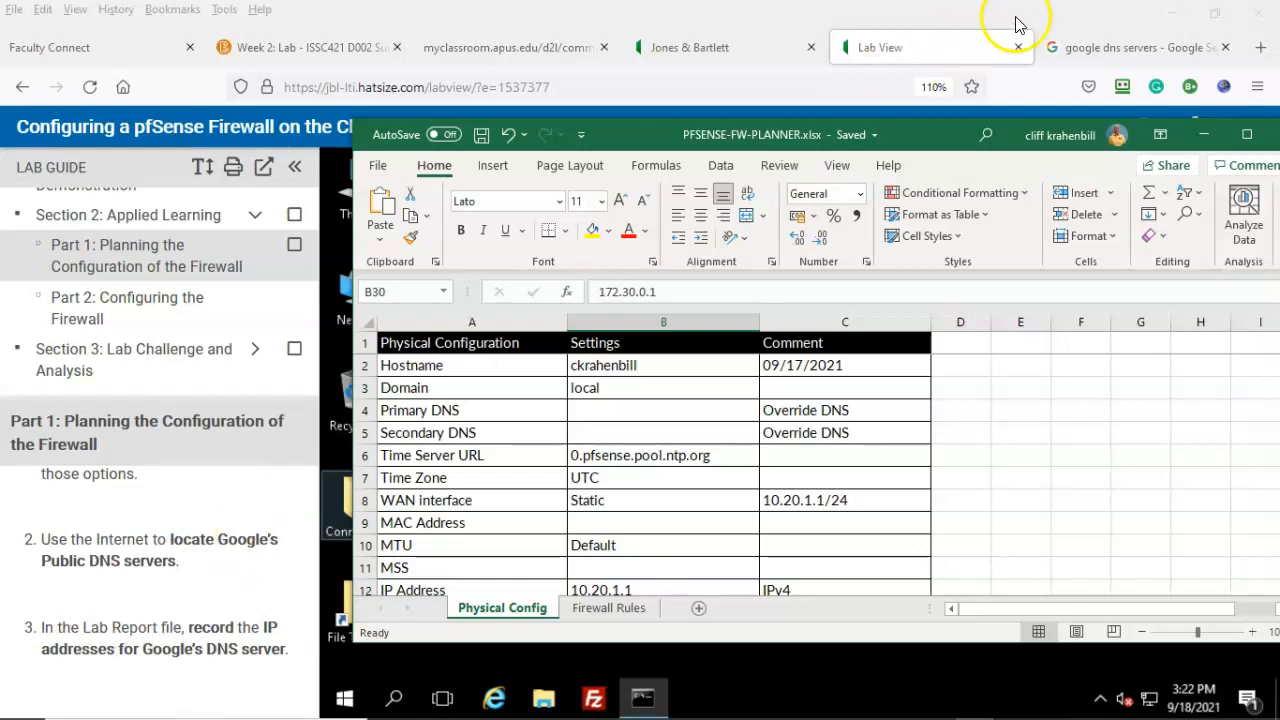
pyautogui.click(1104, 40)
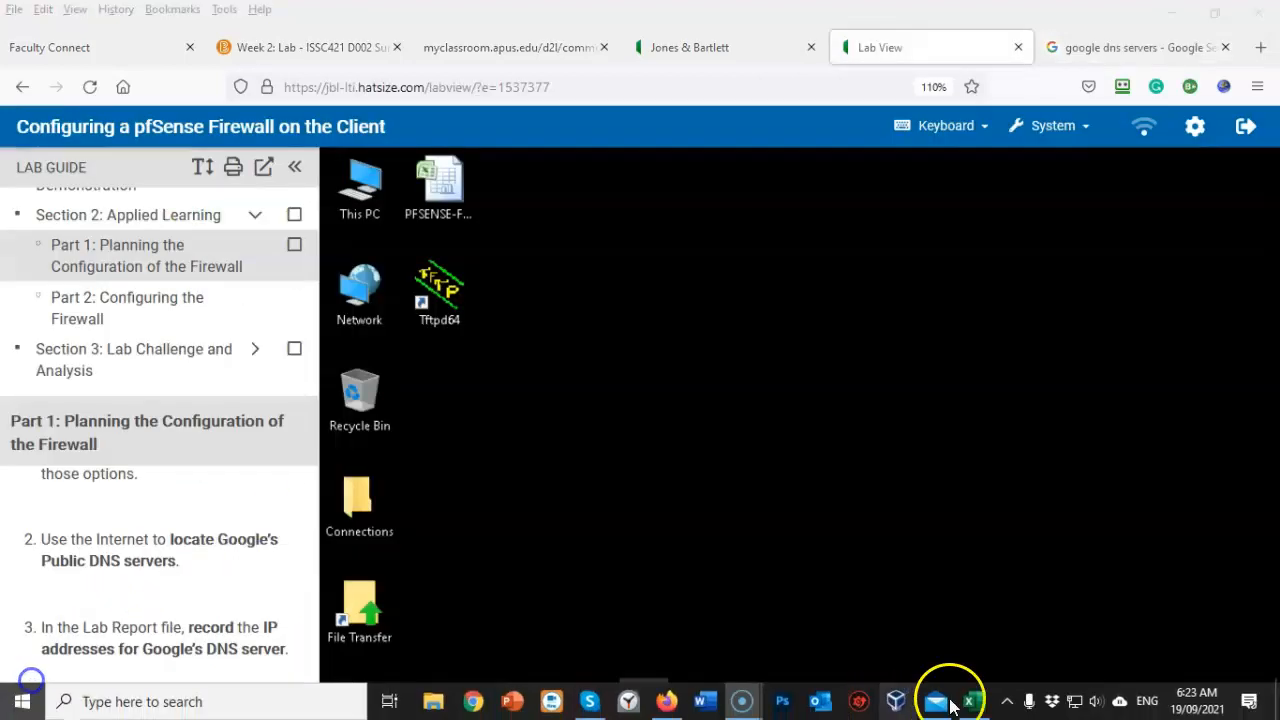
# Step: Enter 8.8.8.8 in B4 as Primary DNS and 8.8.4.4 in B5 as Secondary DNS
pyautogui.click(969, 701)
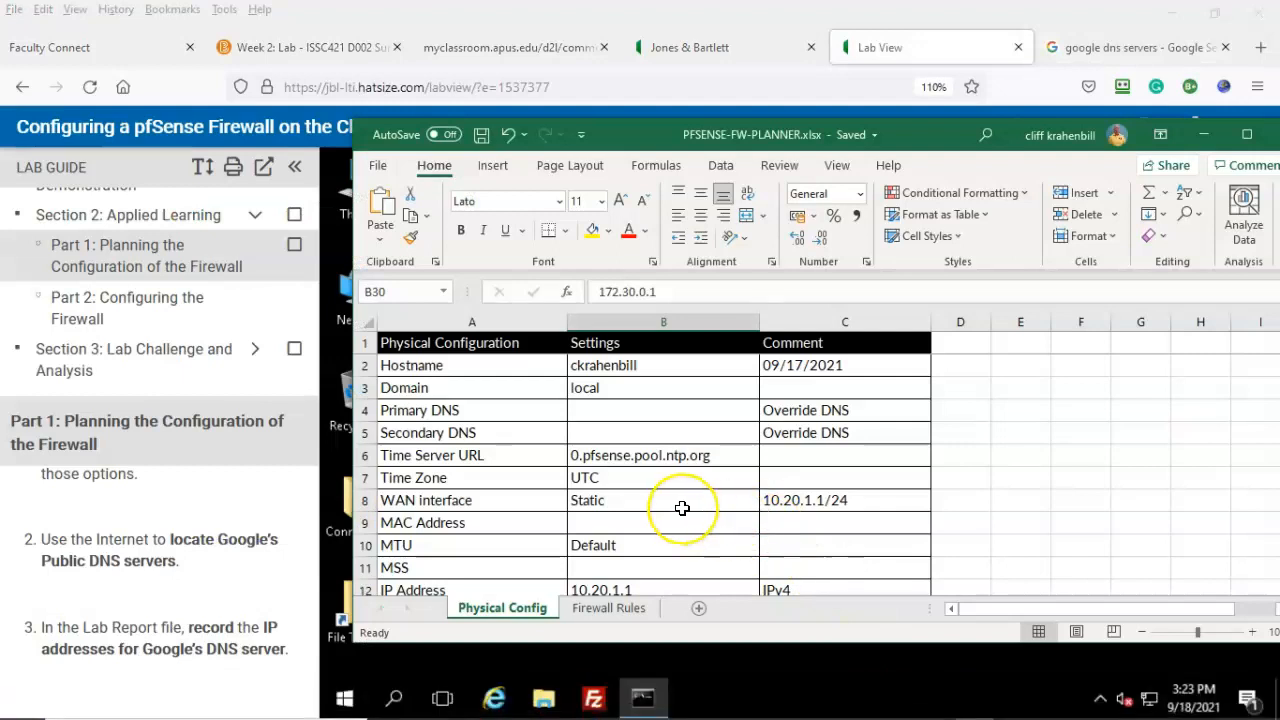
pyautogui.click(591, 410)
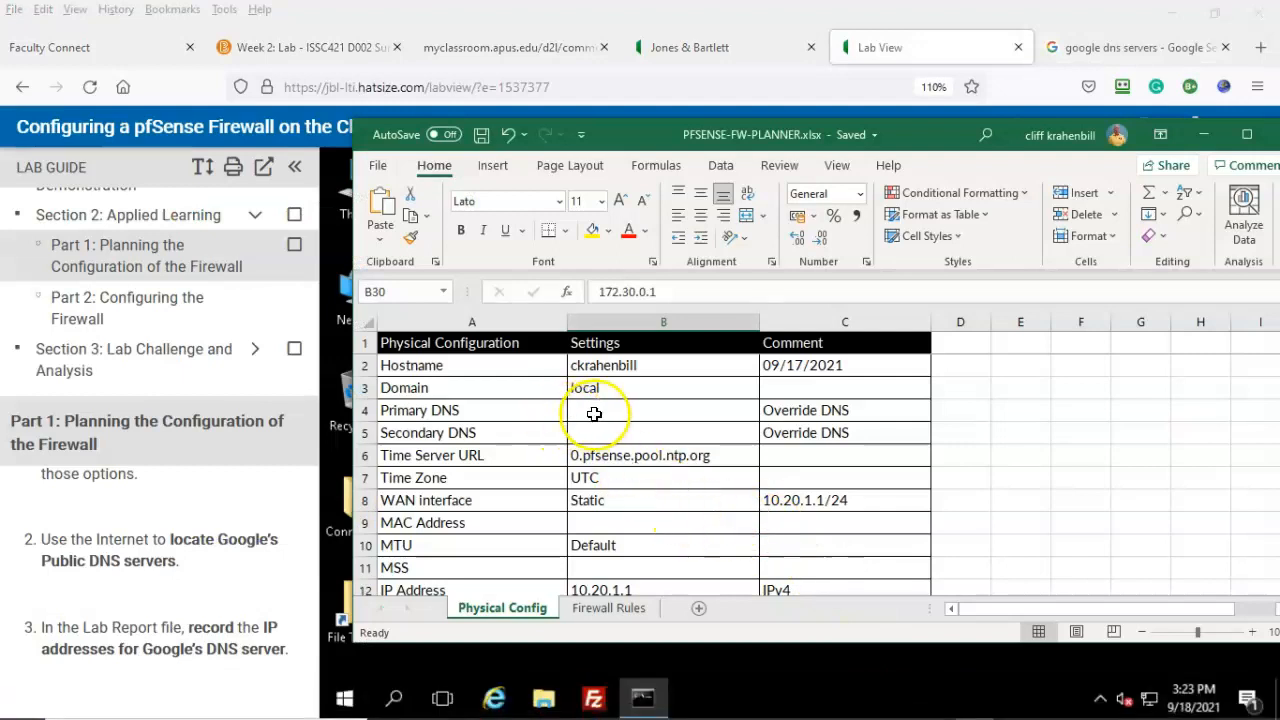
pyautogui.doubleClick(591, 410)
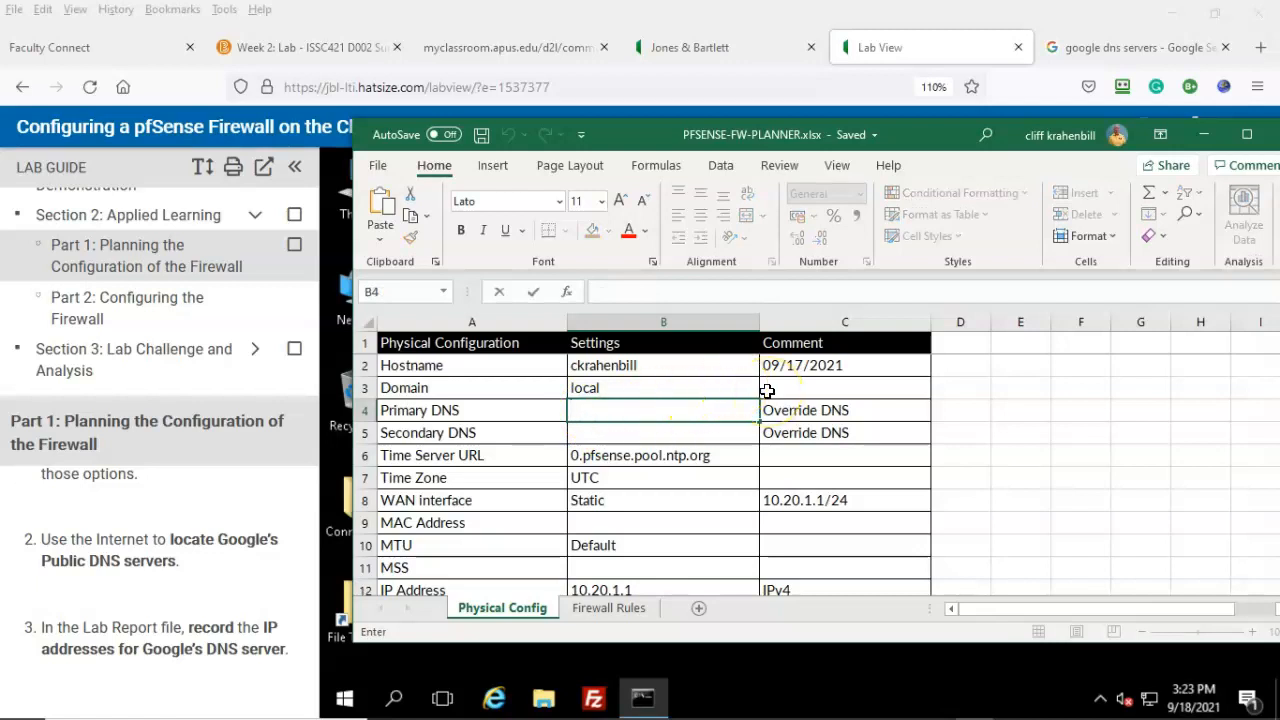
pyautogui.write('8.8.8.8')
pyautogui.doubleClick(588, 431)
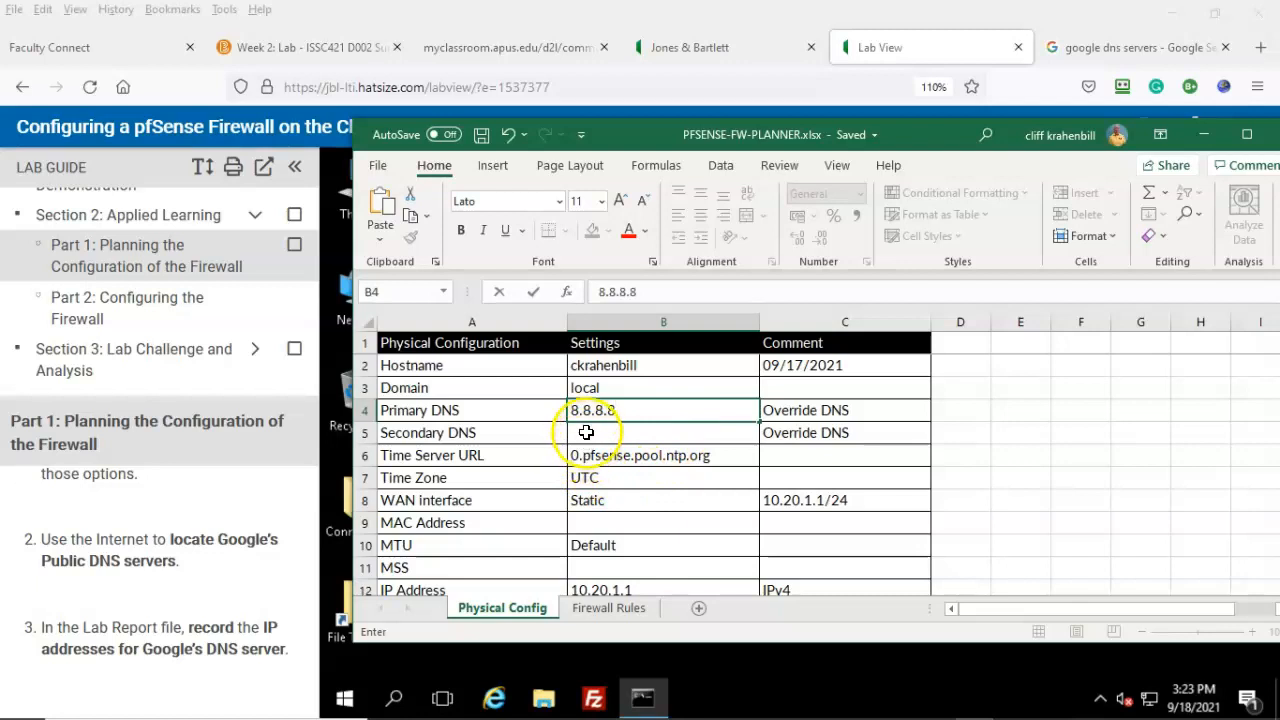
pyautogui.write('8')
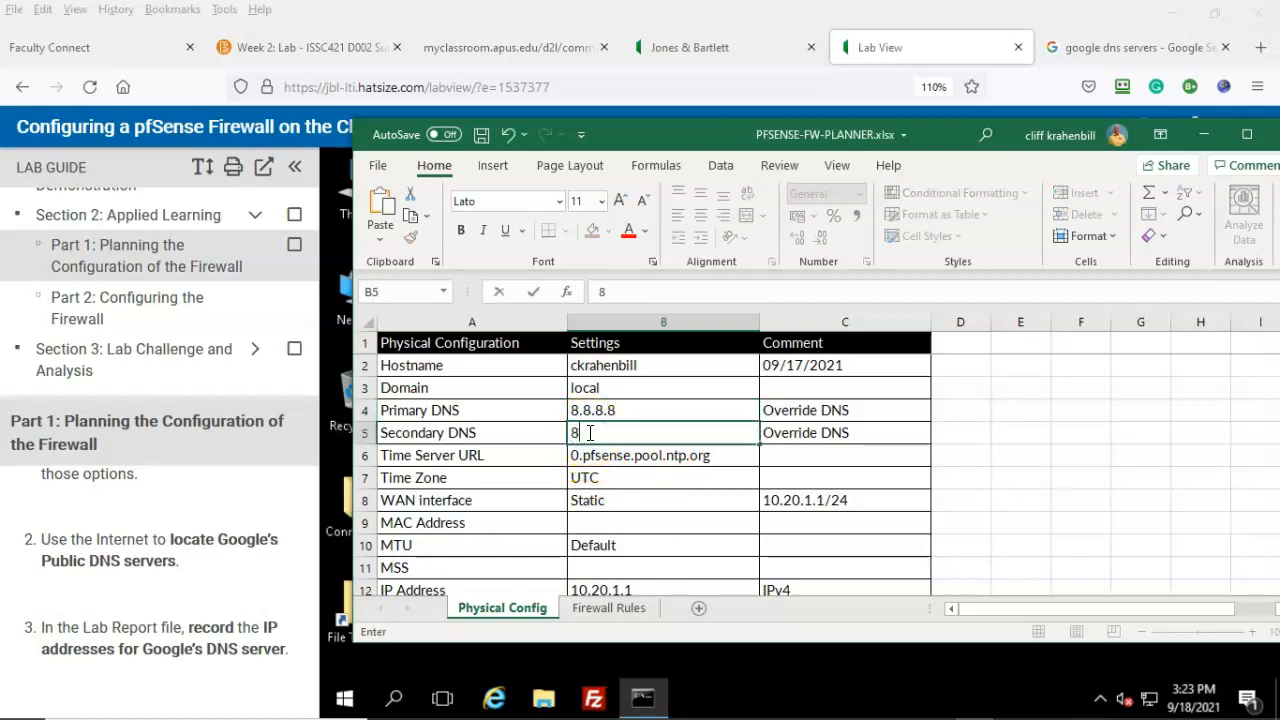
pyautogui.write('.8.4.4')
pyautogui.click(34, 680)
# Step: Open the desktop Connections folder and launch its pfSense Internet Shortcut
pyautogui.scroll(-2, 34, 680)
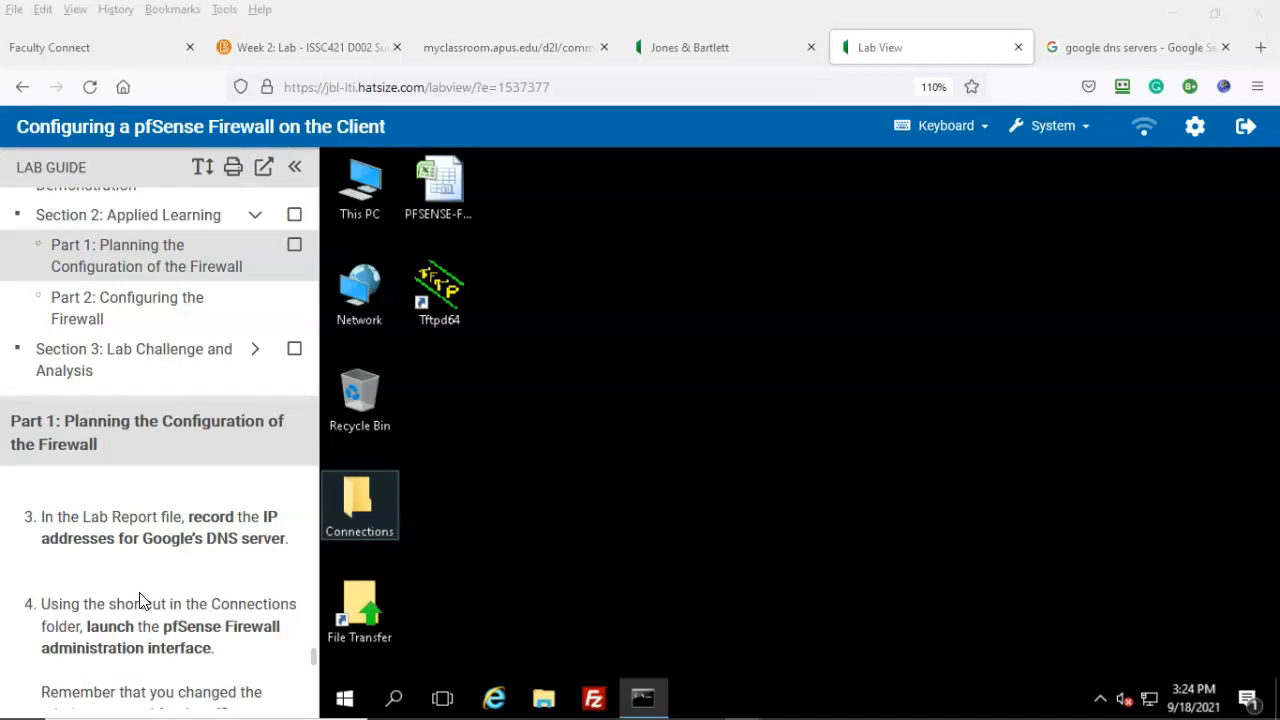
pyautogui.click(130, 558)
pyautogui.scroll(-2, 150, 570)
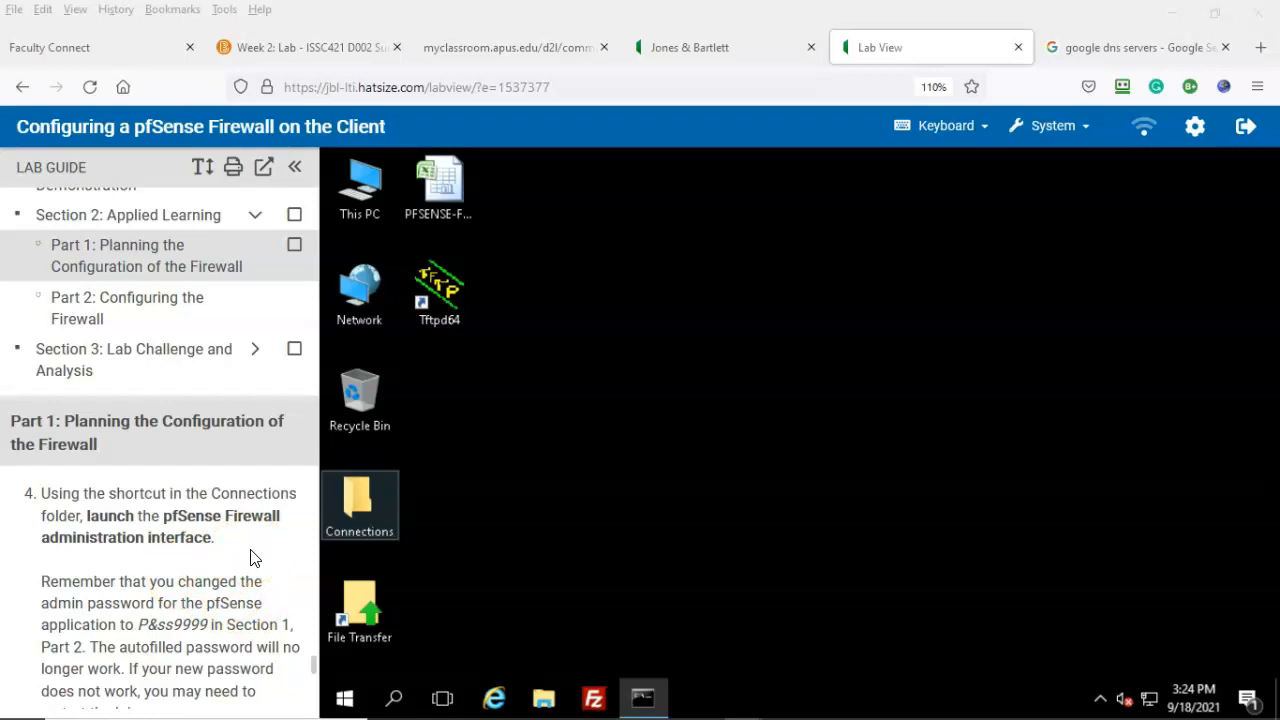
pyautogui.doubleClick(355, 500)
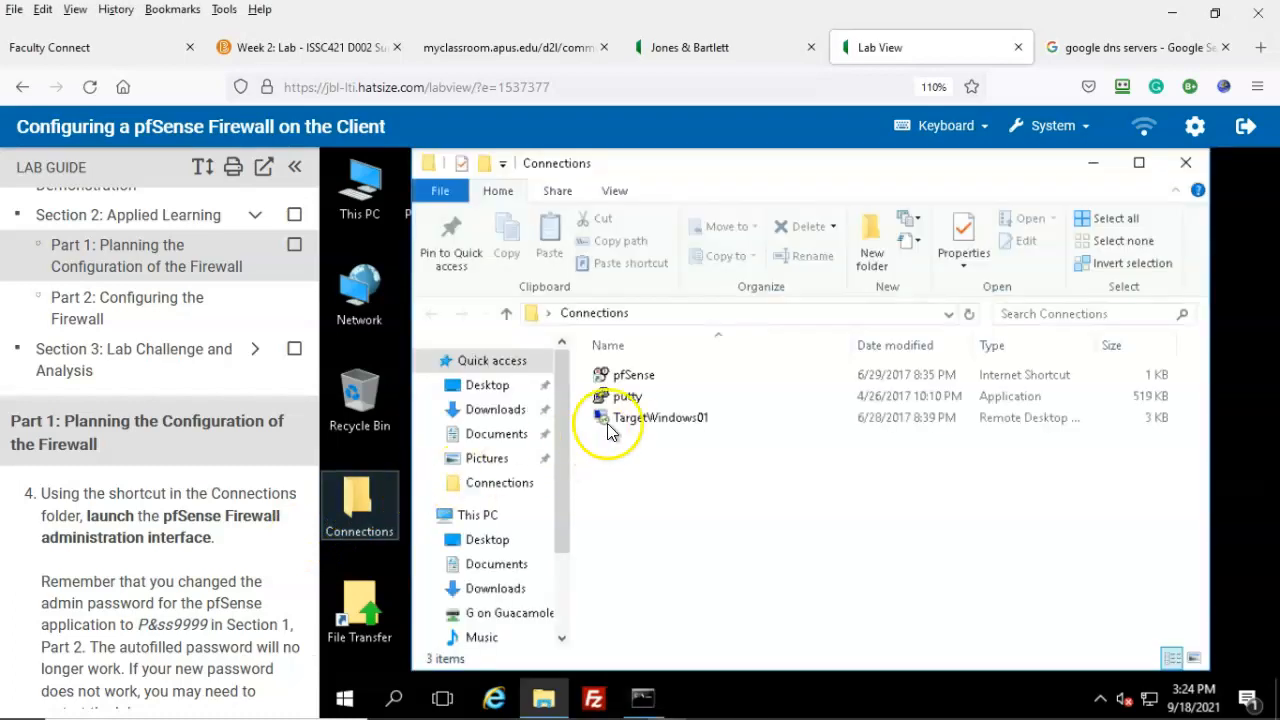
pyautogui.doubleClick(641, 383)
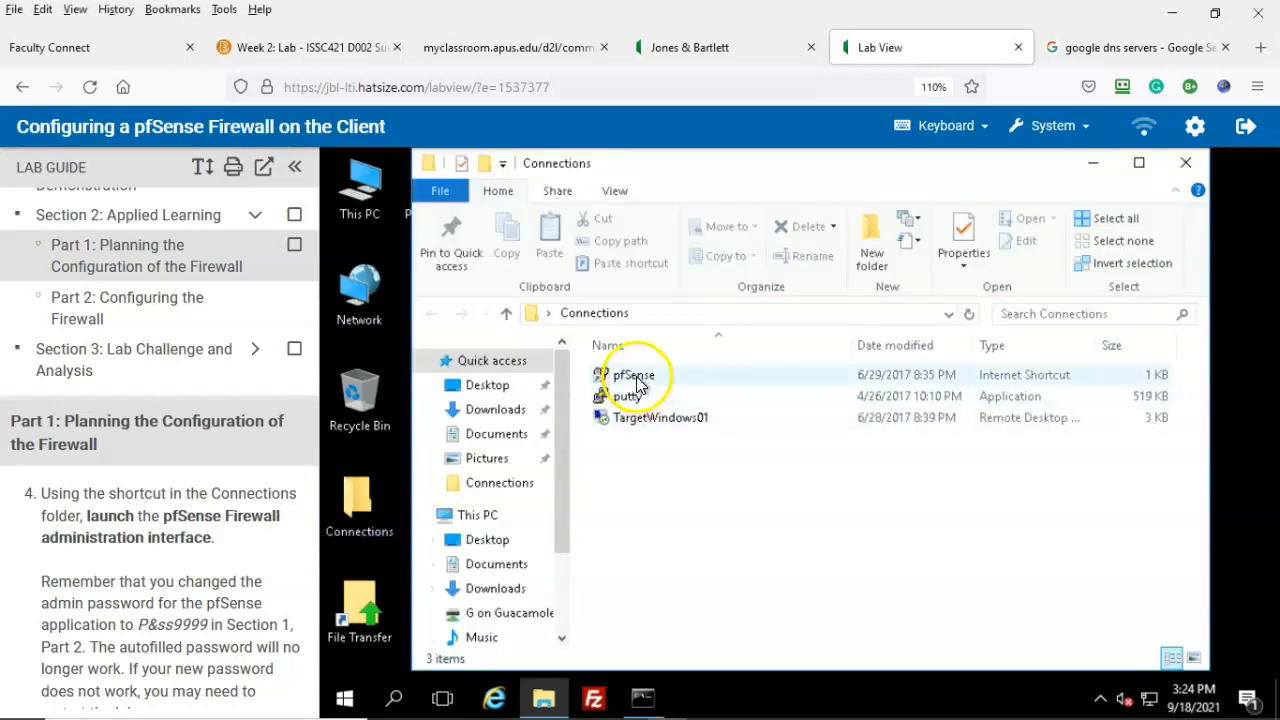
pyautogui.doubleClick(638, 380)
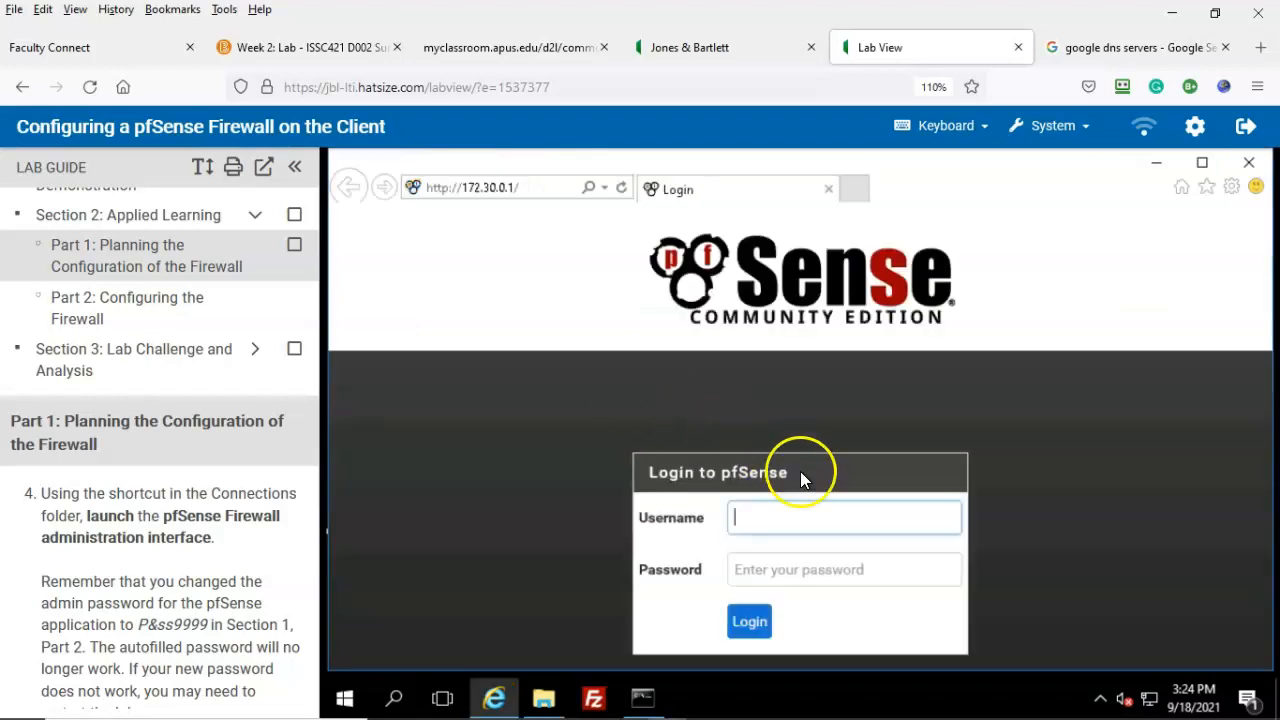
# Step: Log into pfSense as admin with the saved credentials to reach the dashboard
pyautogui.click(748, 516)
pyautogui.click(752, 549)
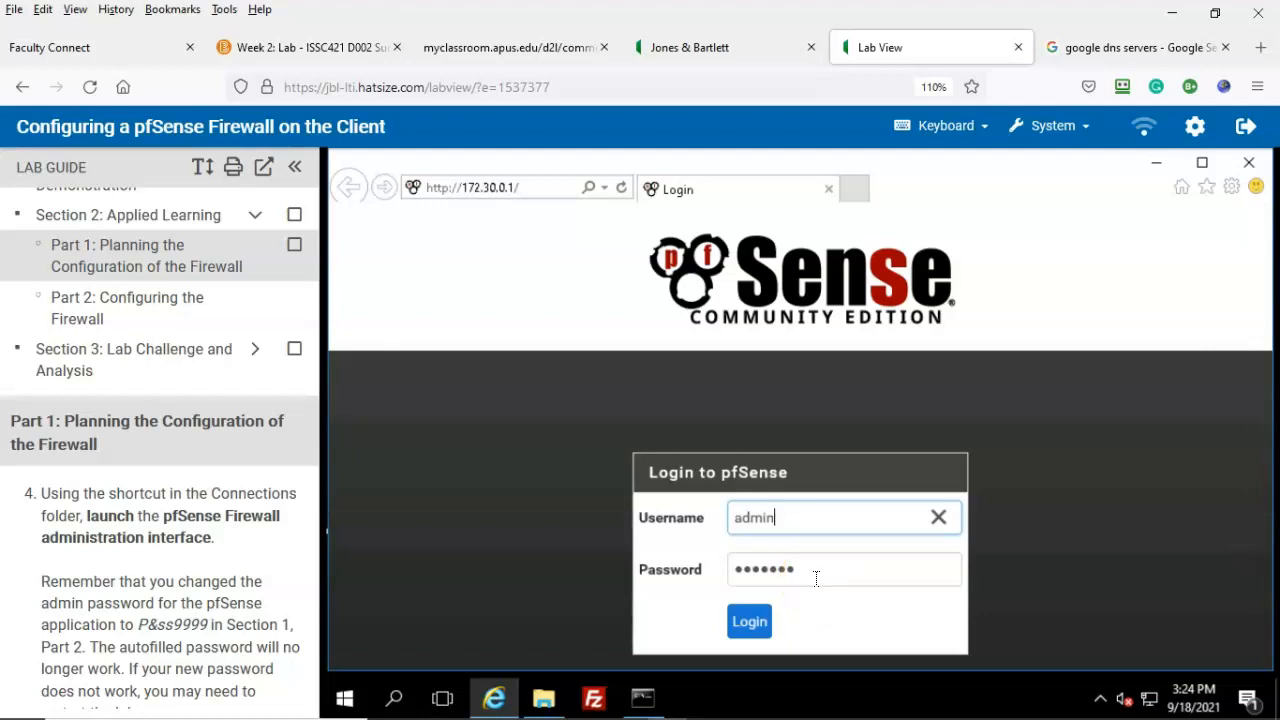
pyautogui.click(750, 623)
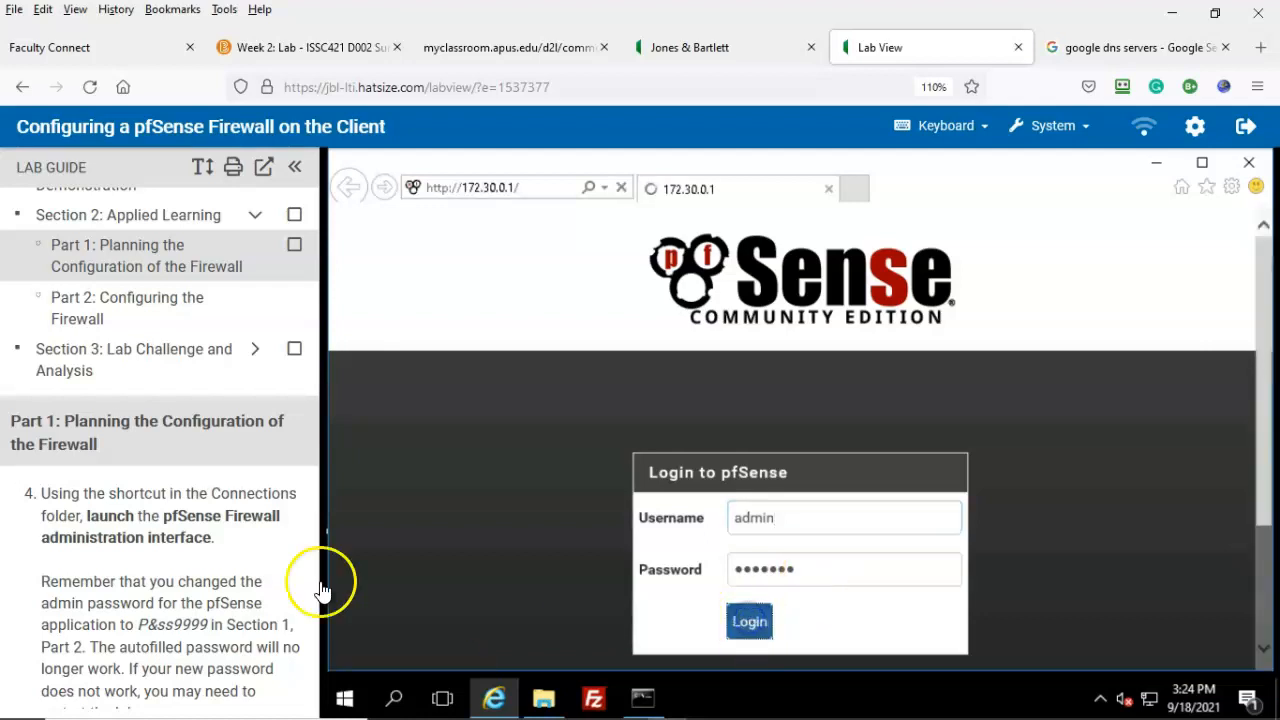
pyautogui.scroll(-4, 257, 674)
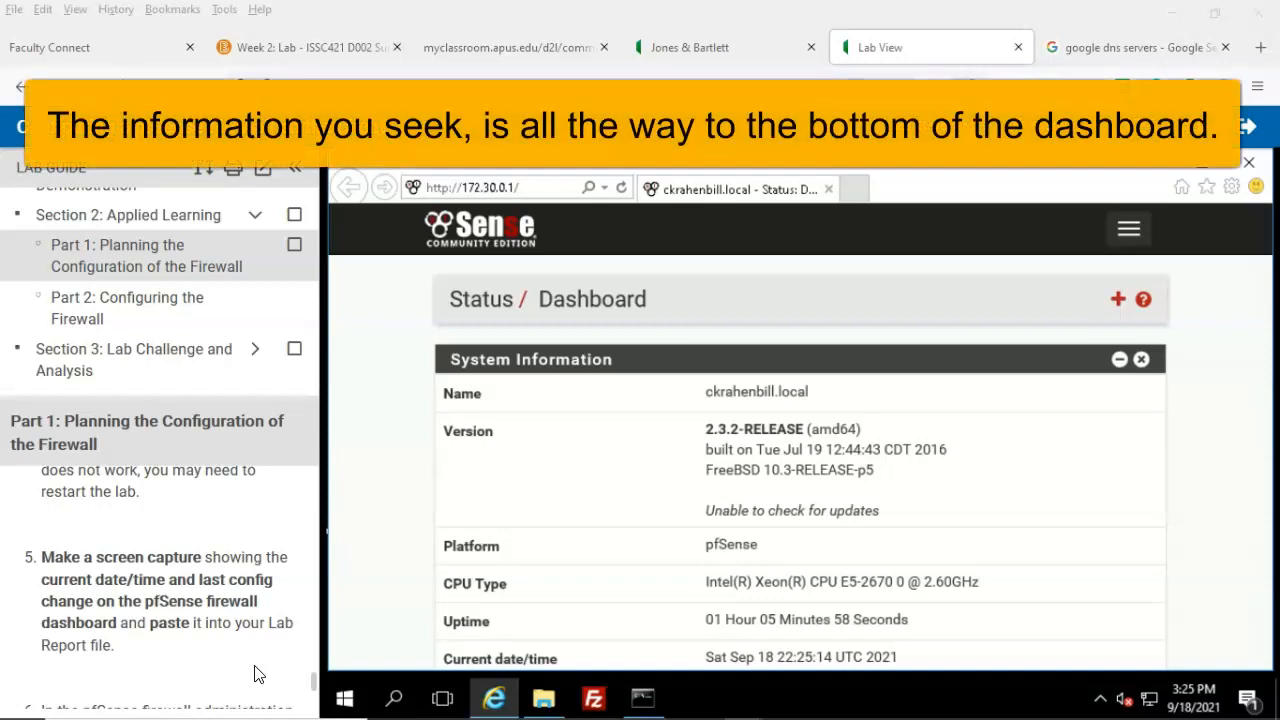
# Step: Scroll the dashboard down to the Interfaces widget showing WAN 10.20.1.1 and LAN 172.30.0.1
pyautogui.click(233, 657)
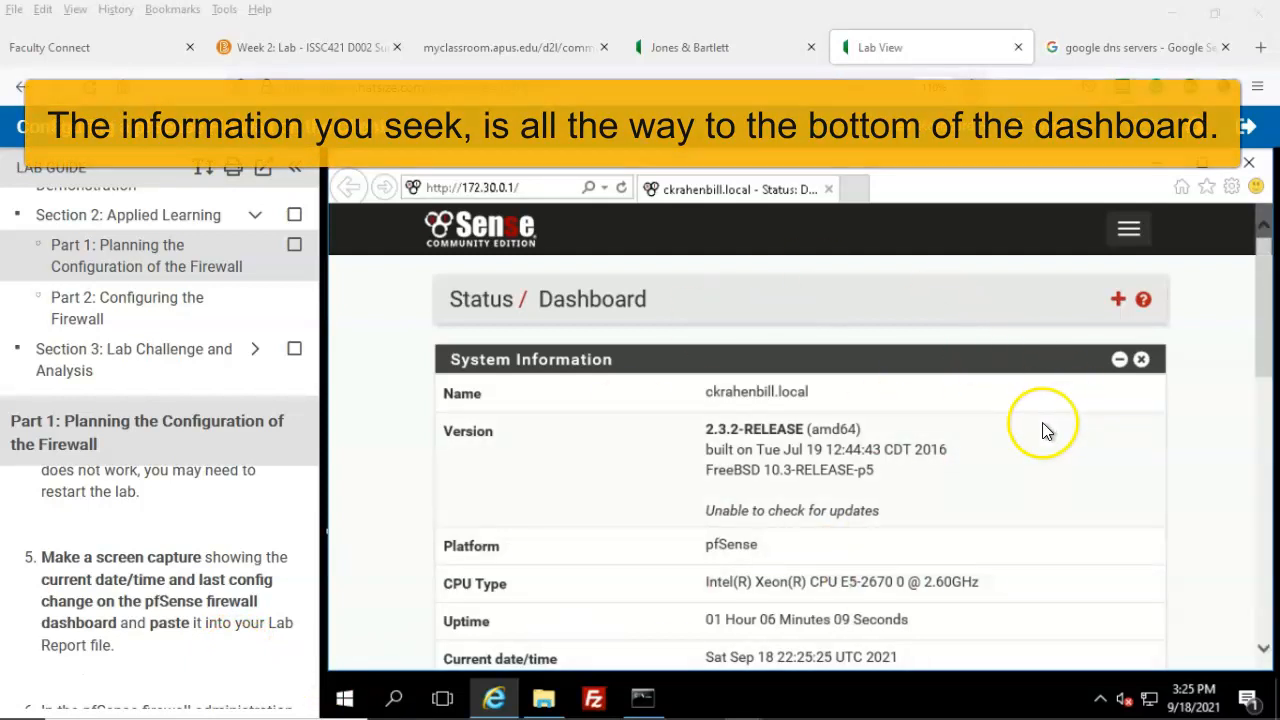
pyautogui.scroll(-3, 40, 677)
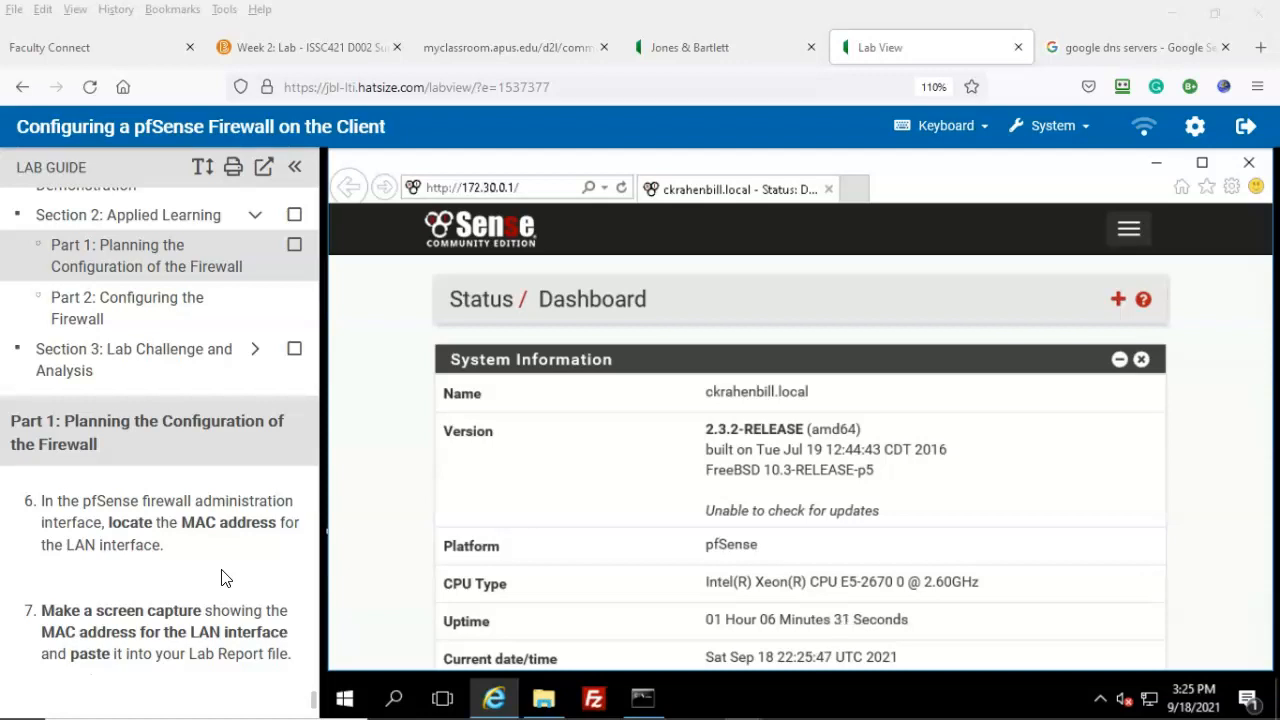
pyautogui.click(1043, 466)
pyautogui.scroll(-3, 1040, 472)
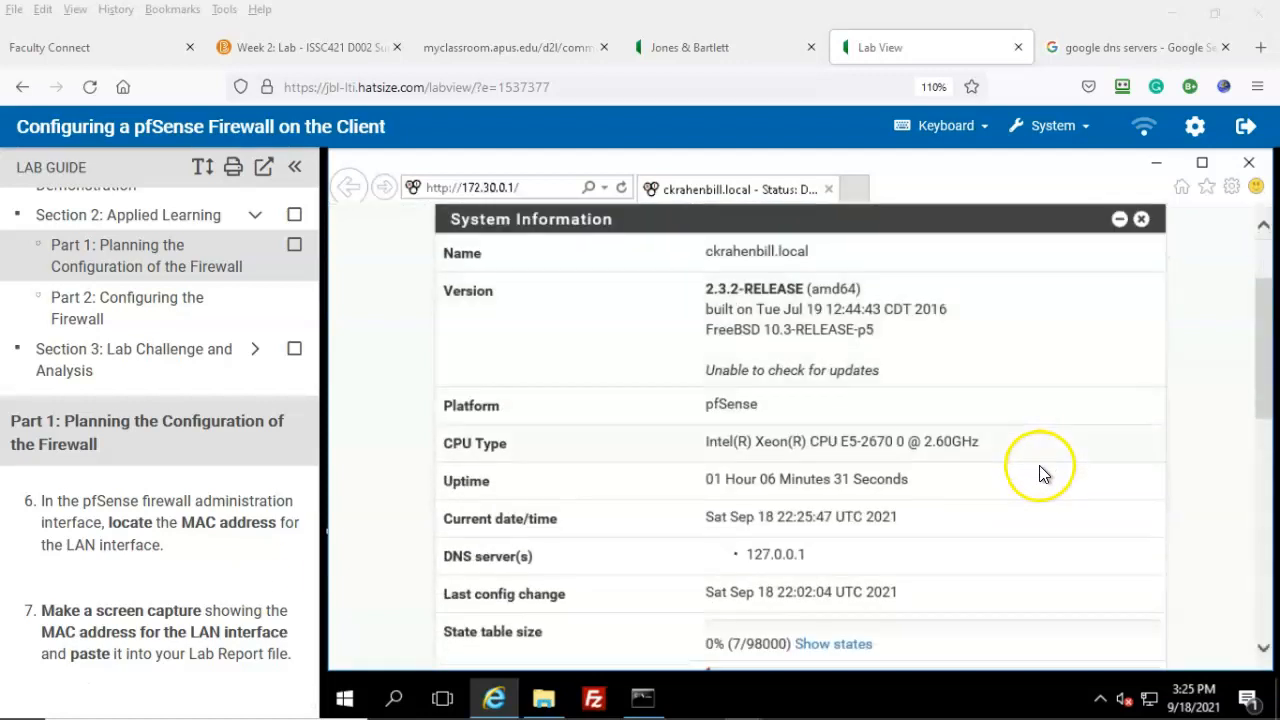
pyautogui.scroll(-10, 1040, 470)
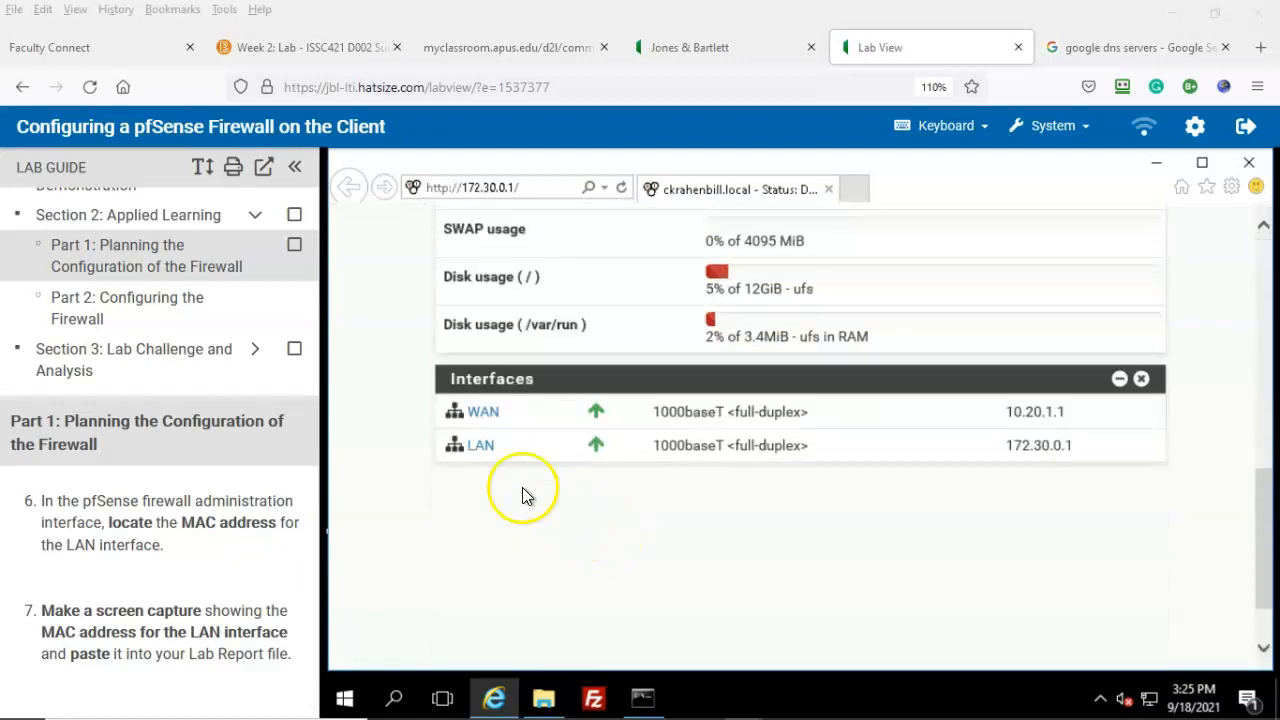
# Step: Open the LAN interface page down to its MAC Address and switch the guide to Part 2
pyautogui.click(480, 445)
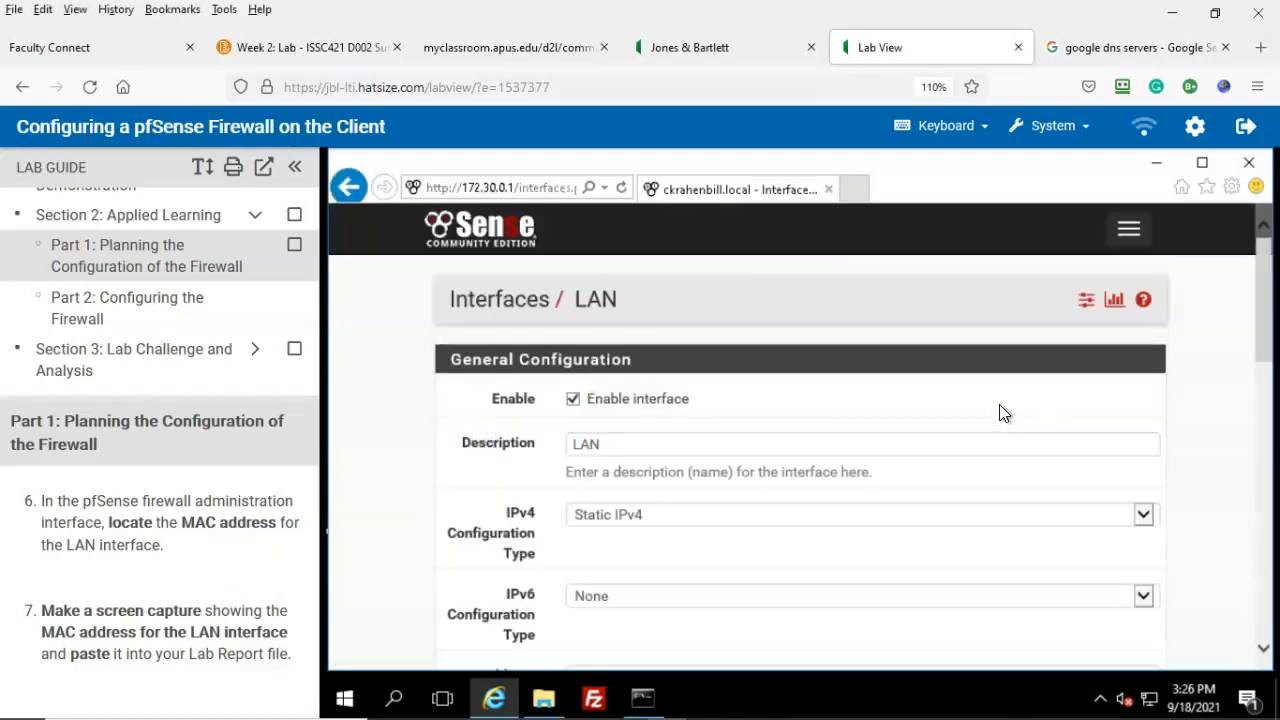
pyautogui.scroll(-4, 999, 405)
pyautogui.scroll(-1, 1004, 414)
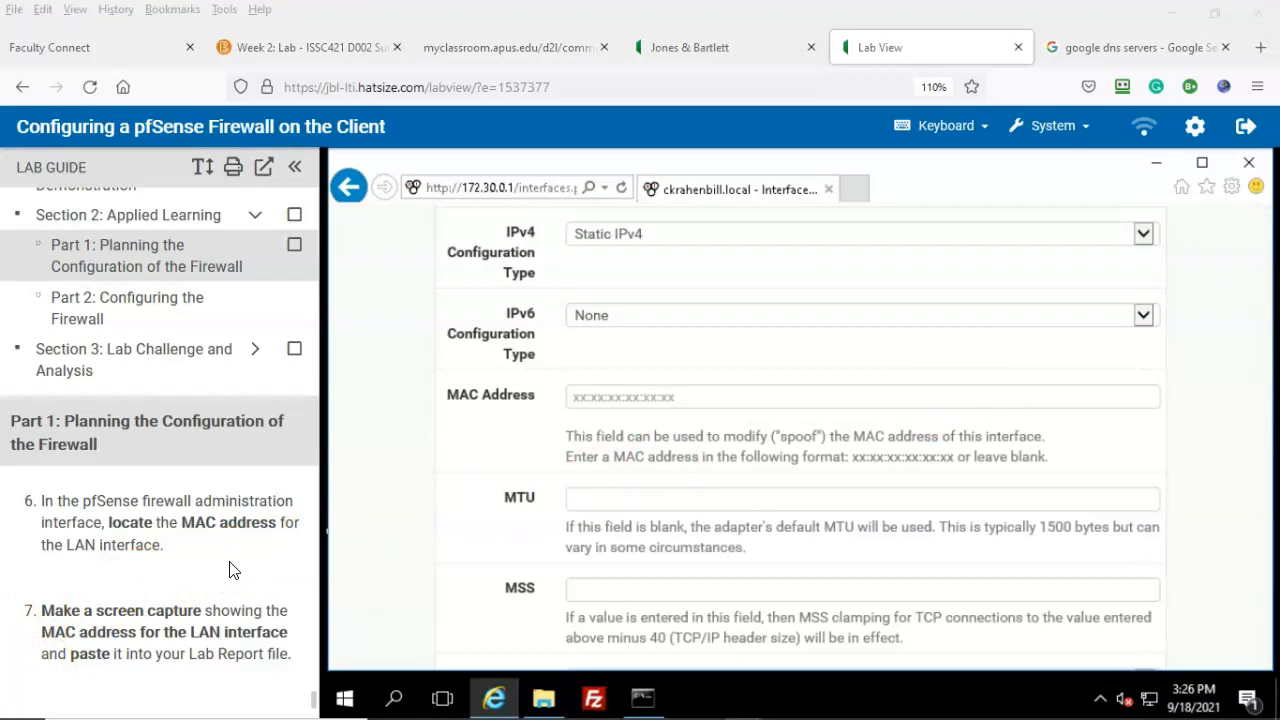
pyautogui.click(167, 297)
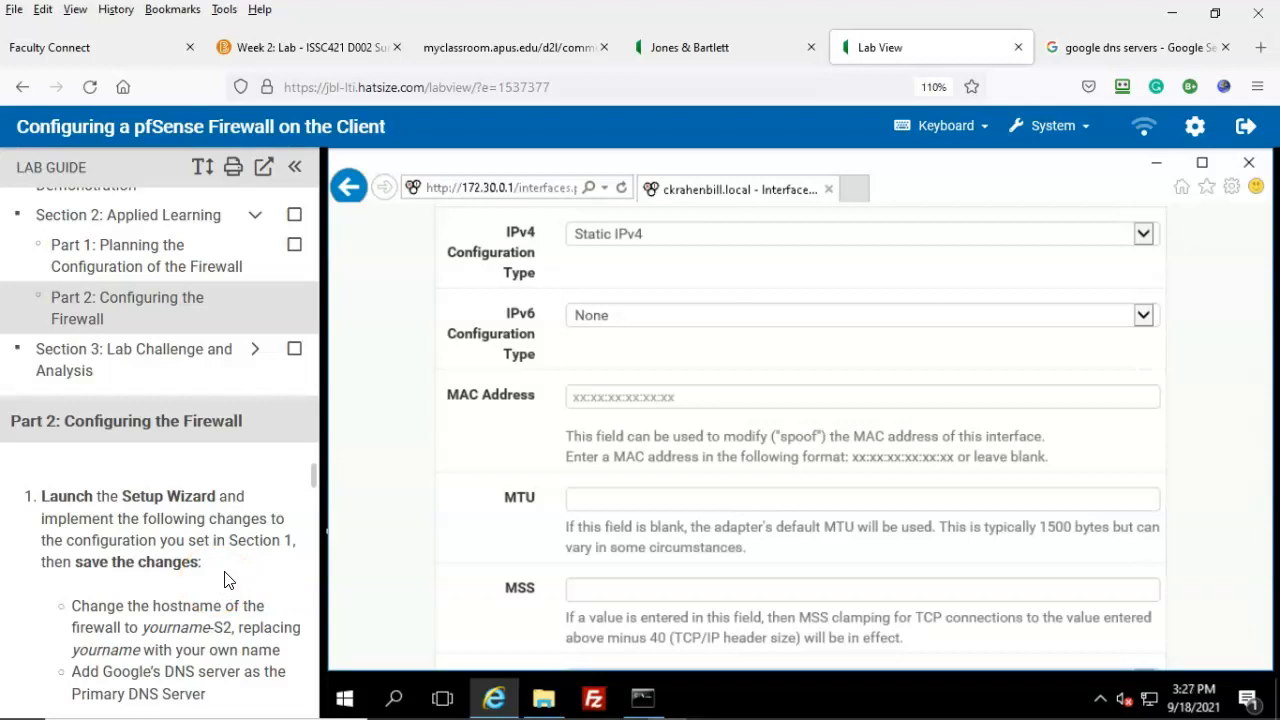
# Step: Launch the Setup Wizard from the System menu and advance to General Information
pyautogui.moveTo(1264, 364); pyautogui.dragTo(1258, 245)
pyautogui.click(1128, 228)
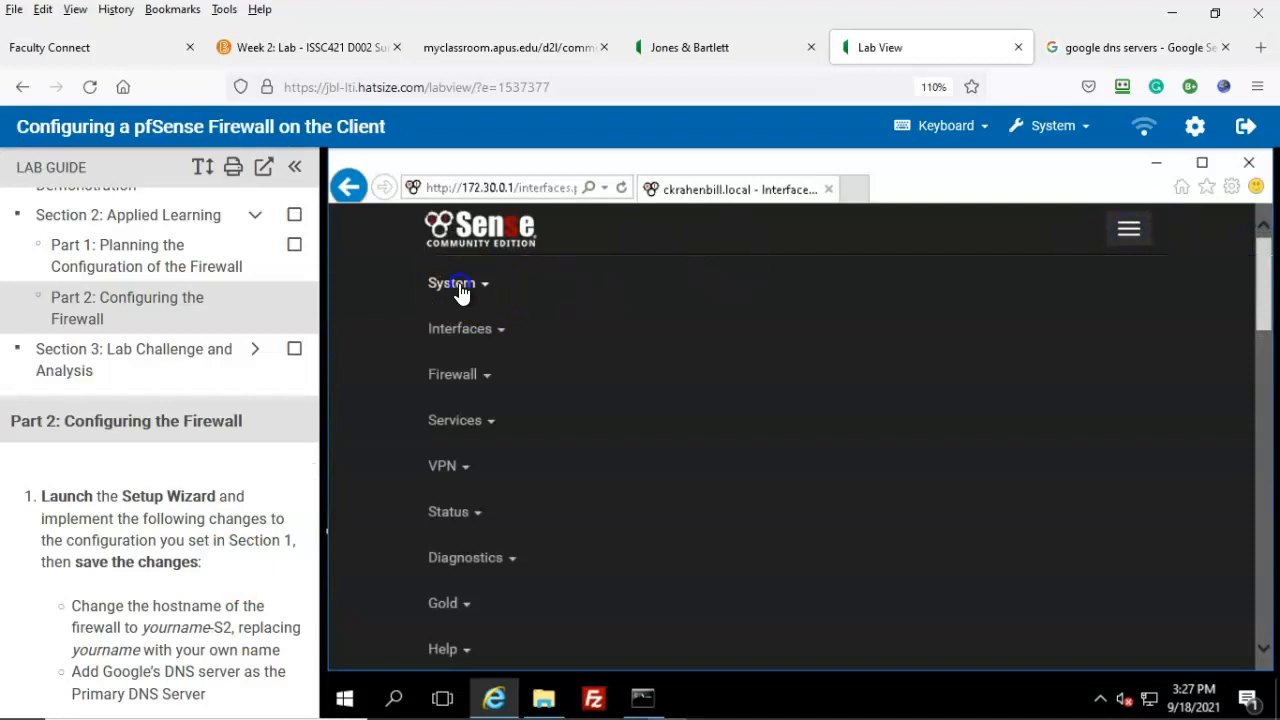
pyautogui.click(455, 287)
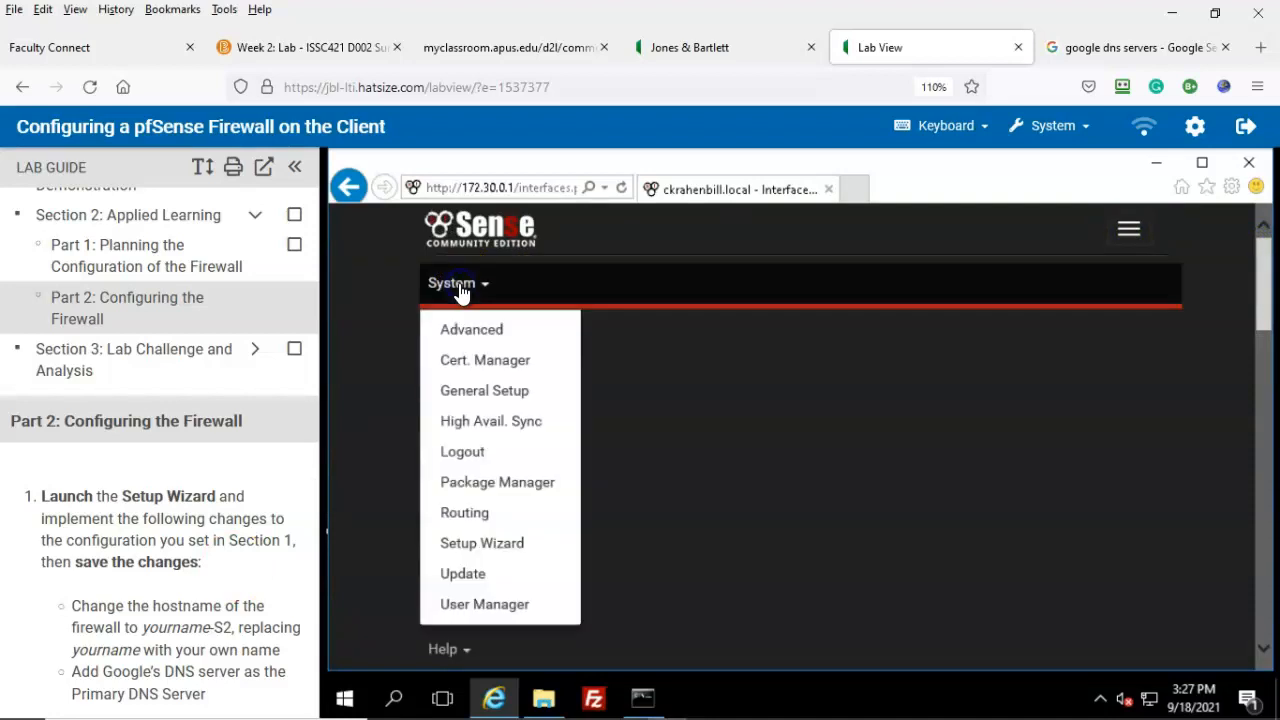
pyautogui.click(512, 552)
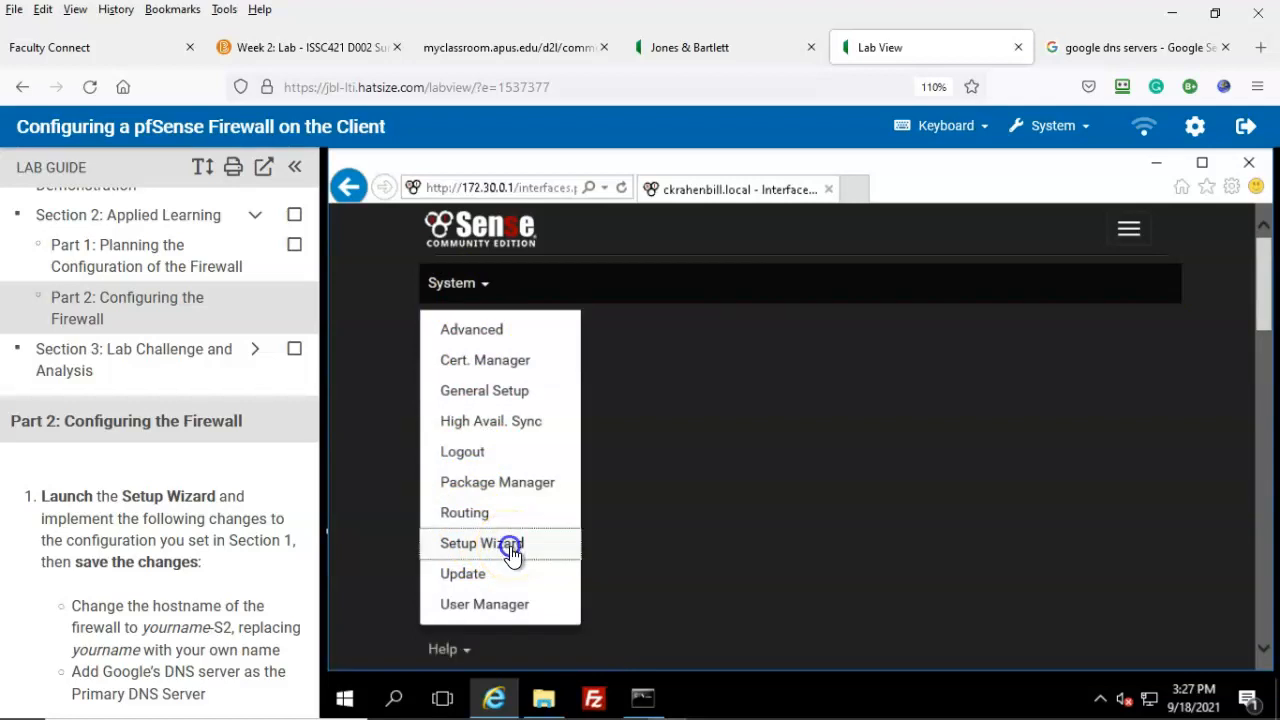
pyautogui.scroll(-2, 30, 677)
pyautogui.click(617, 510)
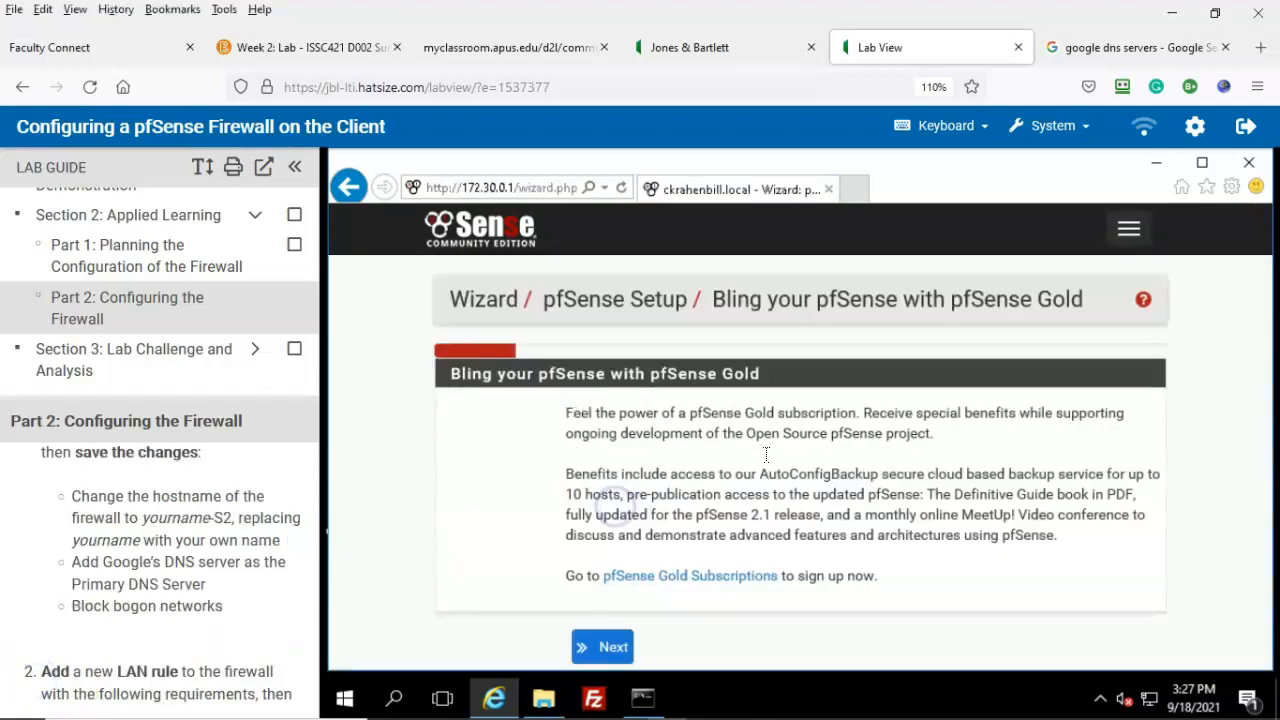
pyautogui.click(612, 580)
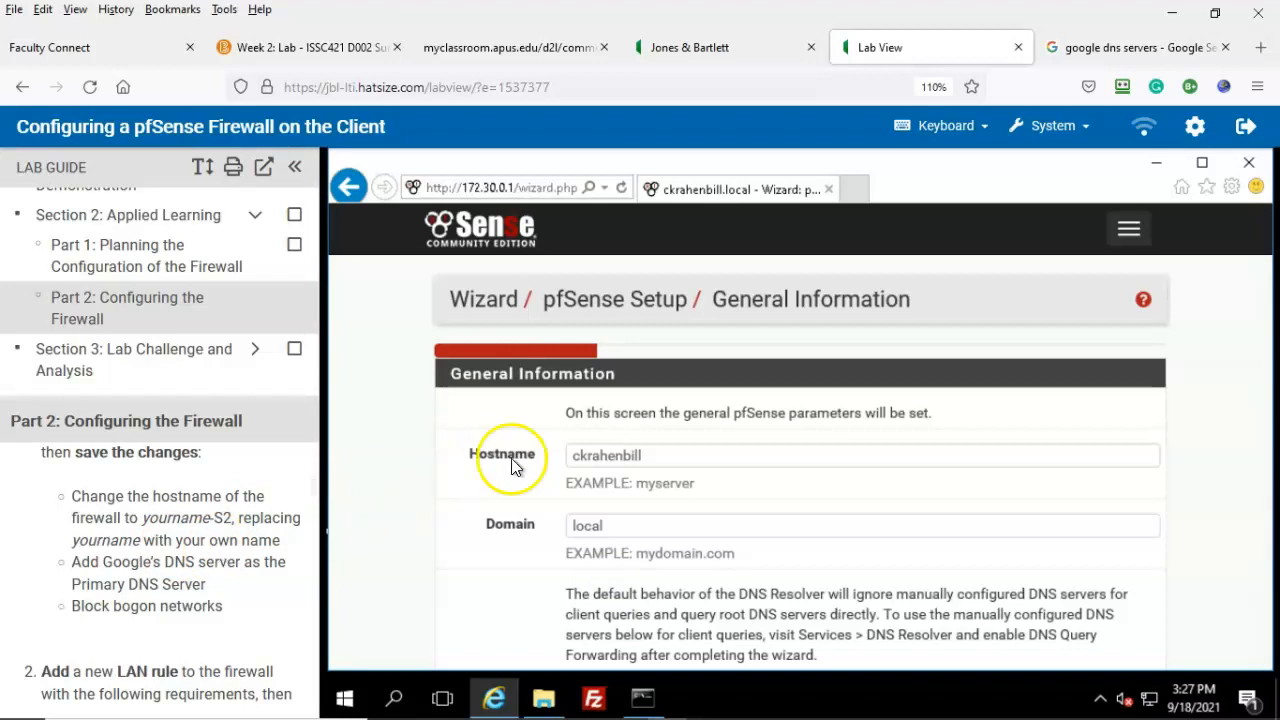
pyautogui.click(651, 455)
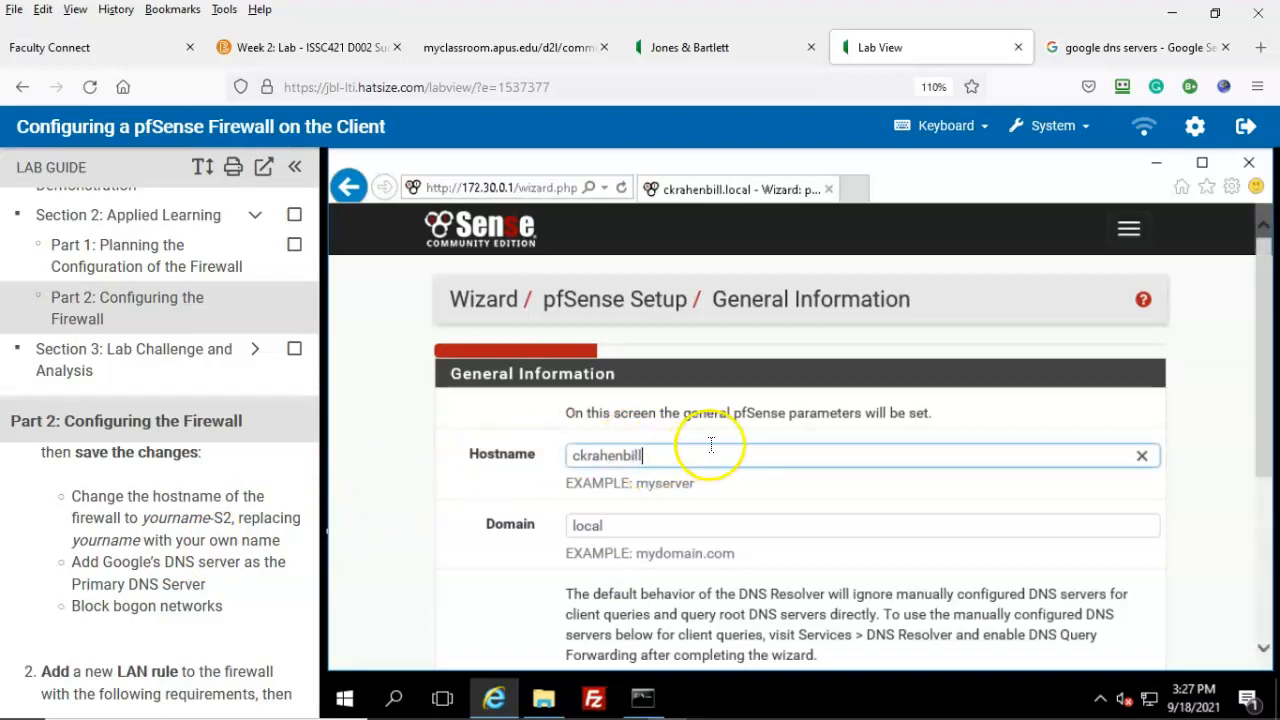
pyautogui.write('-S2')
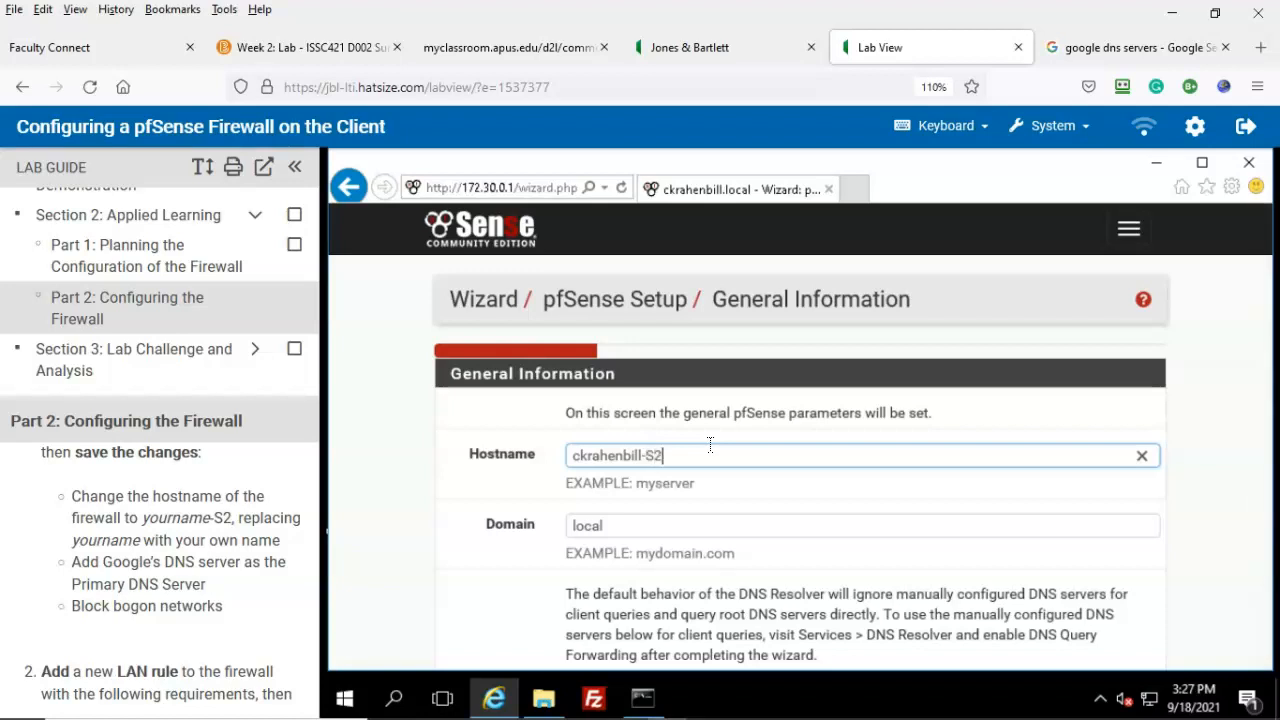
pyautogui.scroll(-3, 946, 406)
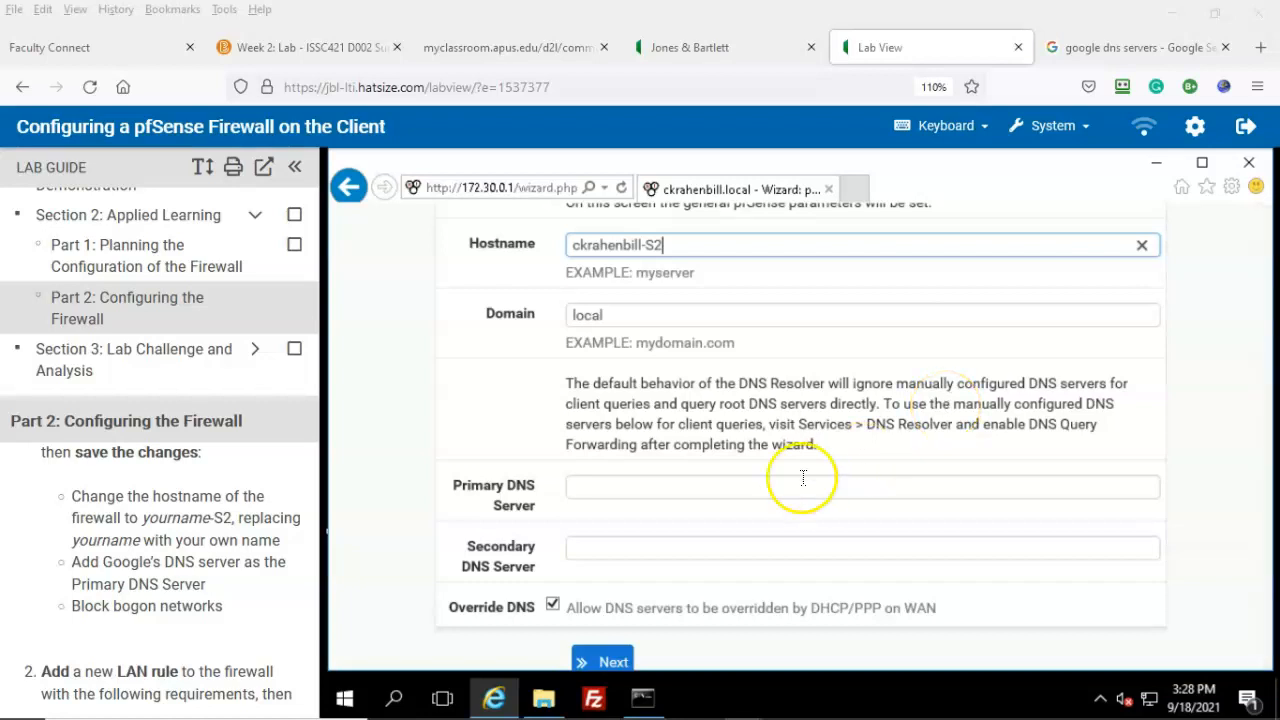
pyautogui.click(590, 484)
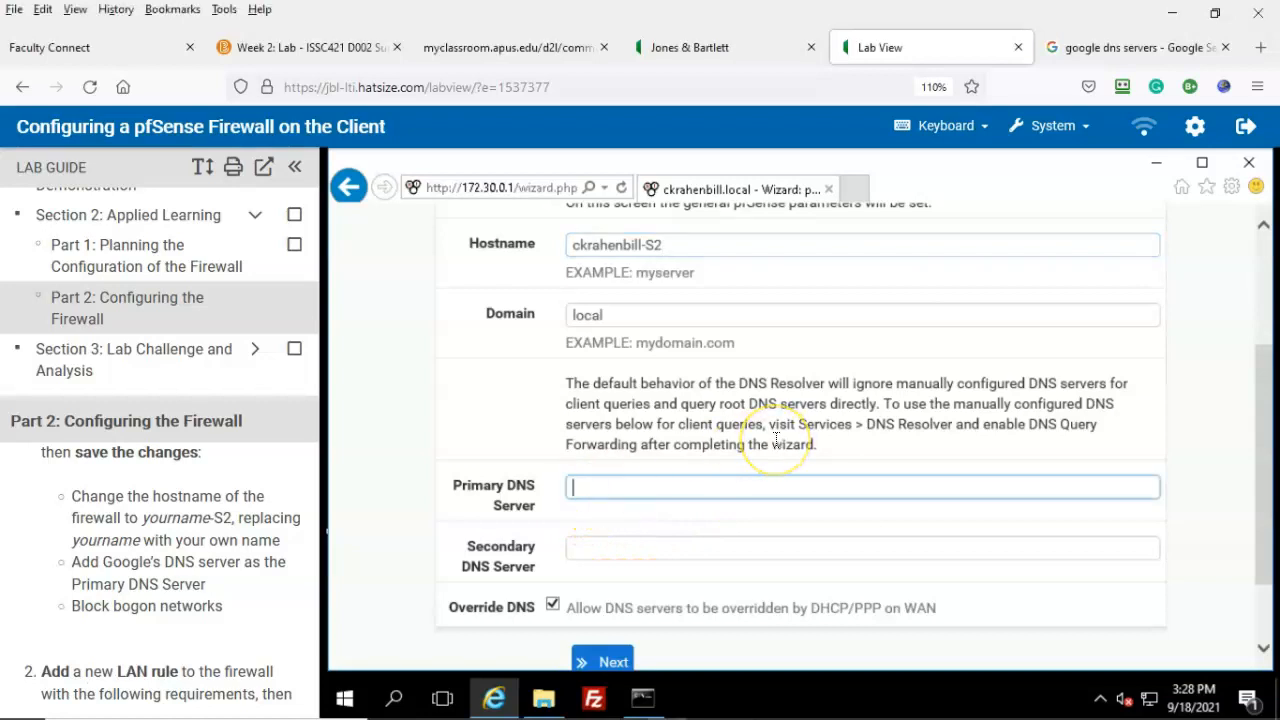
pyautogui.write('8.8.')
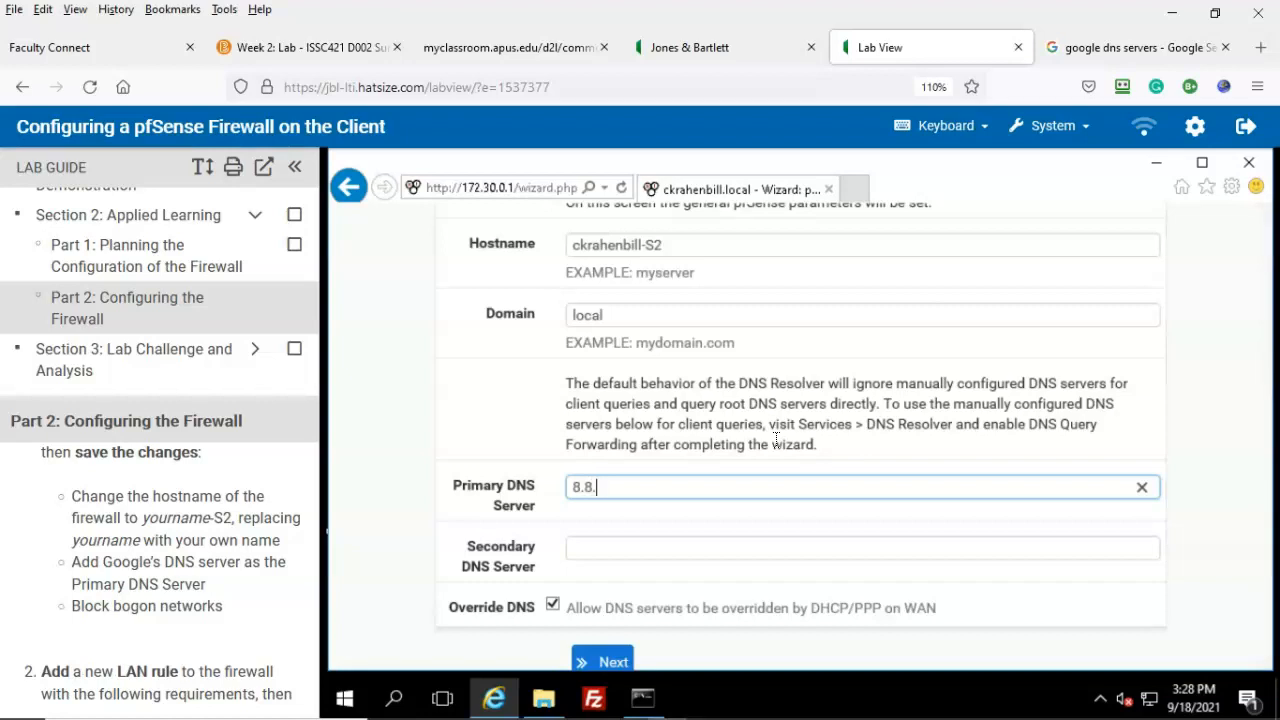
pyautogui.write('8.8')
pyautogui.click(586, 543)
pyautogui.write('8.8')
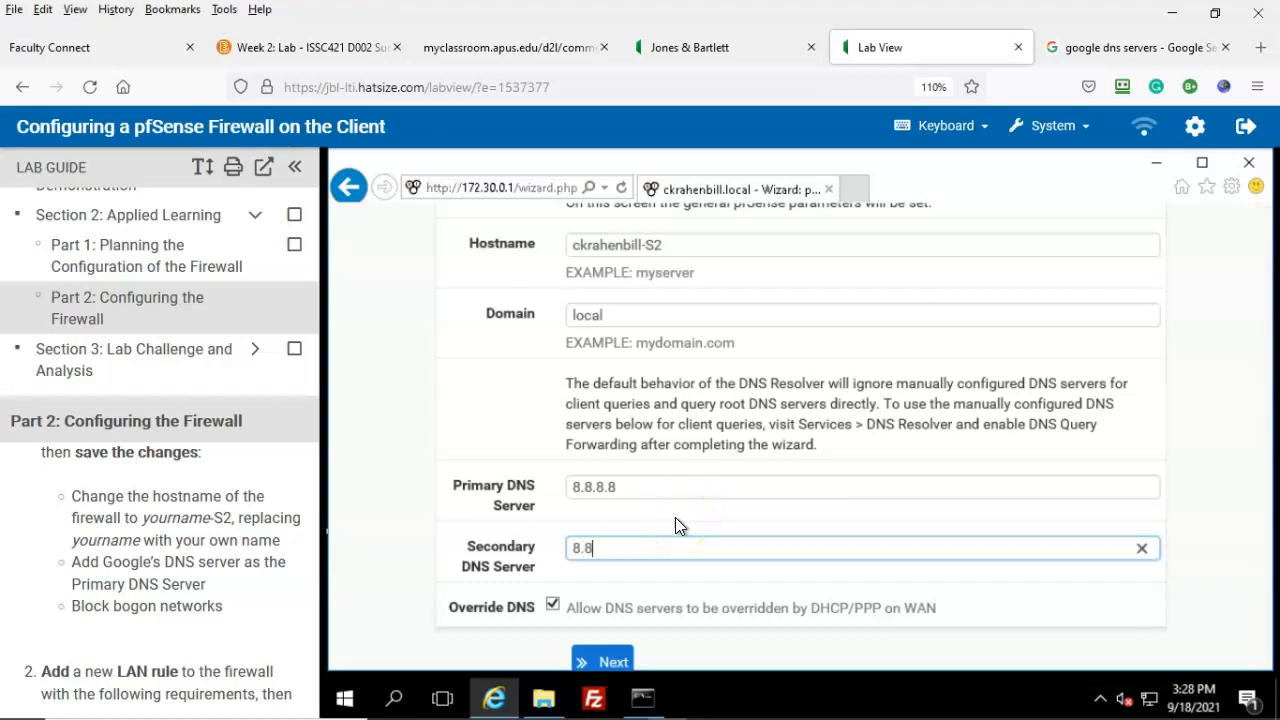
pyautogui.write('.4.4')
pyautogui.scroll(-1, 600, 560)
# Step: Pass the Time Server step, enable Block bogon networks, and continue to Configure LAN Interface
pyautogui.click(613, 594)
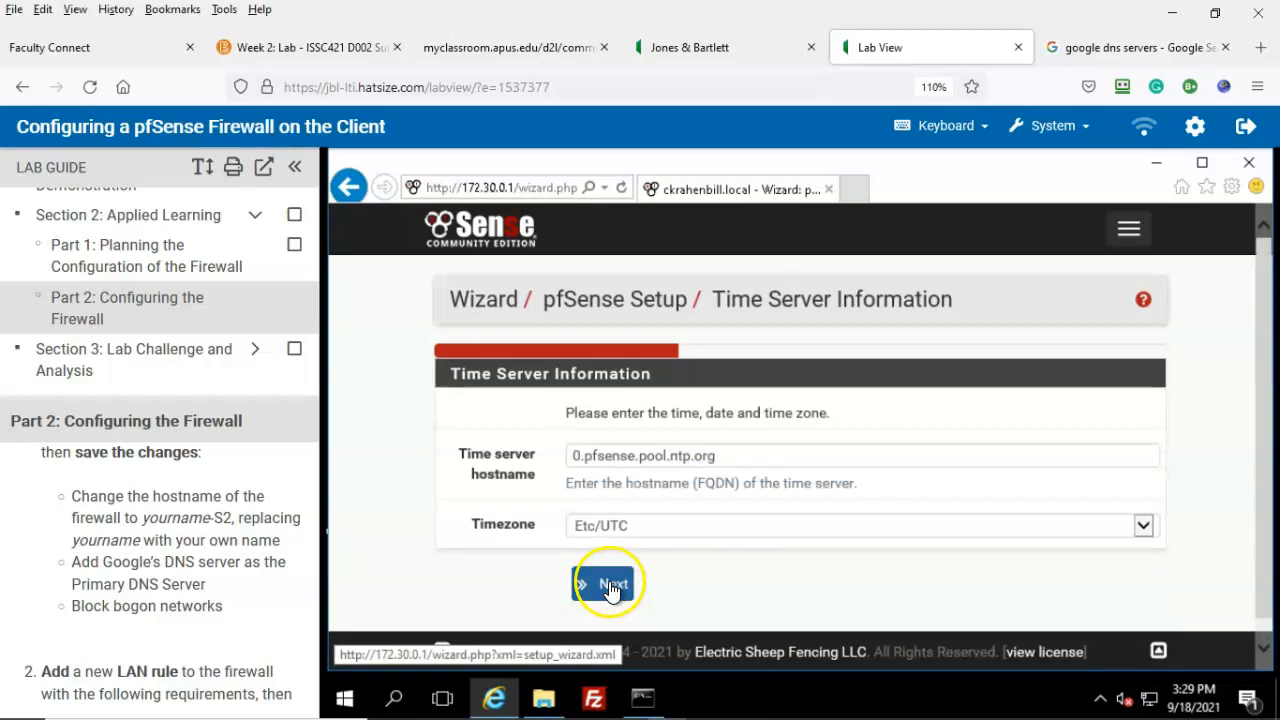
pyautogui.click(611, 586)
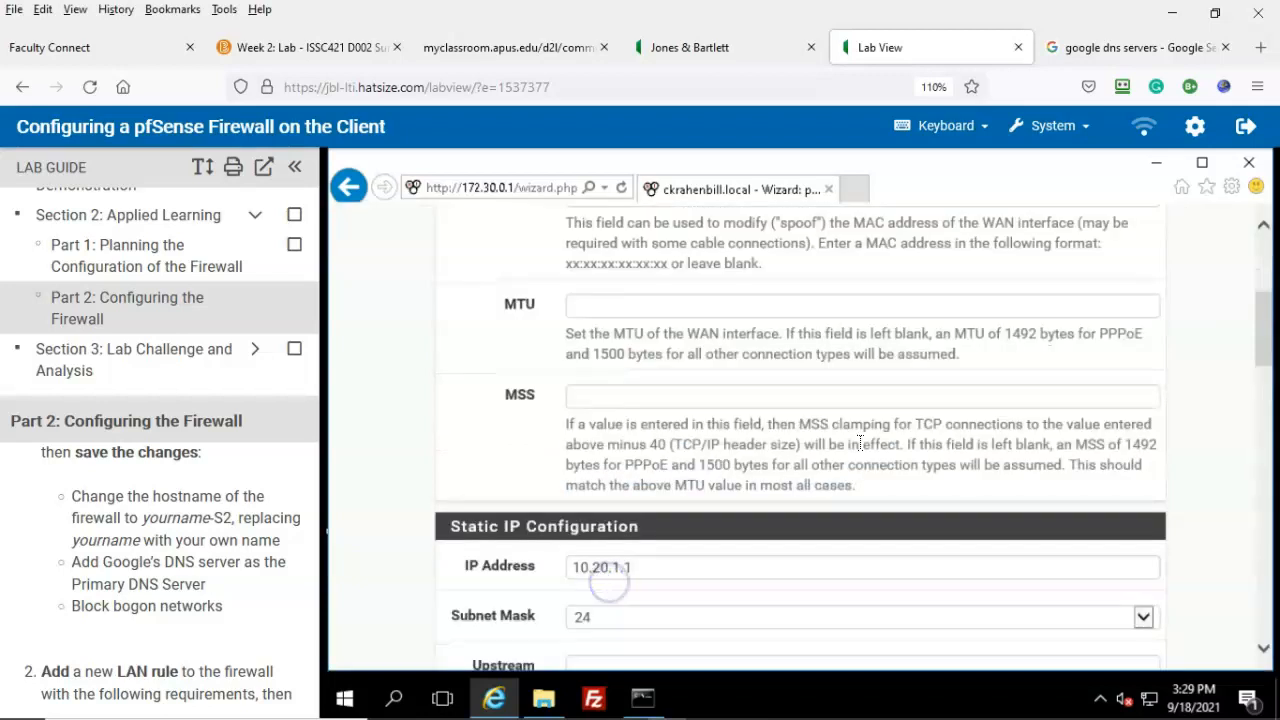
pyautogui.scroll(-10, 610, 580)
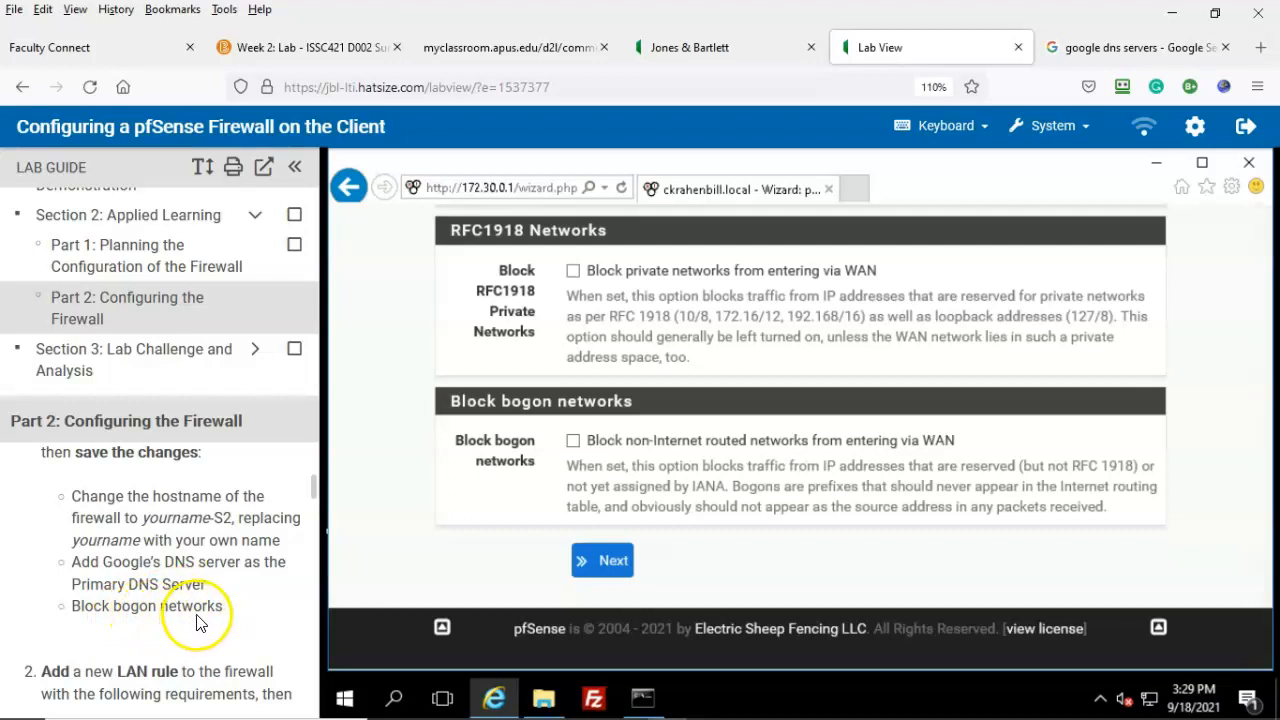
pyautogui.click(573, 441)
pyautogui.click(604, 561)
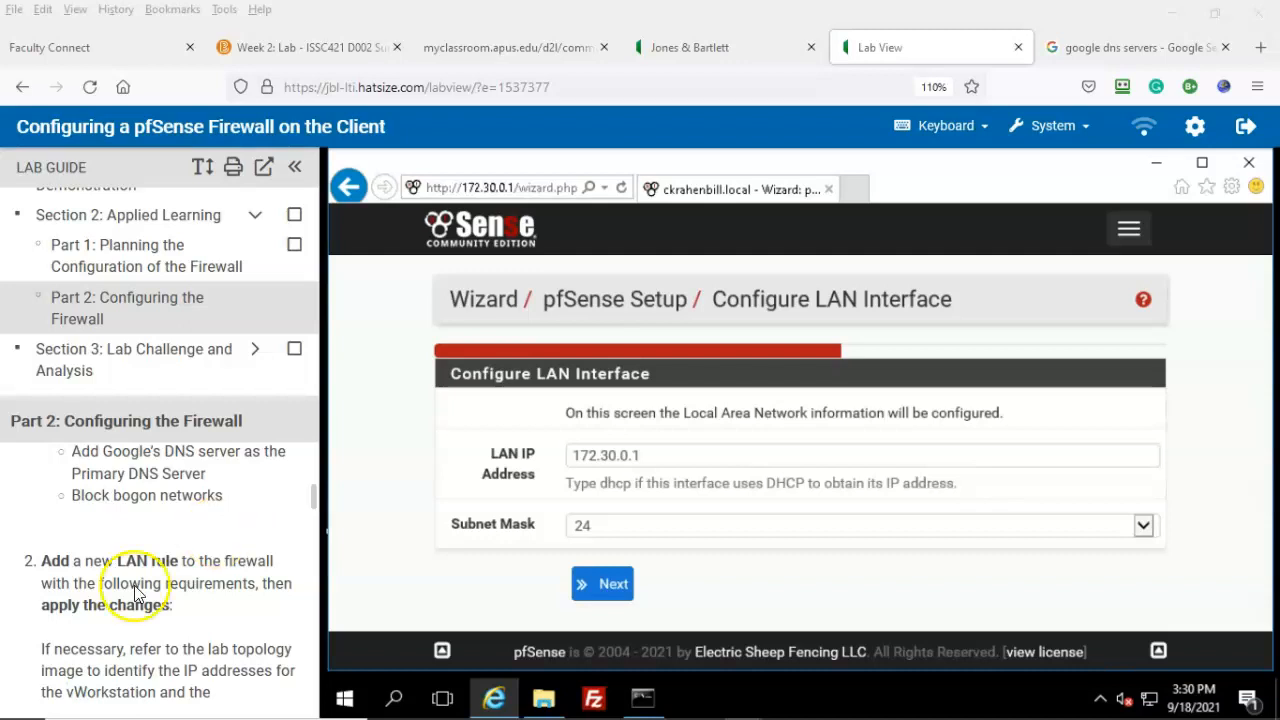
pyautogui.scroll(-2, 240, 610)
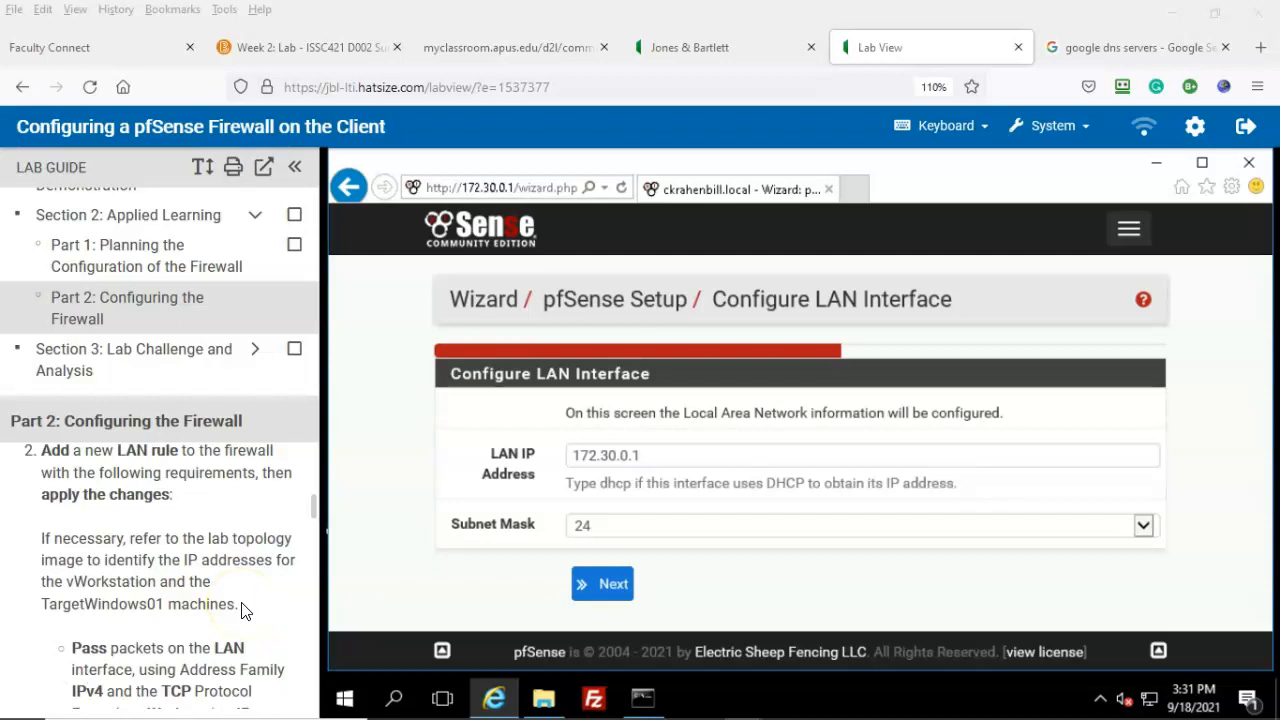
pyautogui.click(250, 602)
pyautogui.click(624, 437)
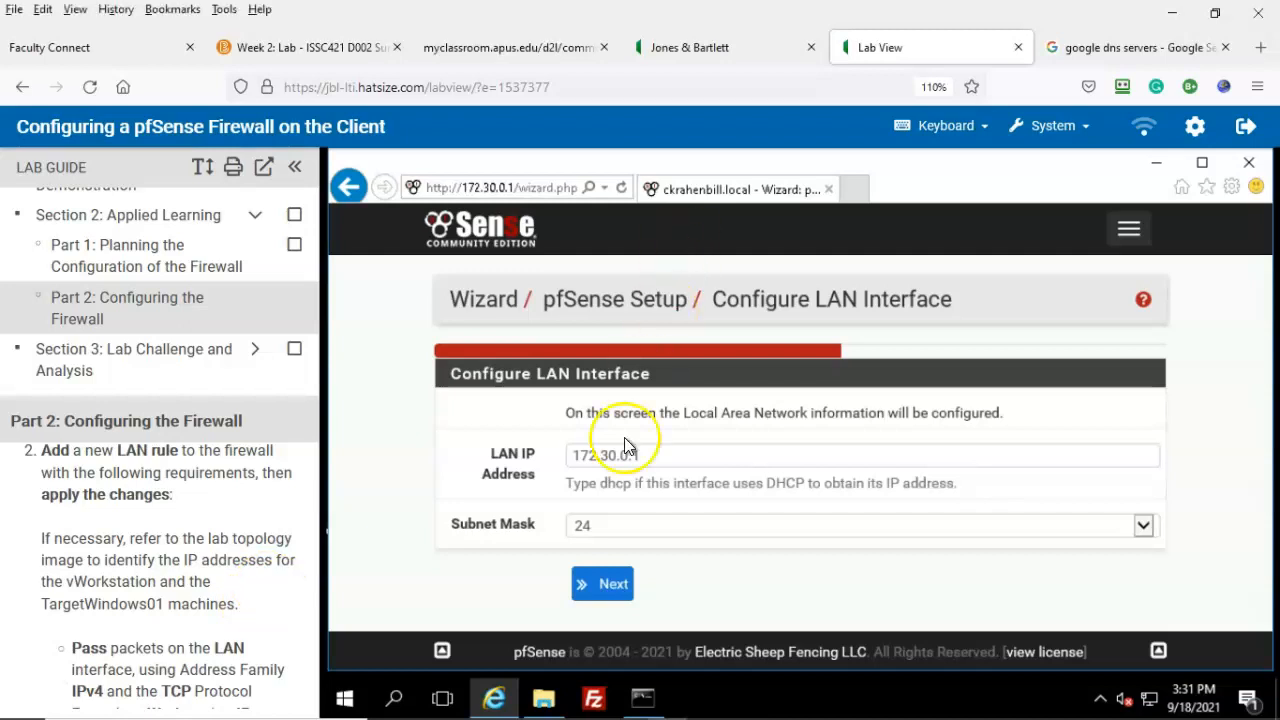
pyautogui.click(708, 50)
pyautogui.scroll(-3, 657, 409)
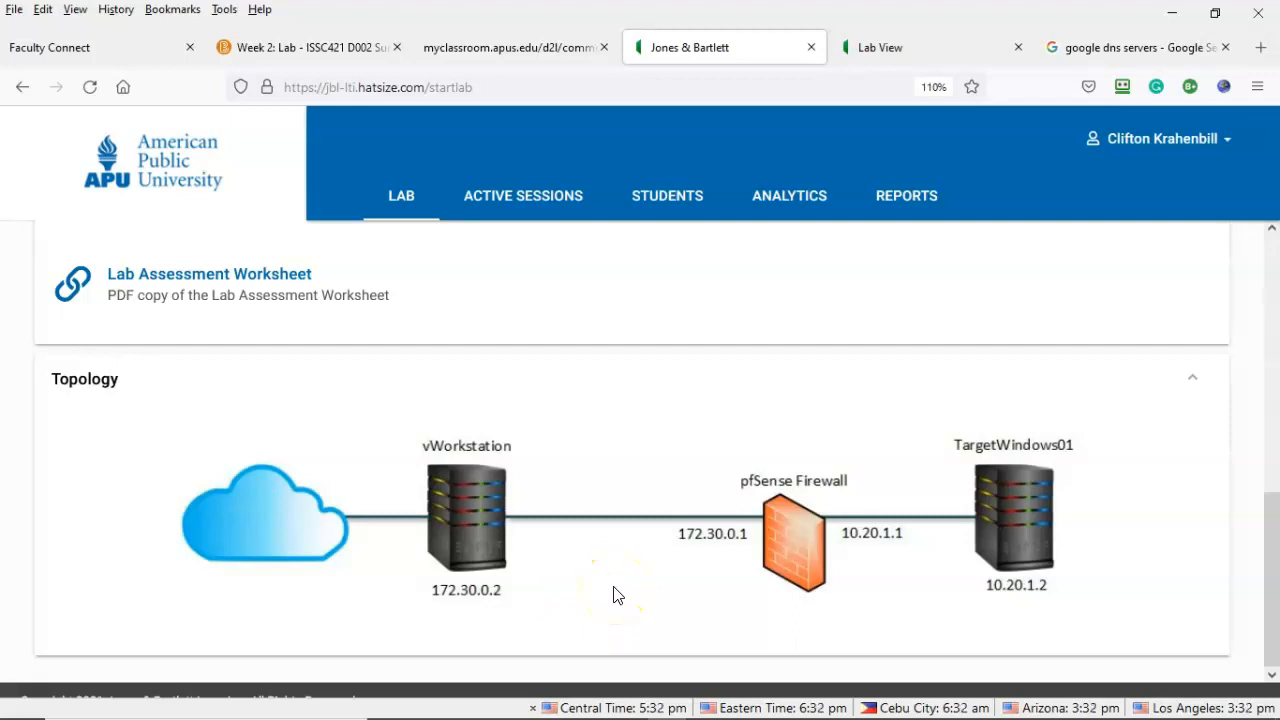
pyautogui.hotkey('ctrl', 'Tab')
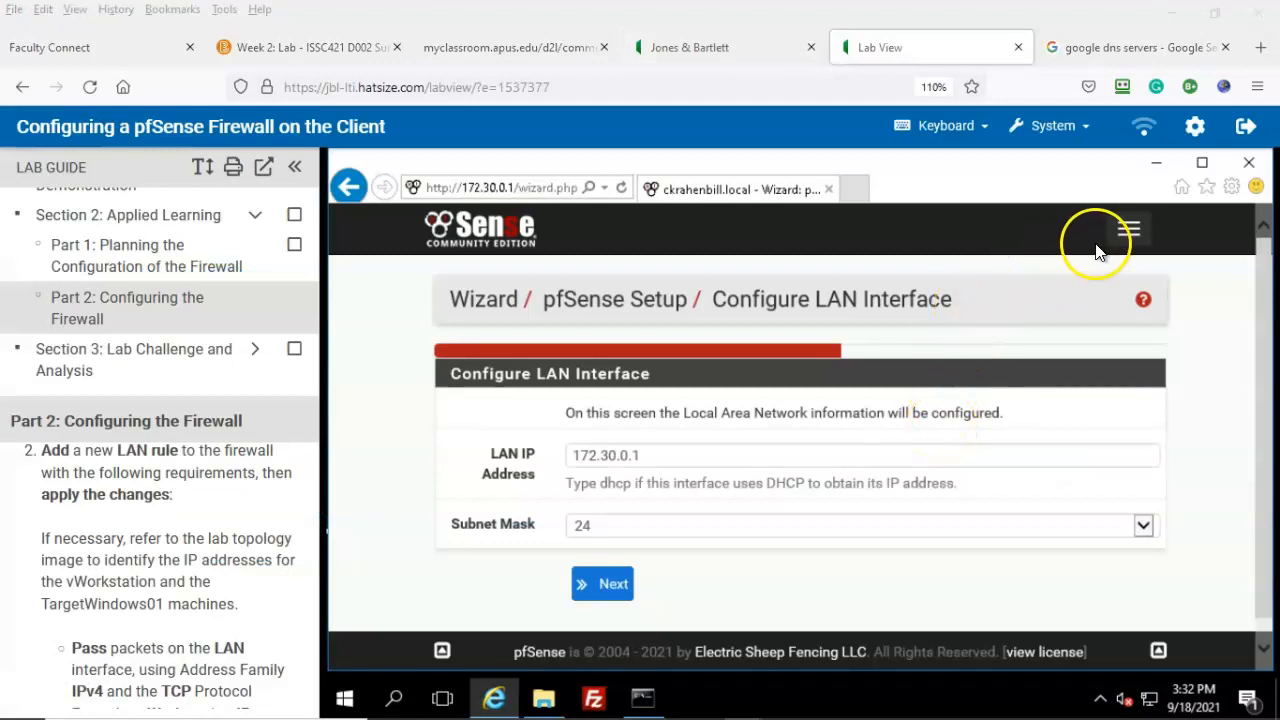
# Step: Add a new rule at the bottom of the LAN list under Firewall > Rules
pyautogui.click(1128, 232)
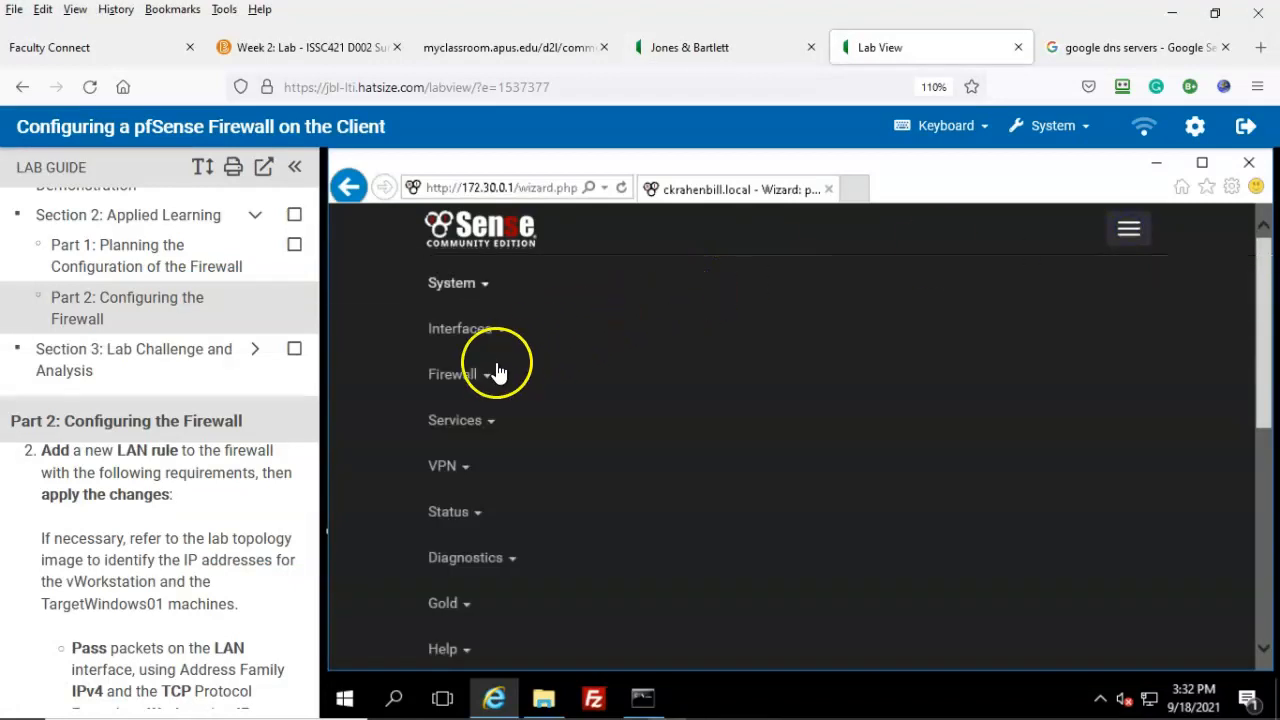
pyautogui.click(470, 376)
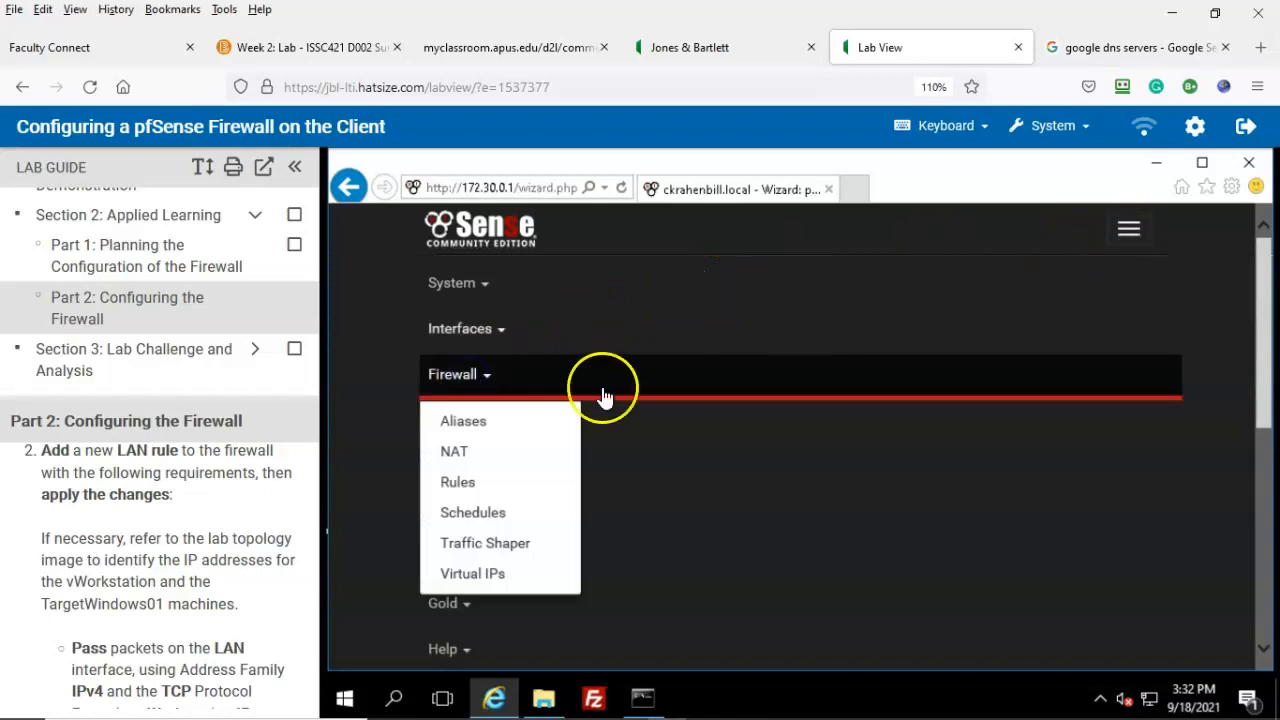
pyautogui.click(460, 484)
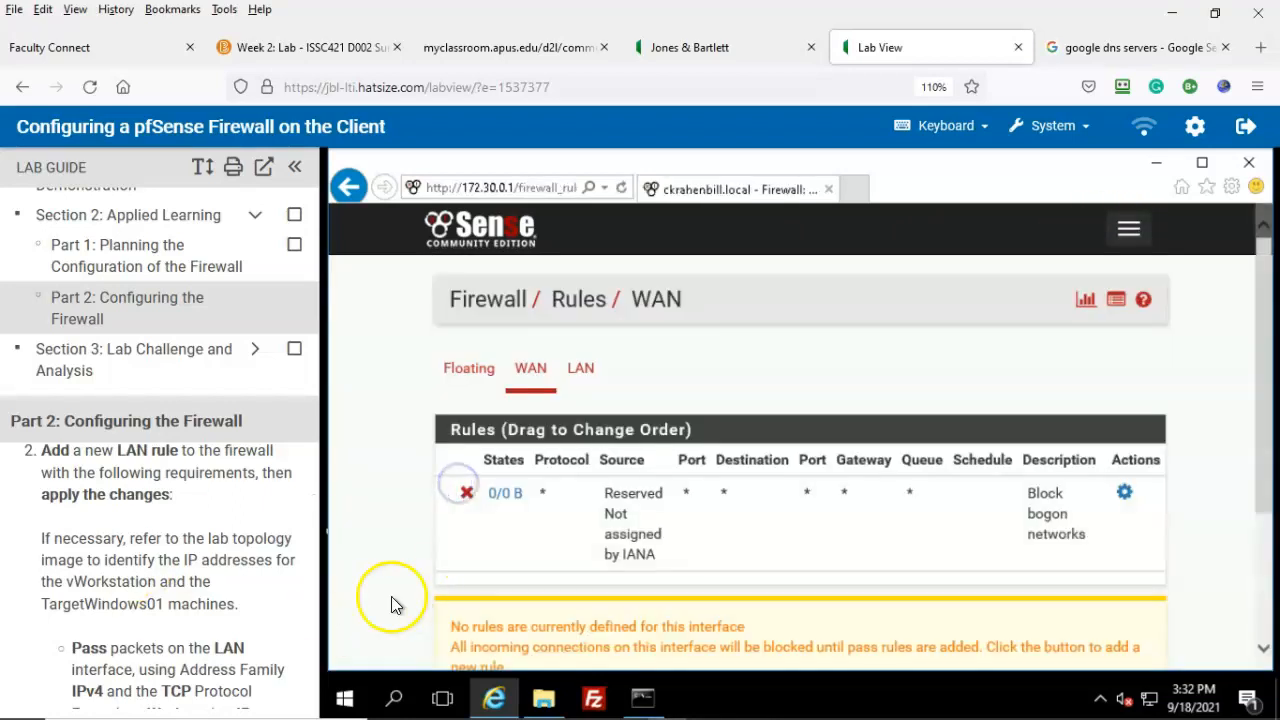
pyautogui.click(583, 370)
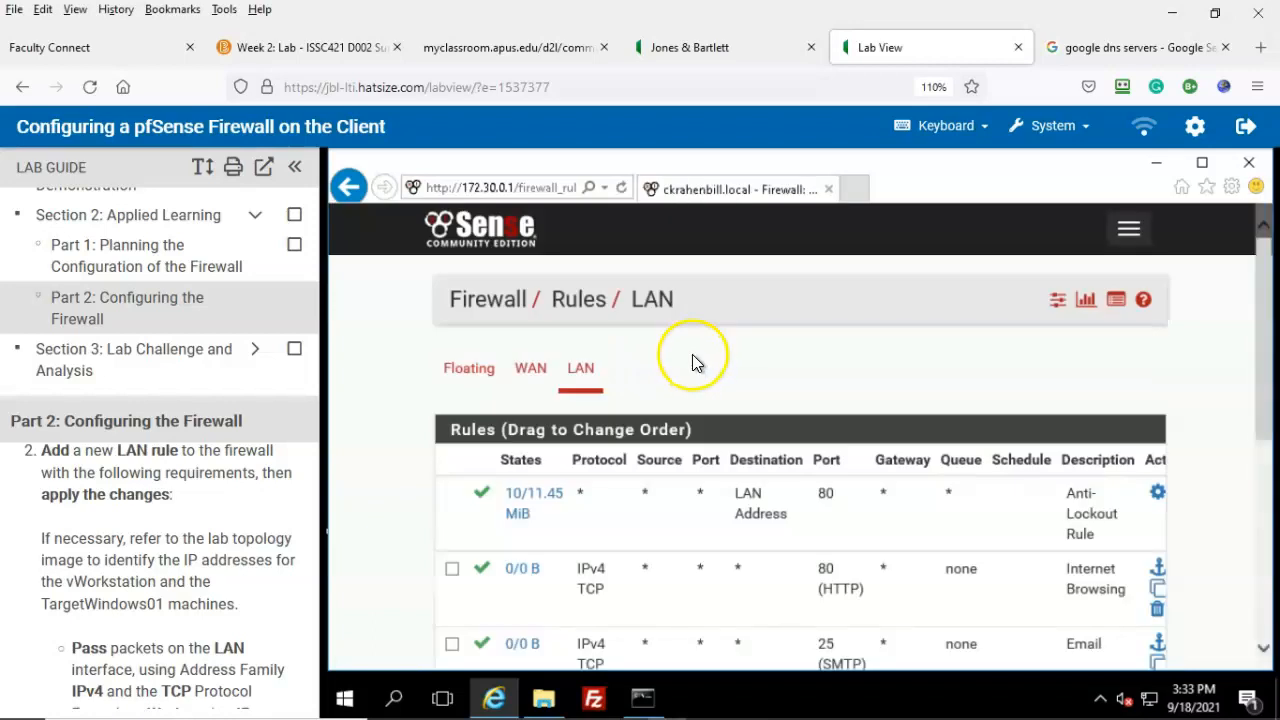
pyautogui.scroll(-2, 60, 655)
pyautogui.scroll(-2, 1199, 414)
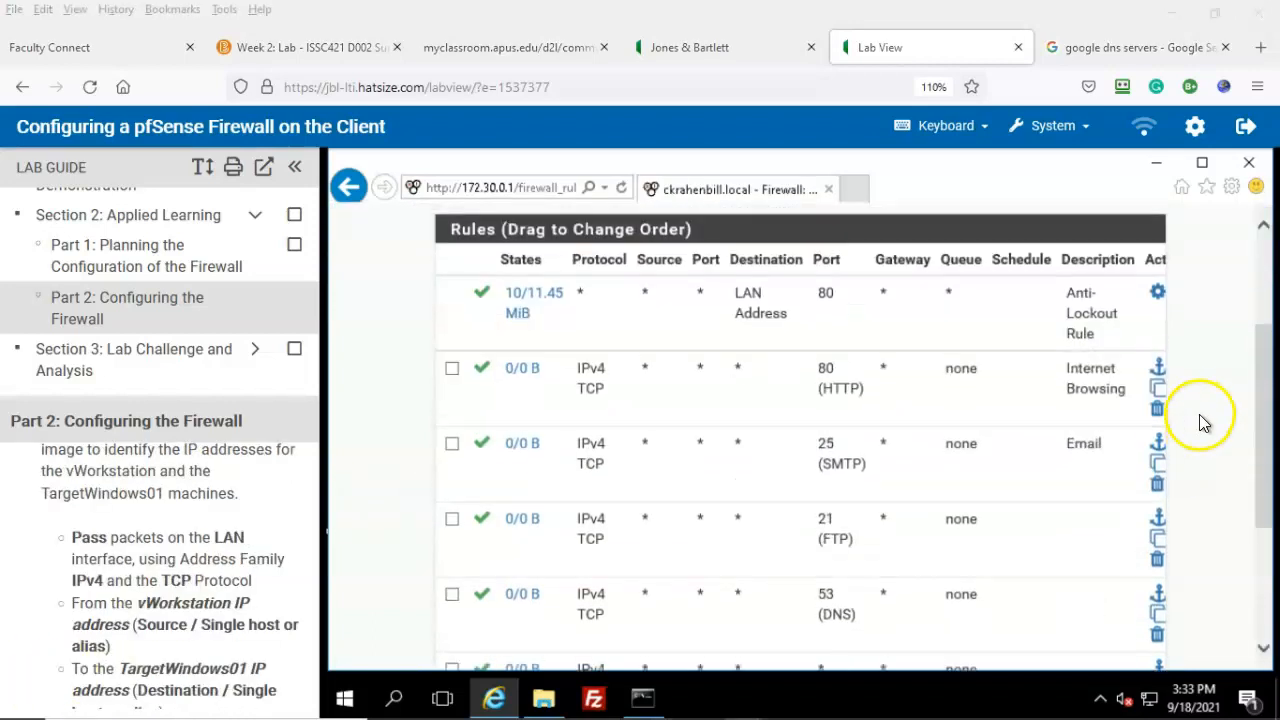
pyautogui.scroll(-3, 1199, 415)
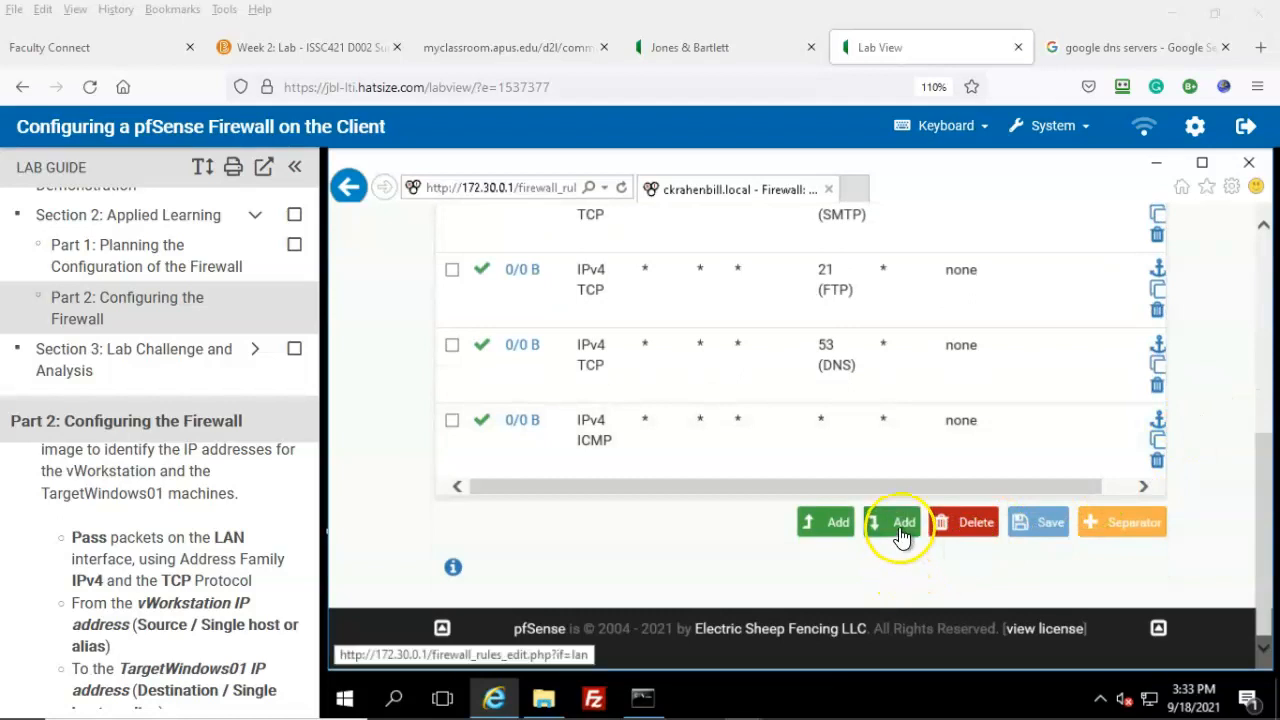
pyautogui.click(899, 531)
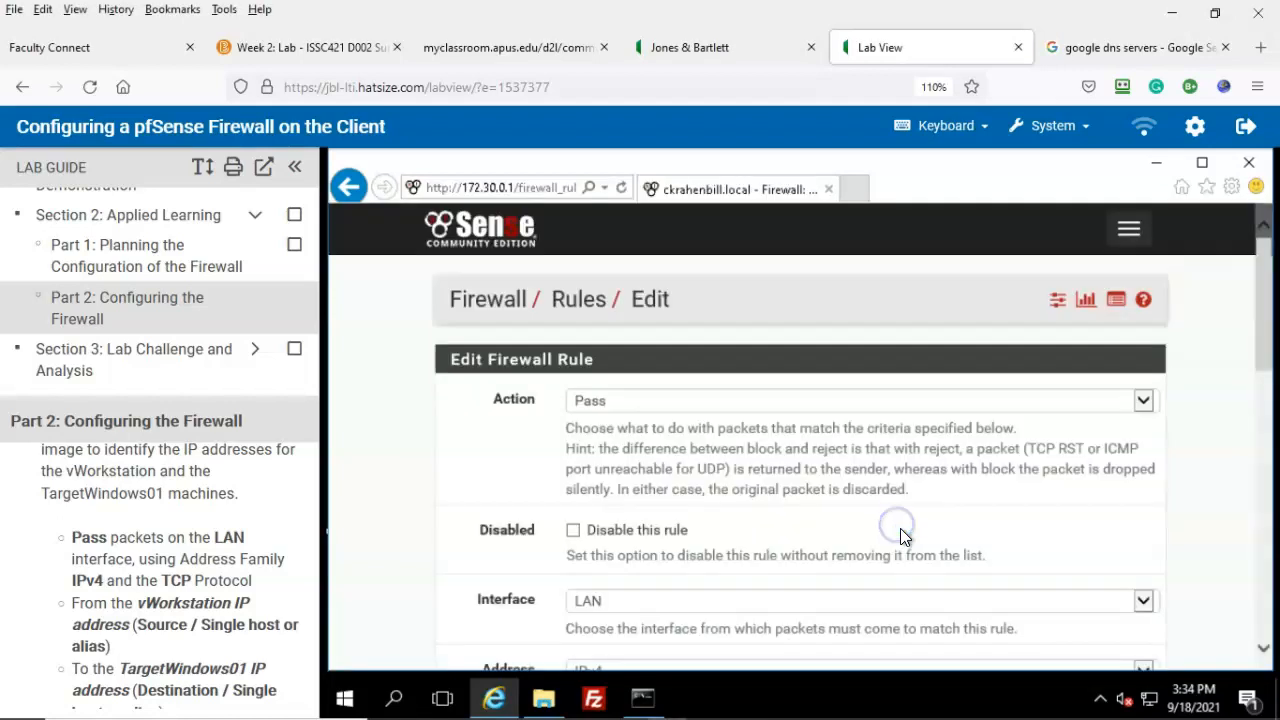
# Step: Restrict the rule source to single host 172.30.0.2, checking the topology for the vWorkstation address
pyautogui.scroll(-3, 371, 553)
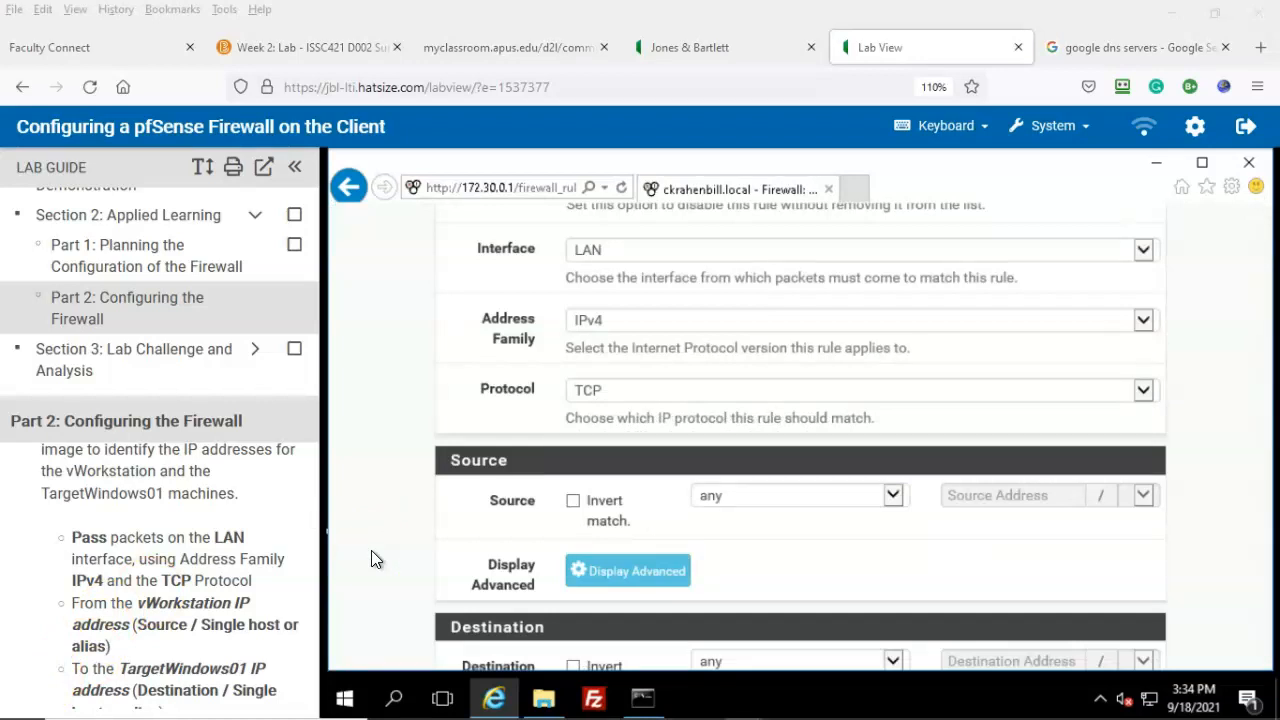
pyautogui.click(827, 495)
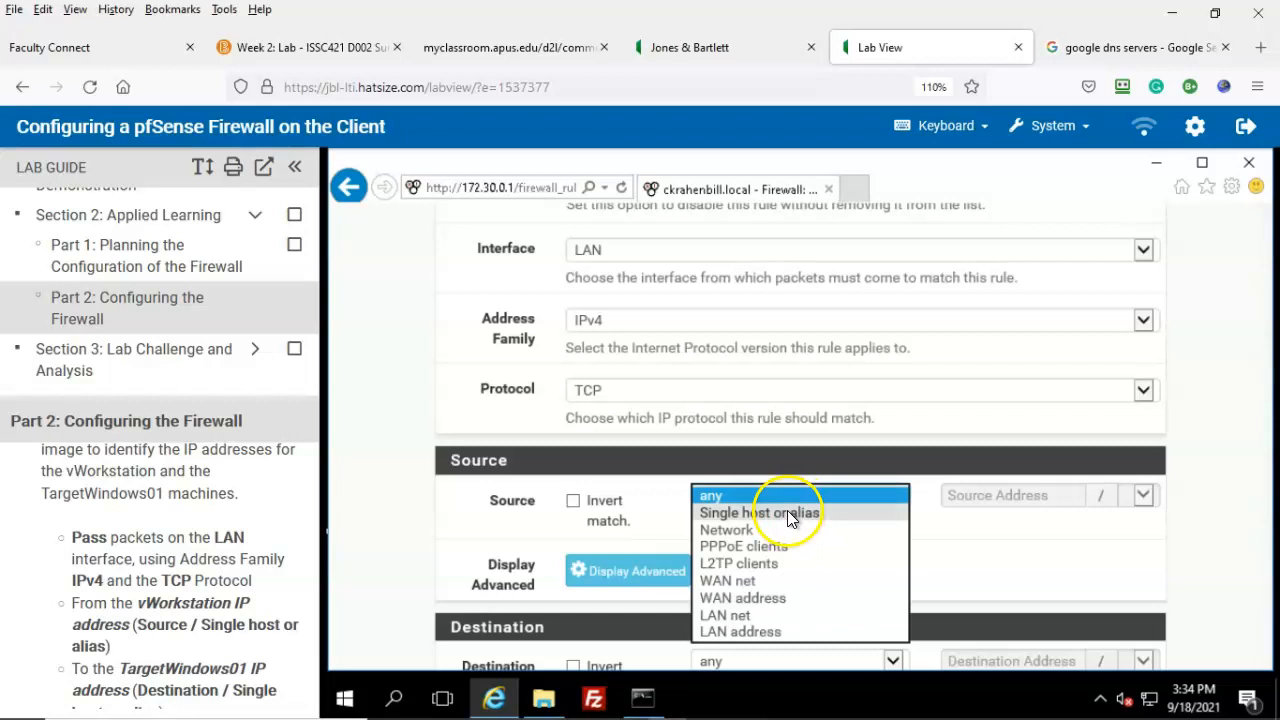
pyautogui.click(789, 512)
pyautogui.click(954, 496)
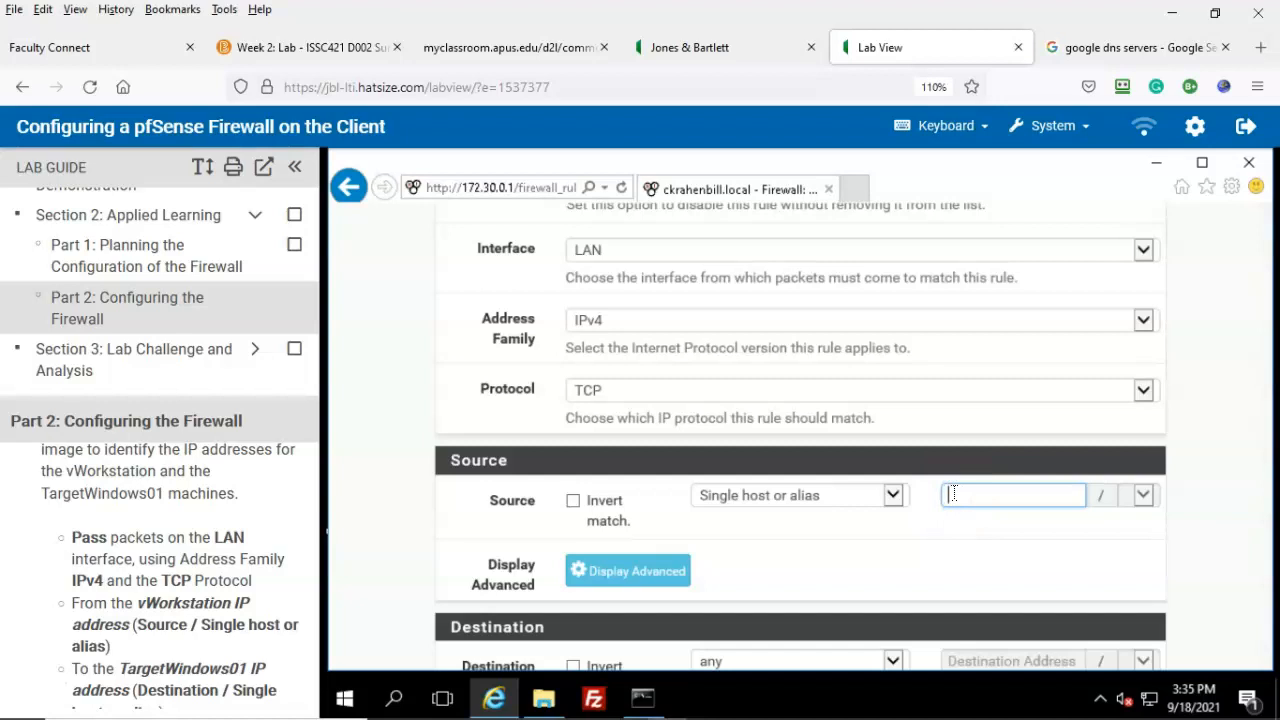
pyautogui.click(707, 50)
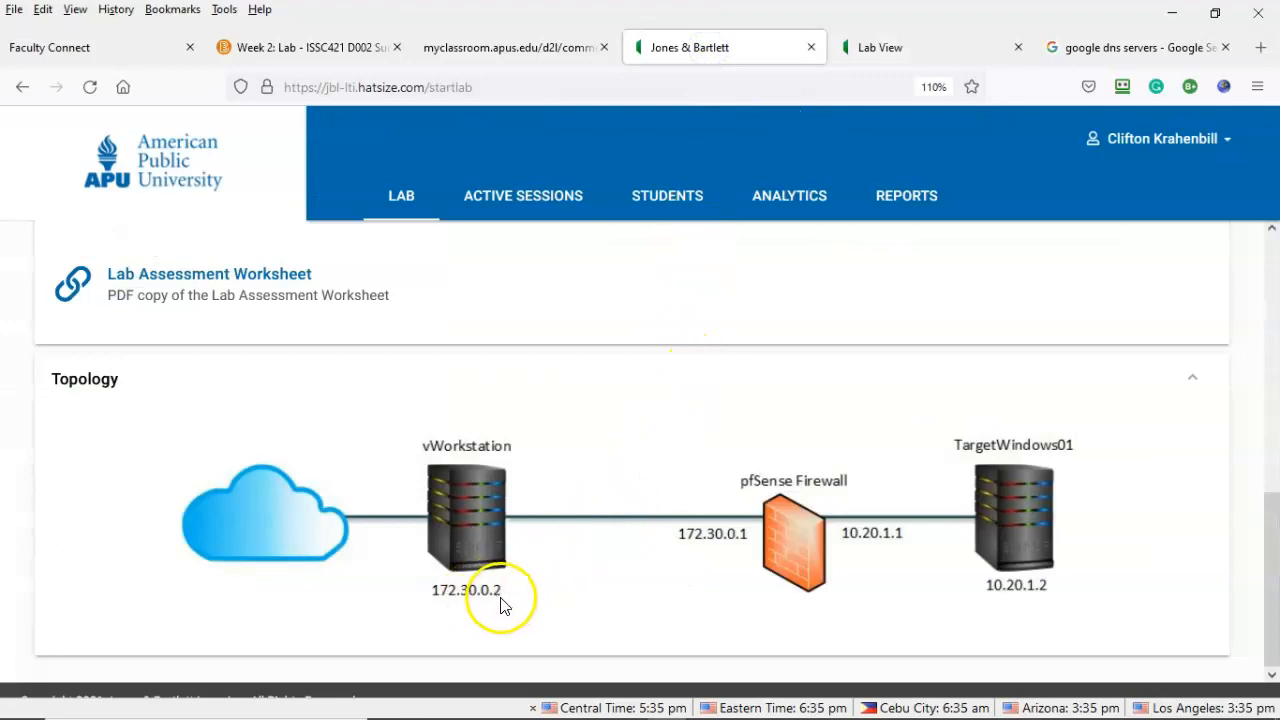
pyautogui.click(557, 588)
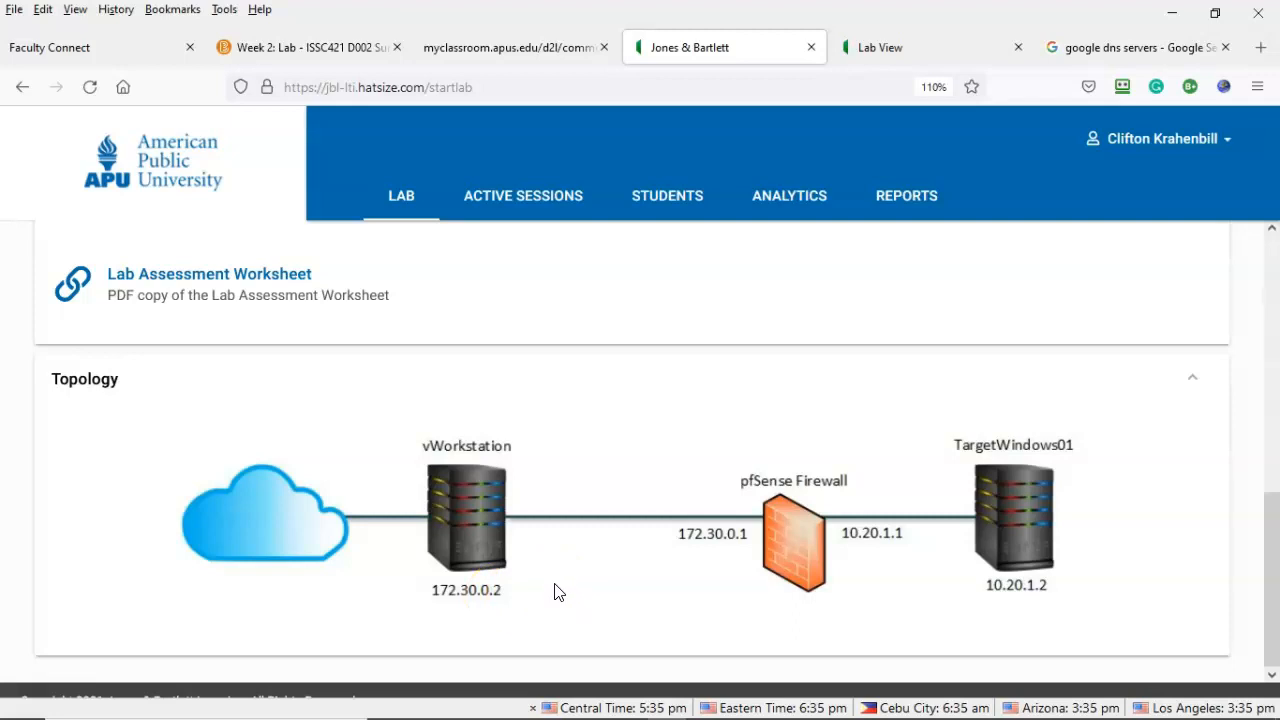
pyautogui.click(943, 47)
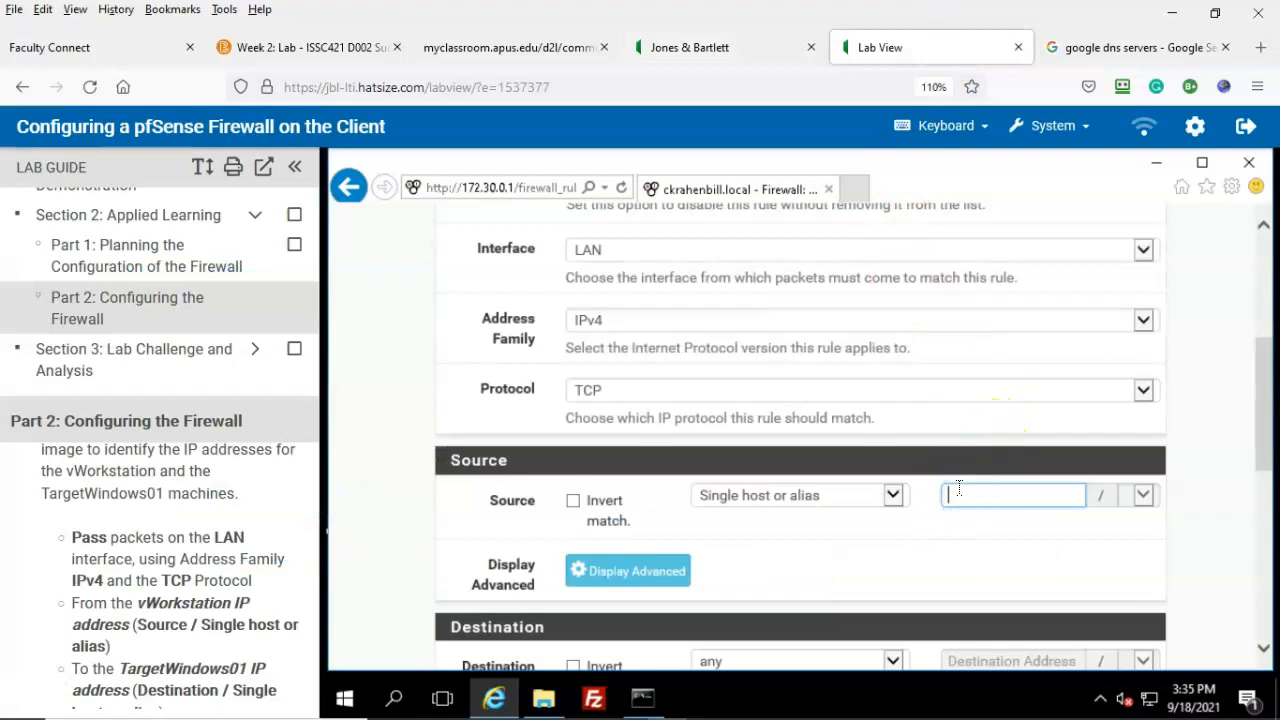
pyautogui.write('172.30.0.2')
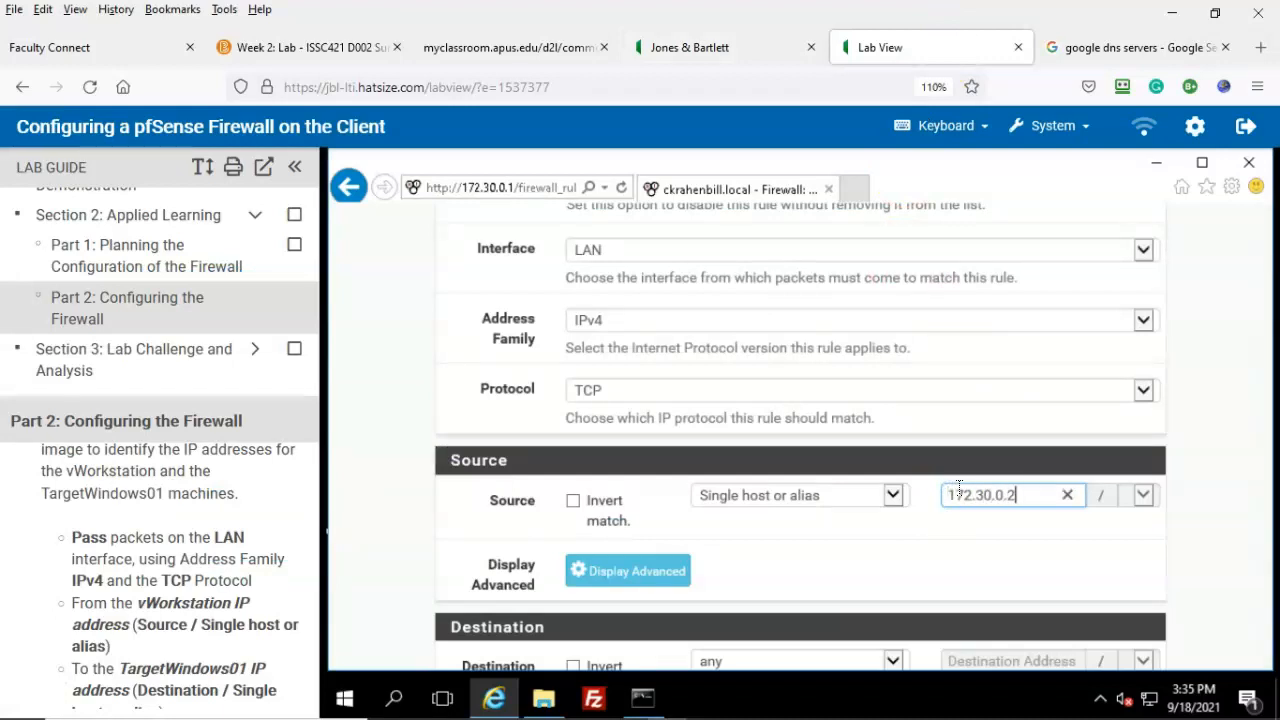
pyautogui.click(724, 47)
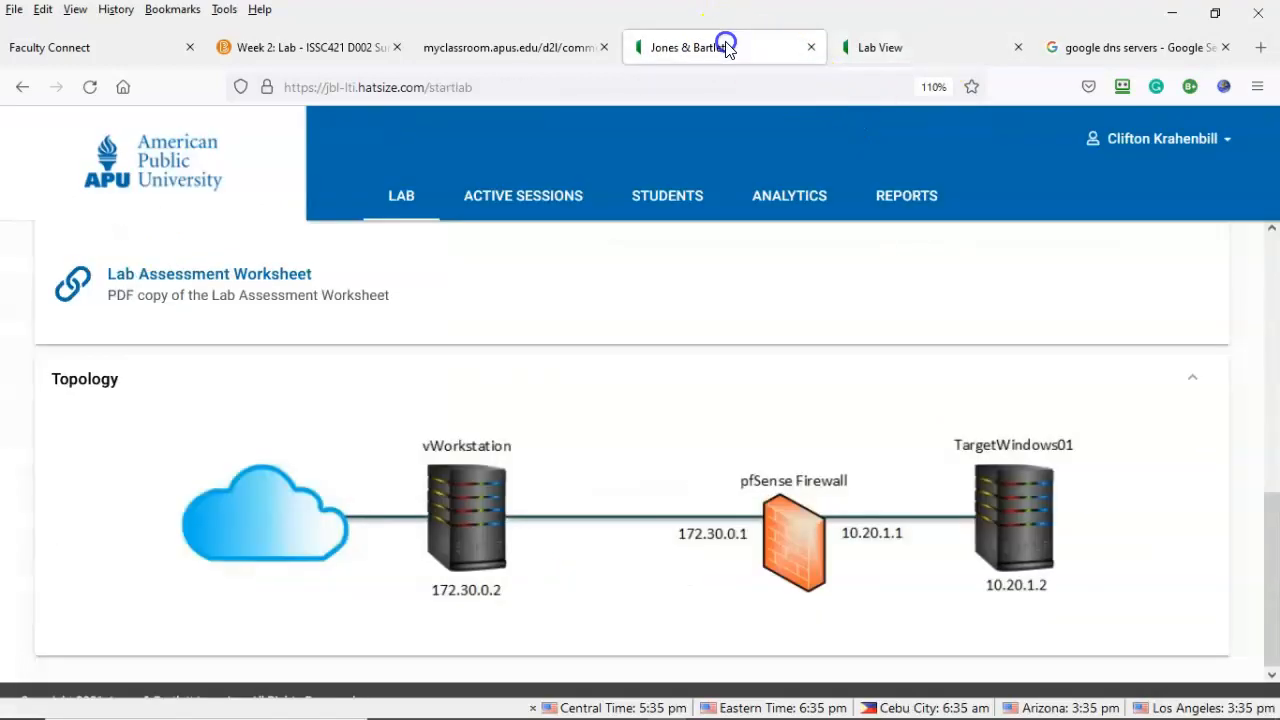
pyautogui.click(894, 42)
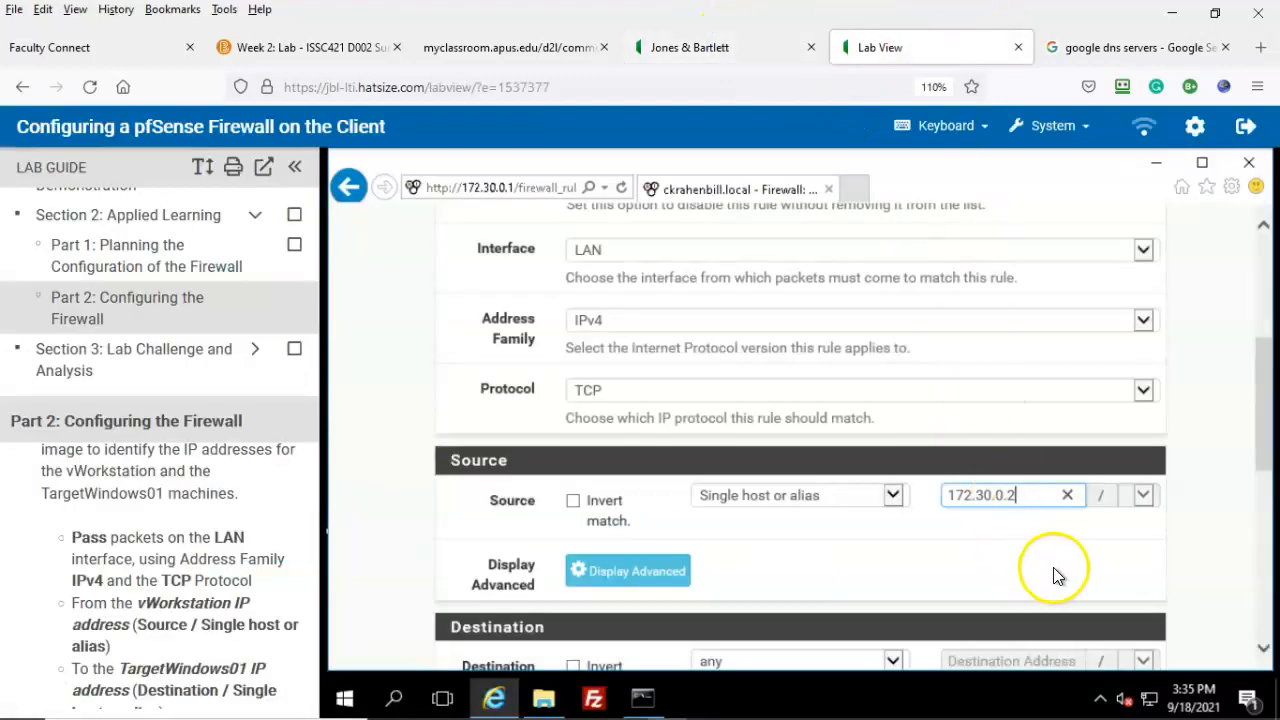
pyautogui.click(1141, 496)
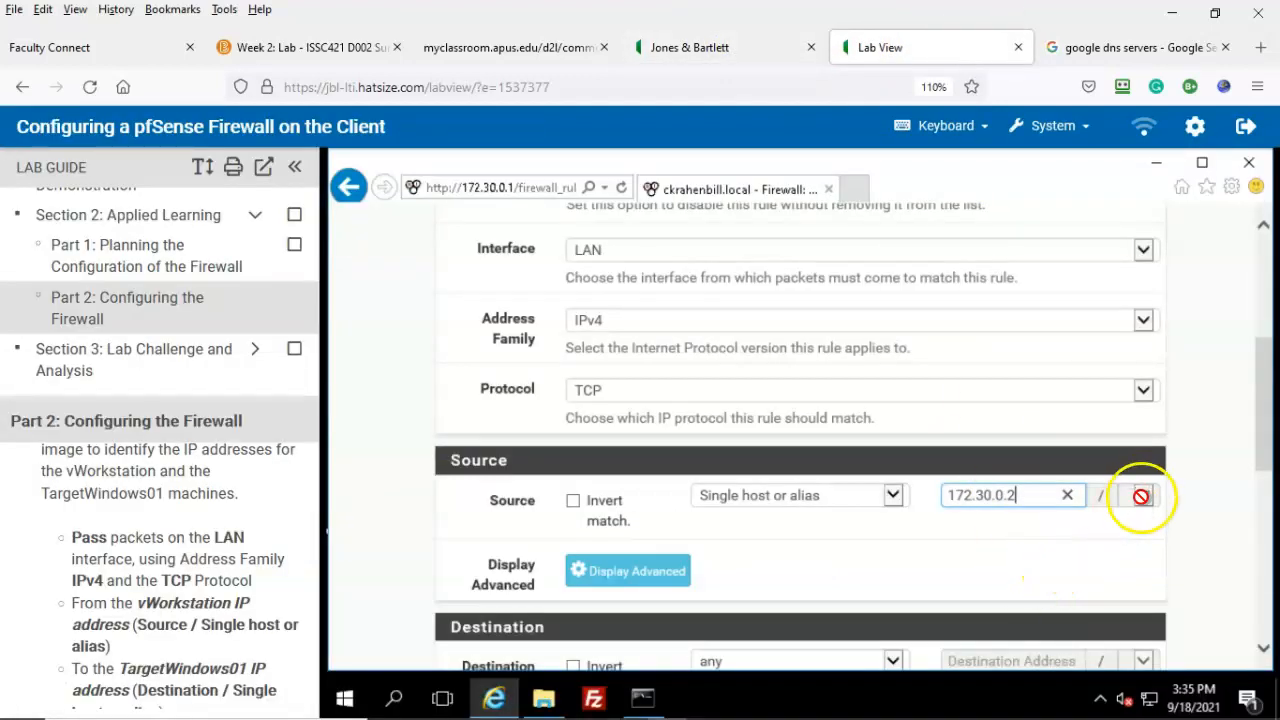
# Step: Set the rule destination to single host 10.20.0.2, after checking the lab topology
pyautogui.scroll(-1, 858, 560)
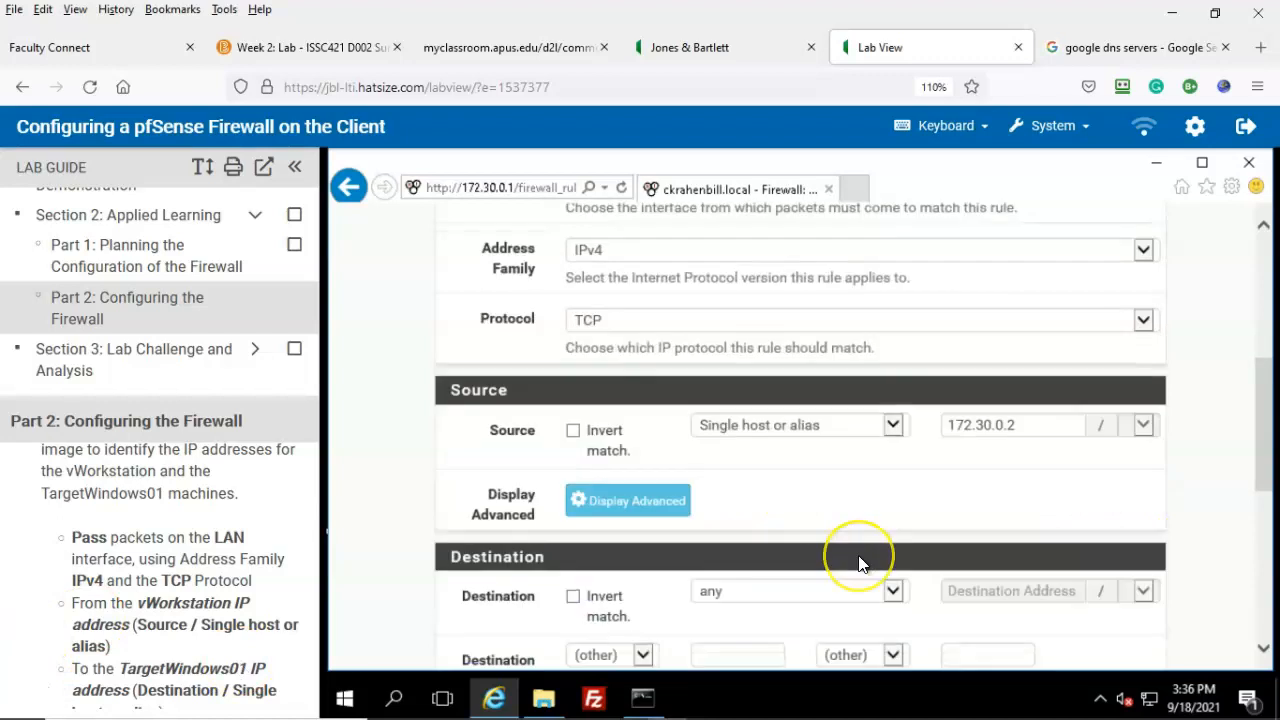
pyautogui.scroll(-1, 858, 562)
pyautogui.scroll(-2, 246, 560)
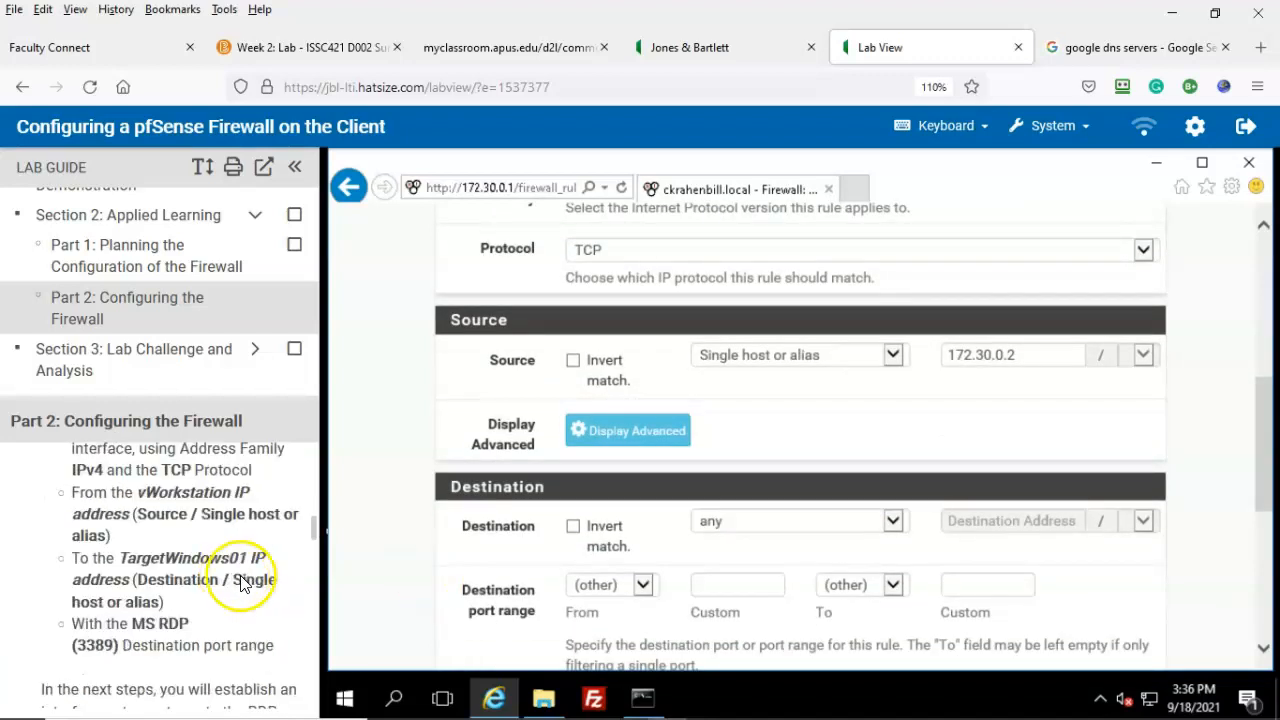
pyautogui.click(894, 522)
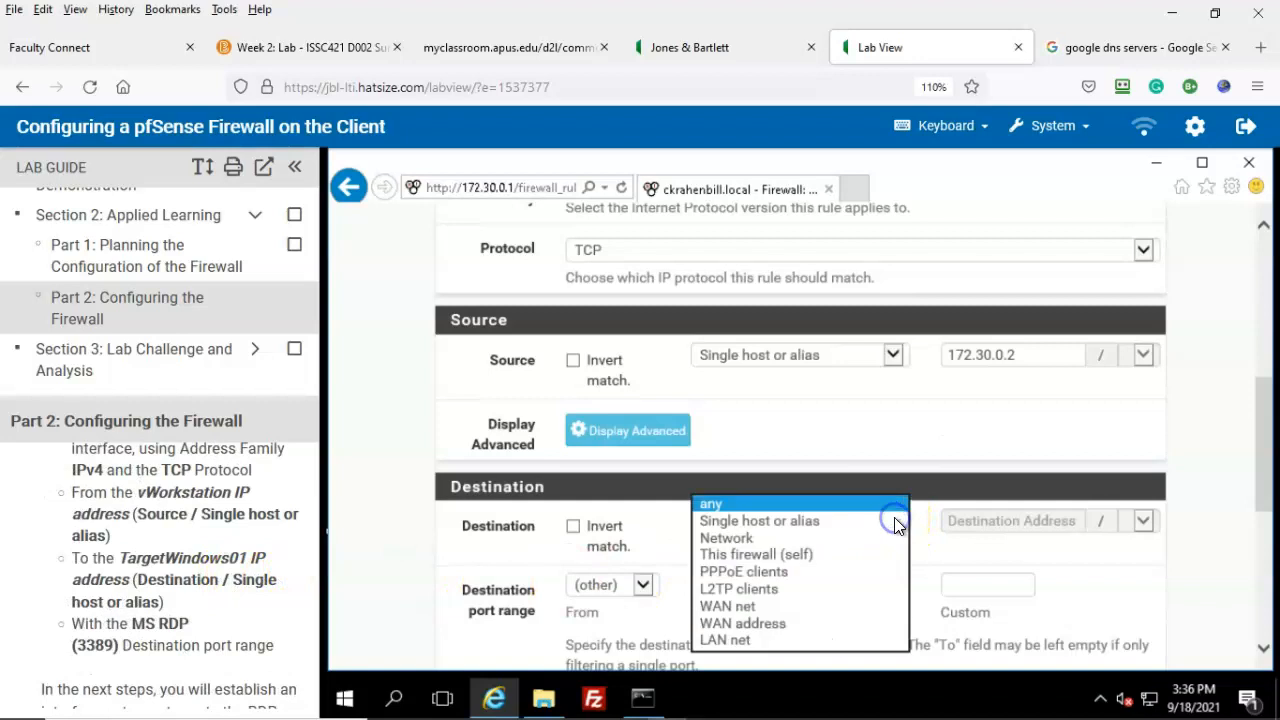
pyautogui.click(766, 522)
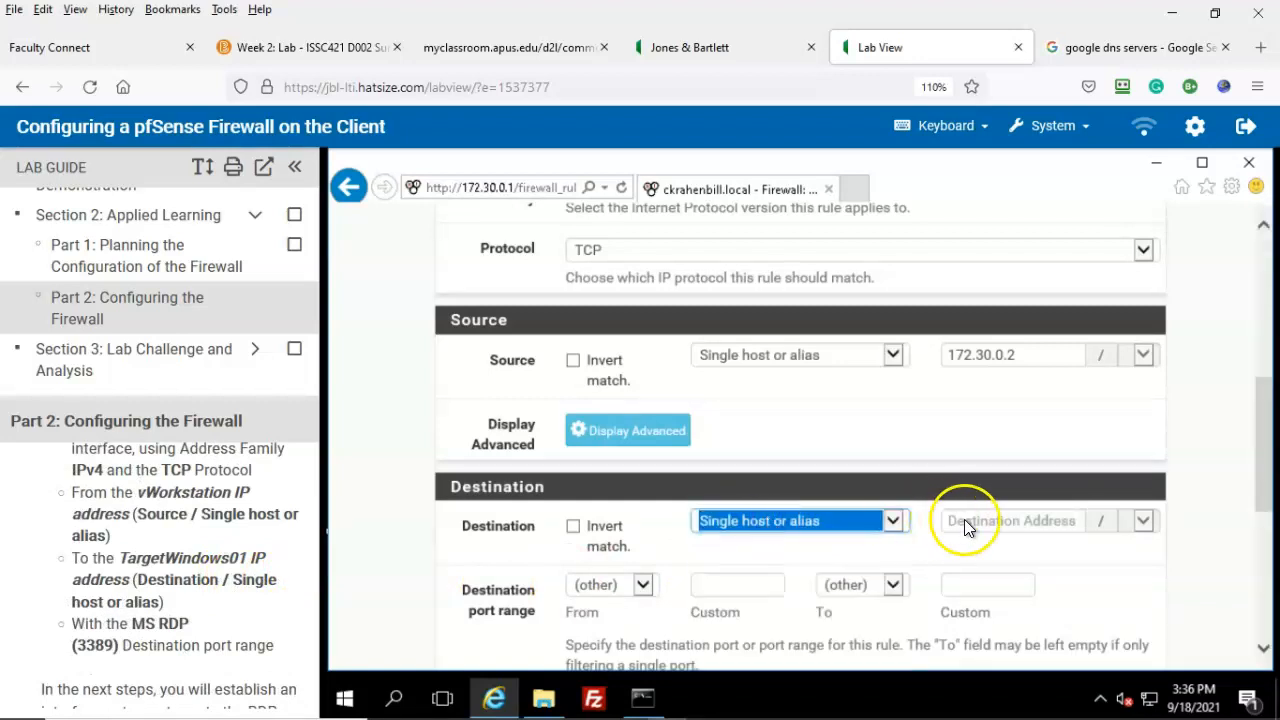
pyautogui.click(958, 520)
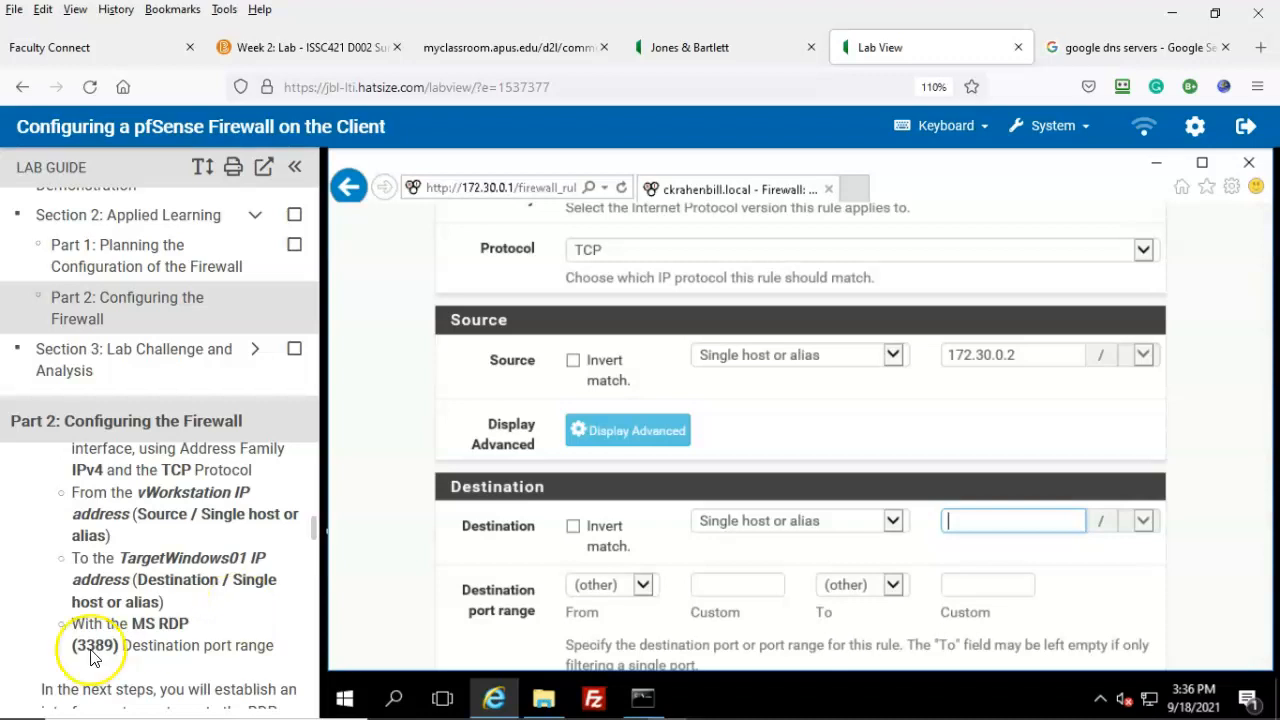
pyautogui.click(722, 48)
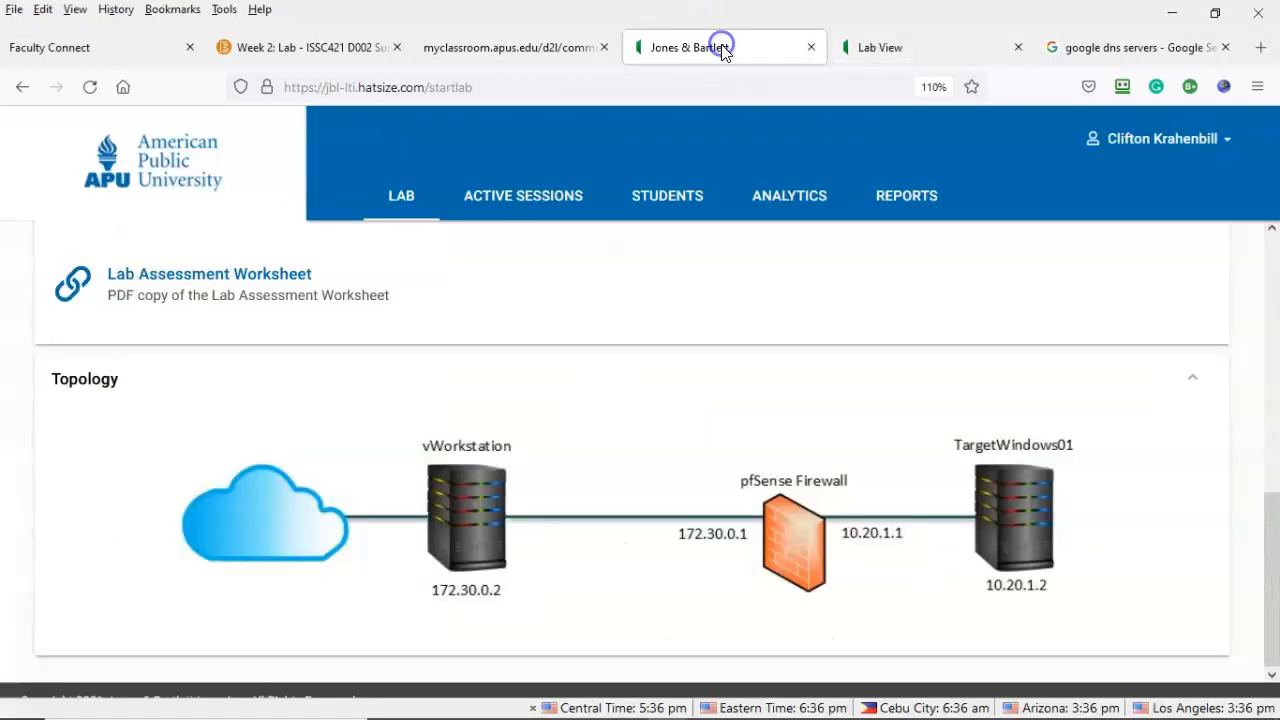
pyautogui.click(1023, 609)
pyautogui.click(938, 44)
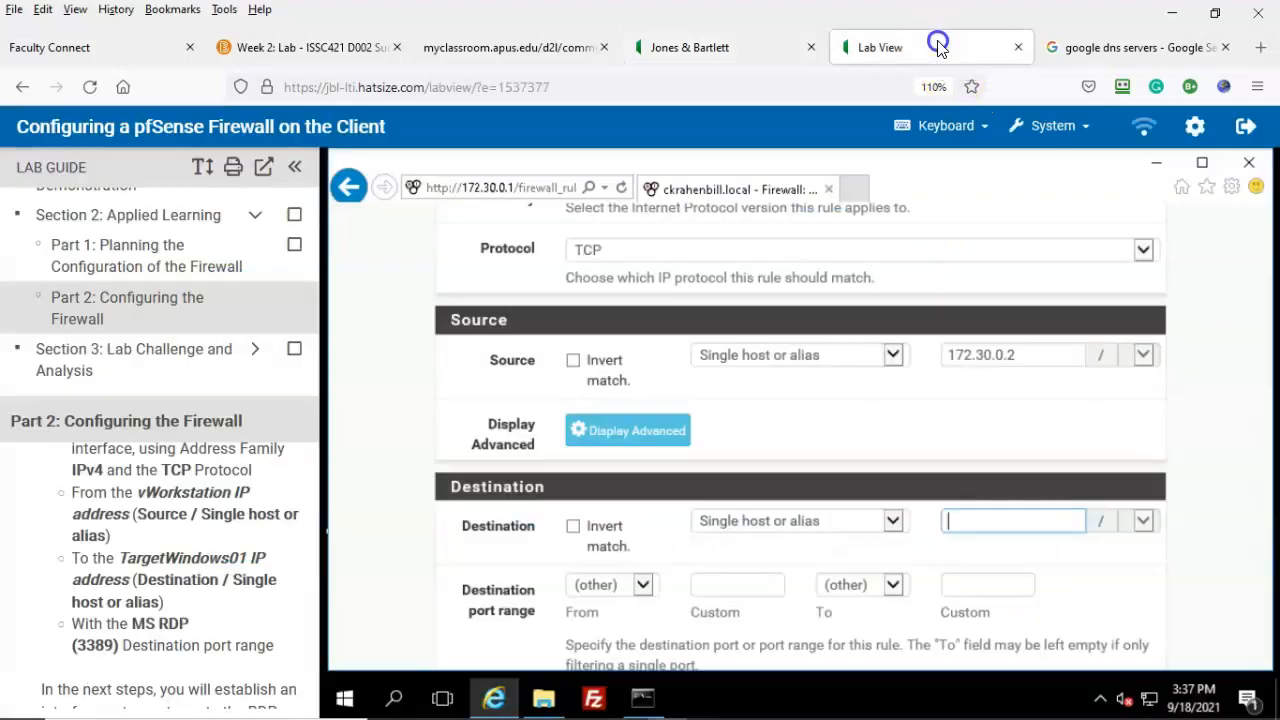
pyautogui.click(959, 519)
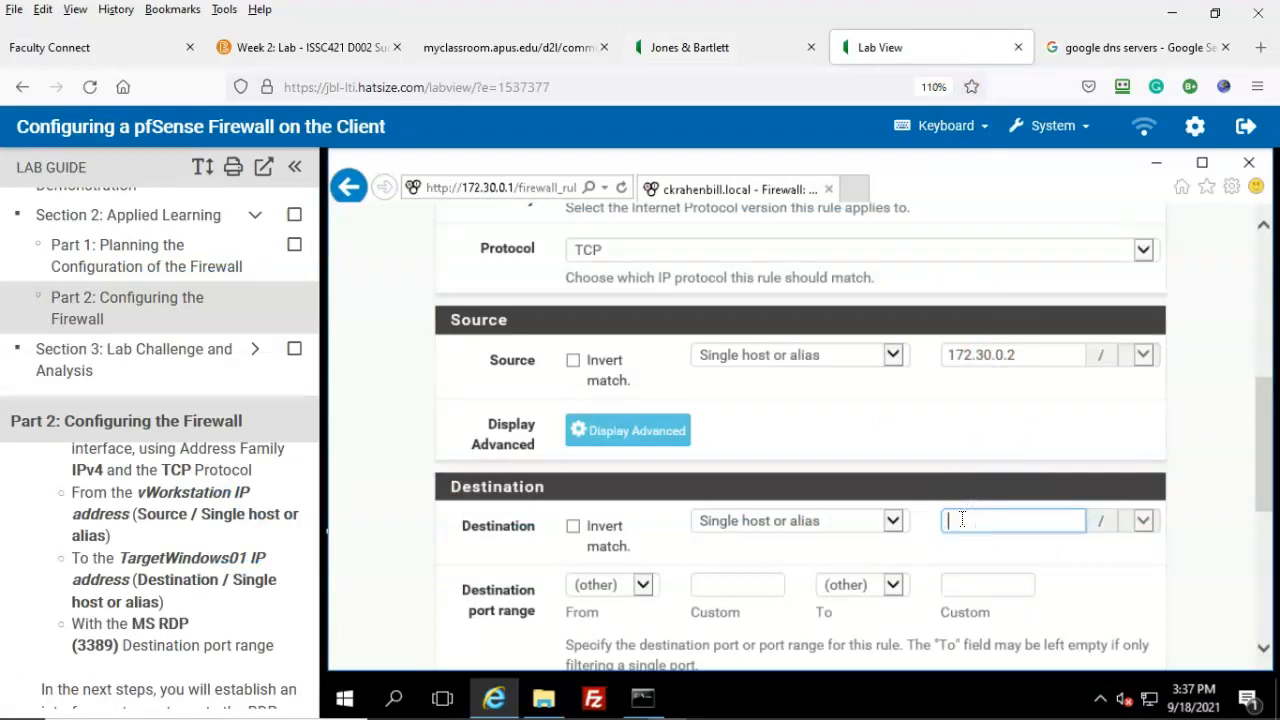
pyautogui.write('10.2')
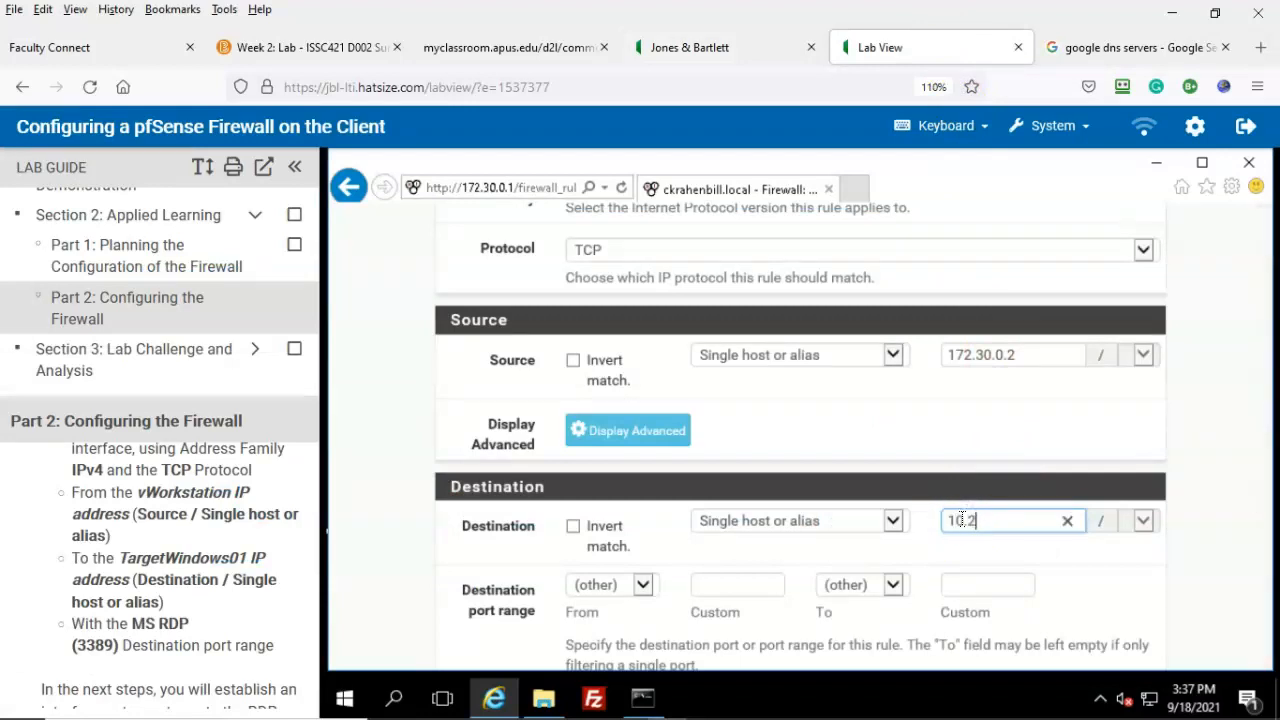
pyautogui.write('0.0.2')
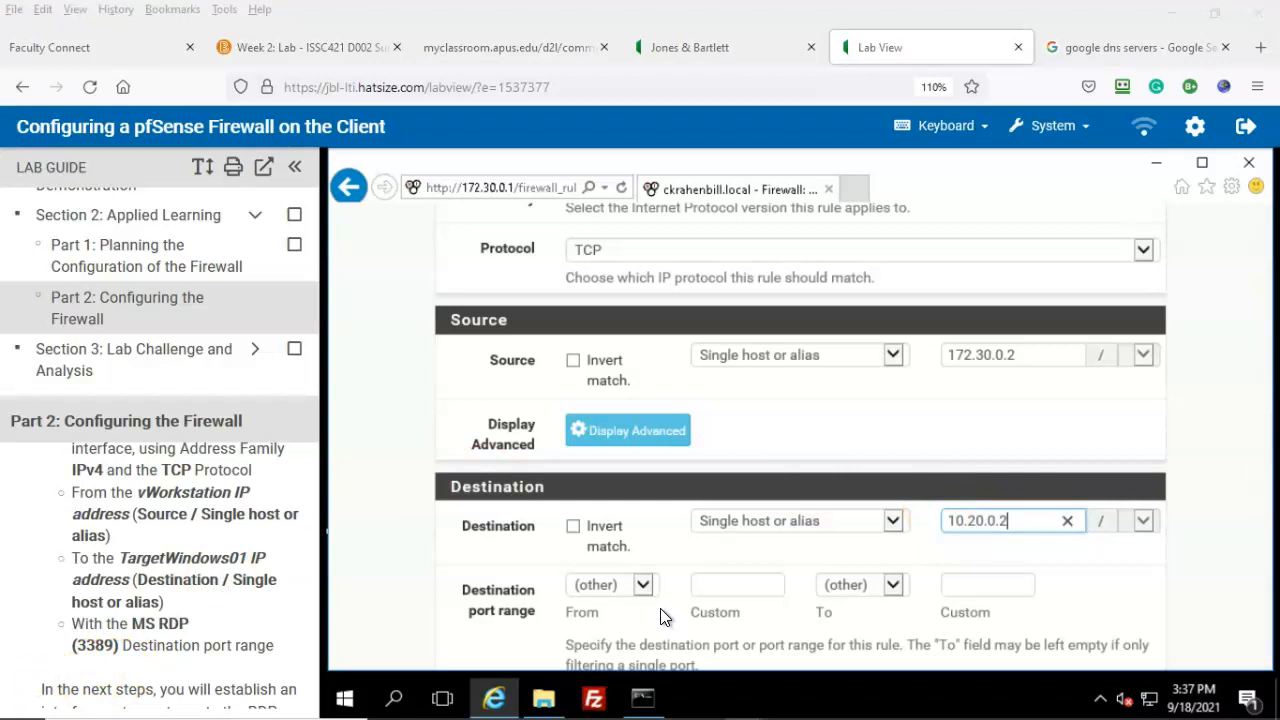
pyautogui.click(407, 555)
# Step: Choose MS RDP (3389) as the destination port range and save the rule
pyautogui.click(644, 586)
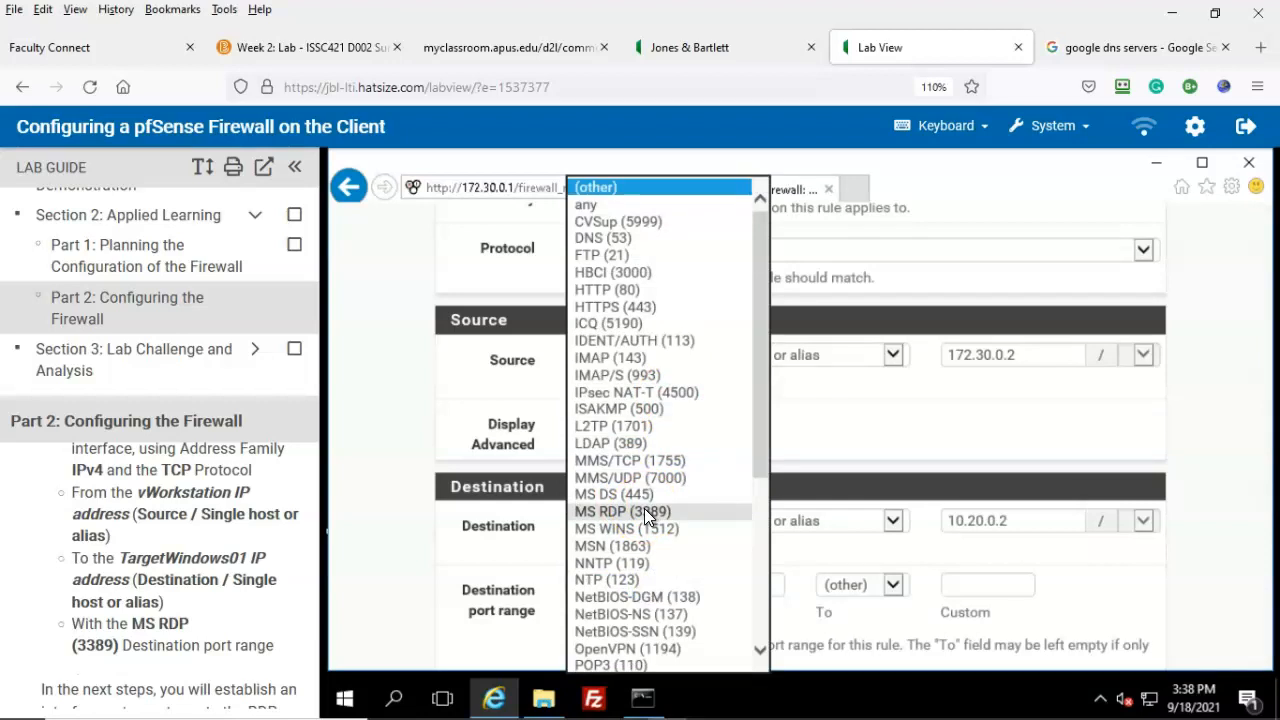
pyautogui.click(684, 515)
pyautogui.click(681, 512)
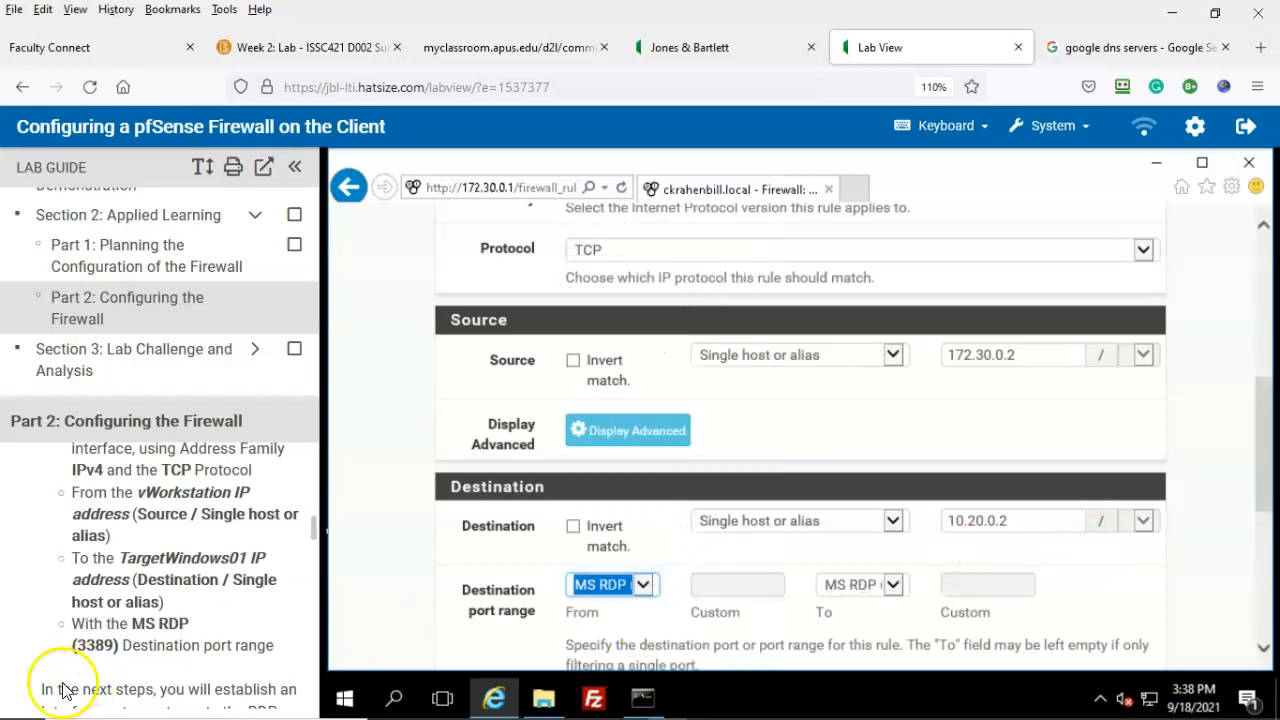
pyautogui.scroll(-3, 36, 677)
pyautogui.scroll(-5, 844, 560)
pyautogui.click(612, 565)
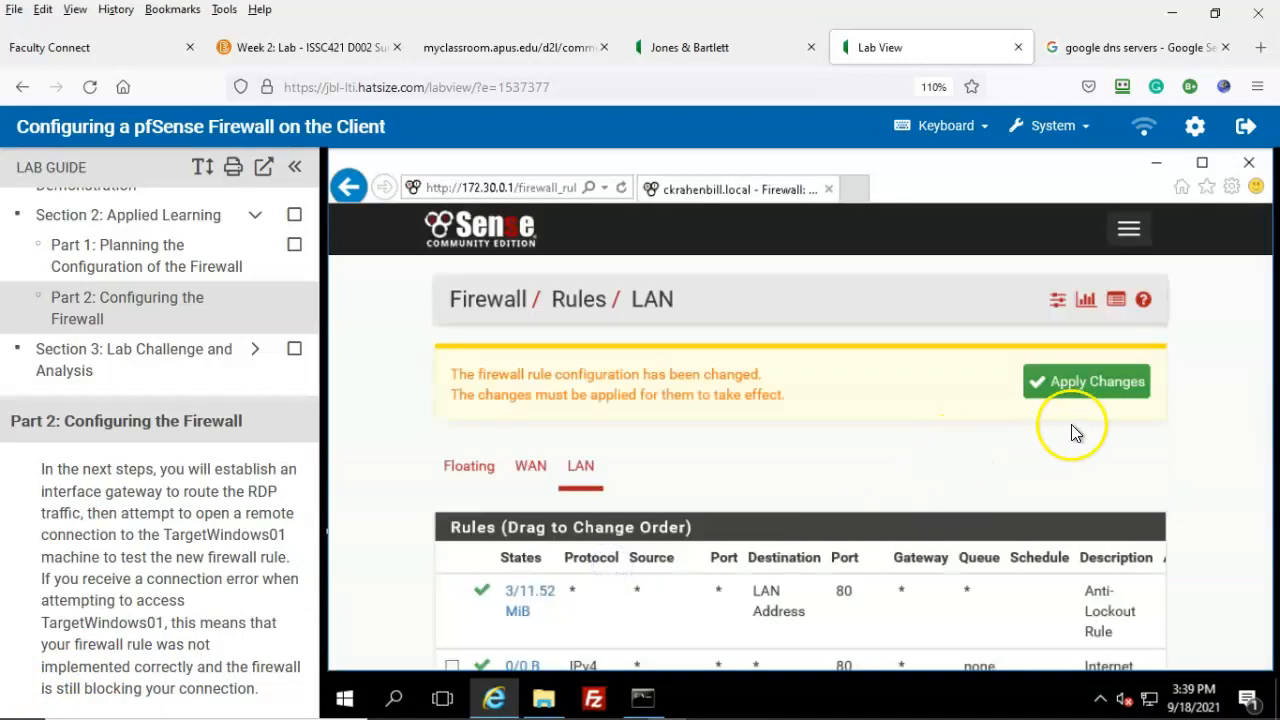
# Step: Apply the pending LAN rule changes so the firewall rules reload in the background
pyautogui.click(1087, 385)
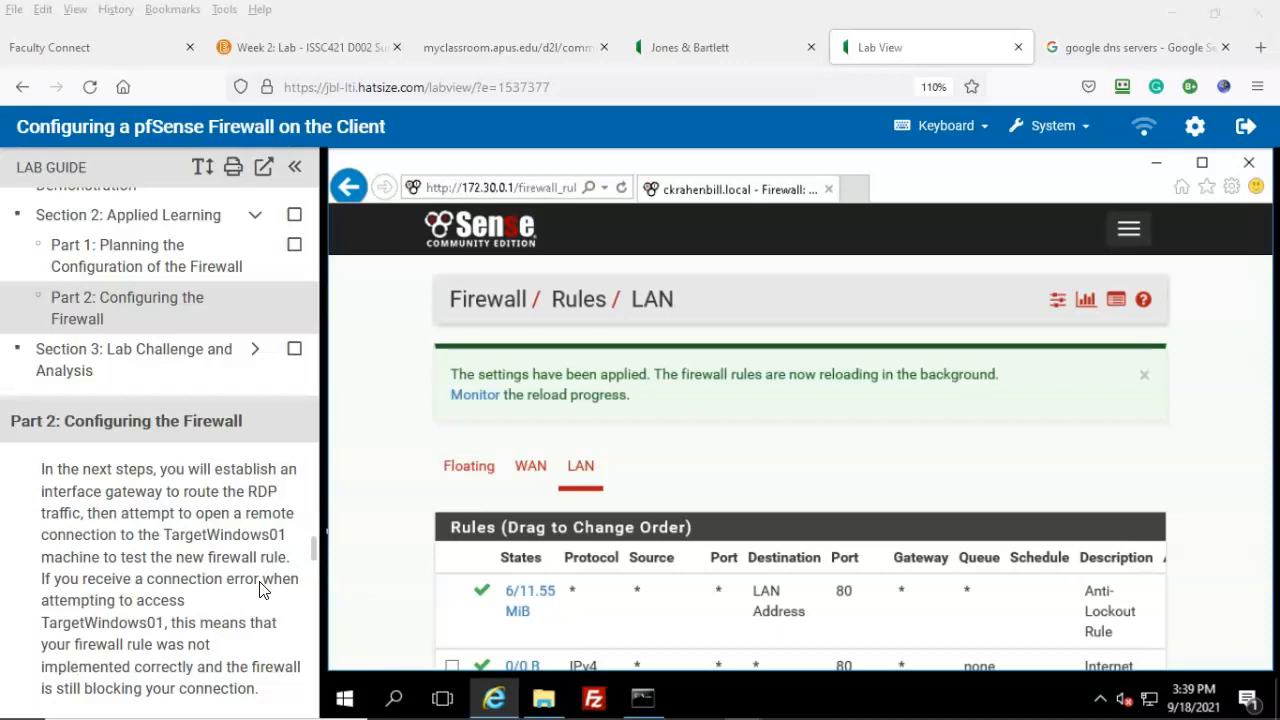
pyautogui.scroll(-2, 259, 590)
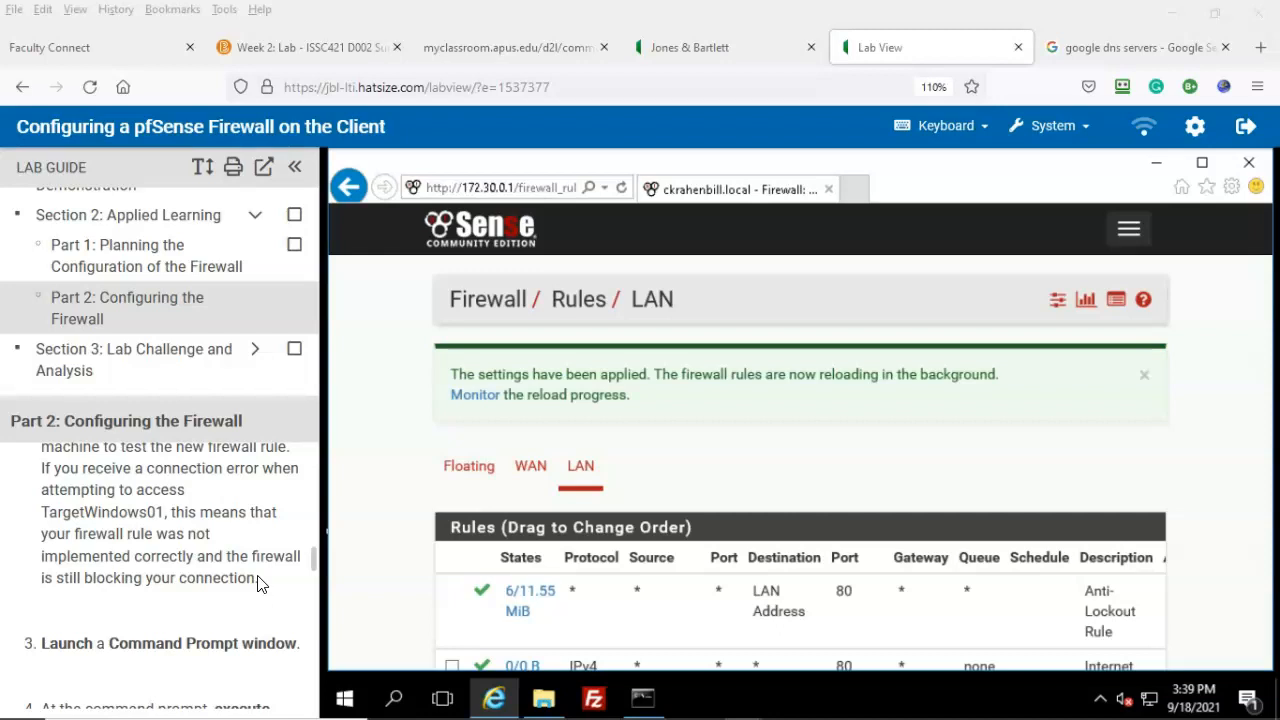
pyautogui.scroll(-2, 262, 580)
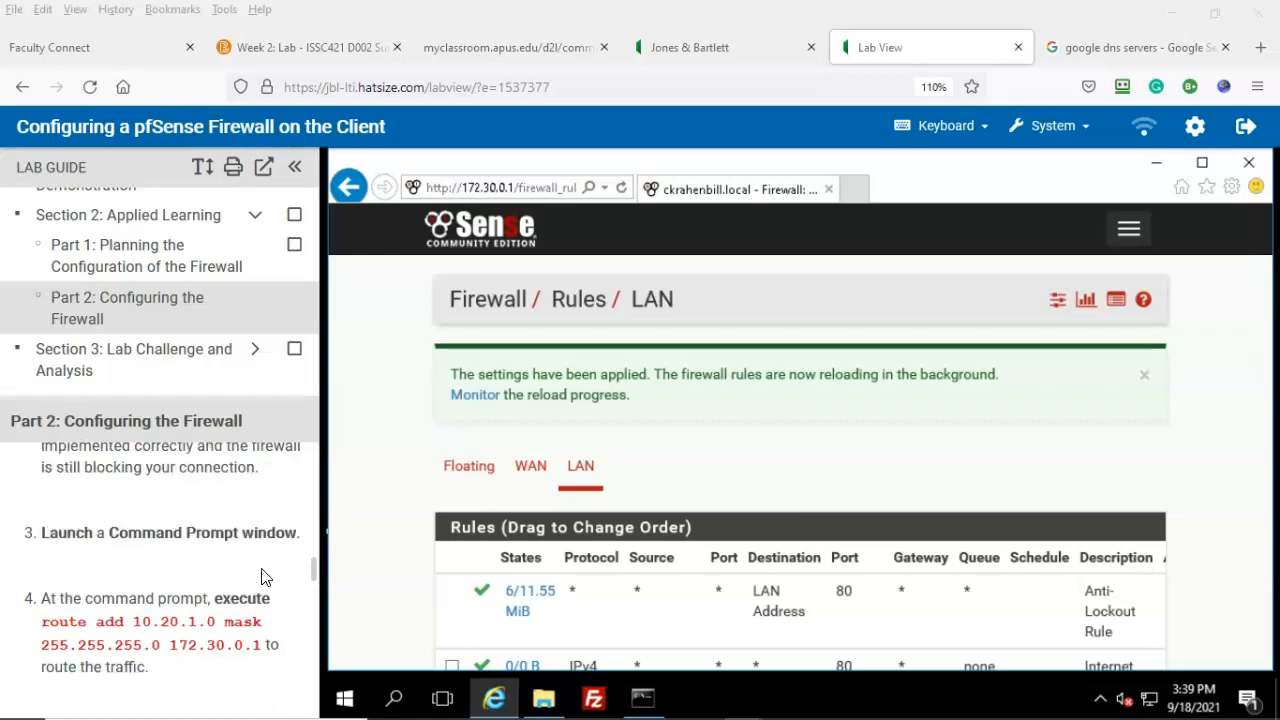
pyautogui.scroll(-2, 262, 577)
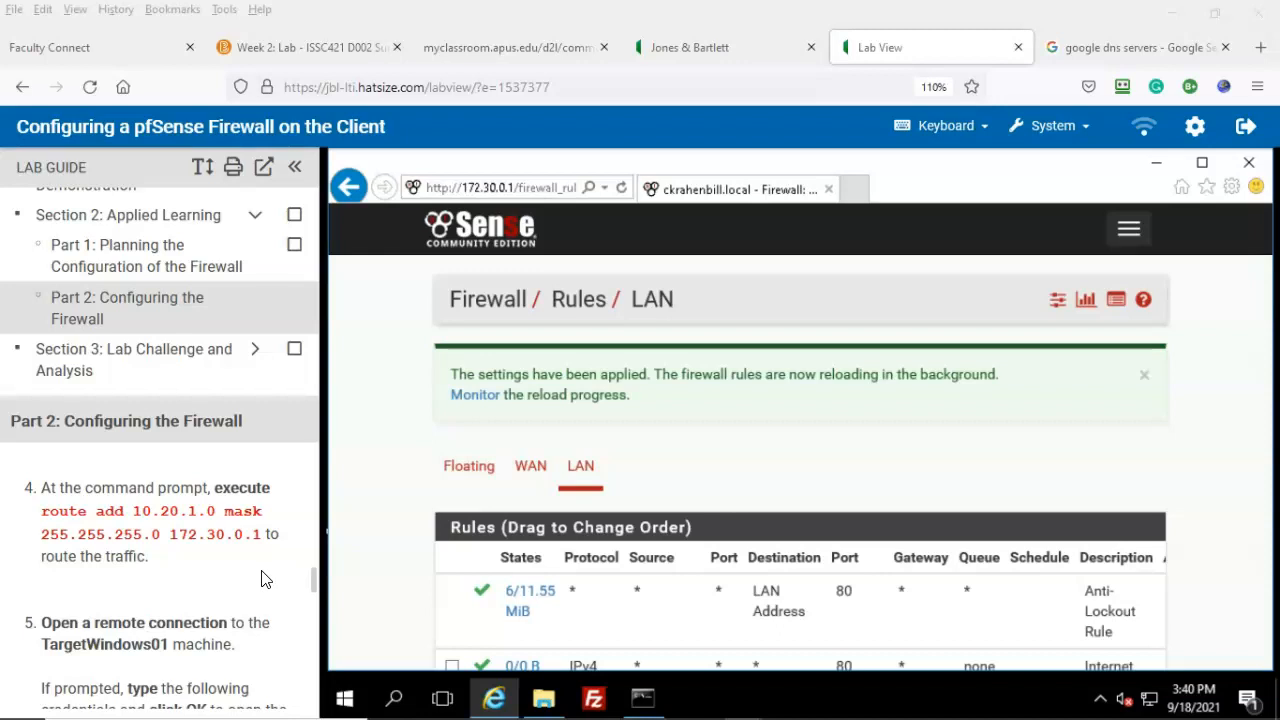
pyautogui.scroll(2, 262, 580)
pyautogui.scroll(-2, 262, 577)
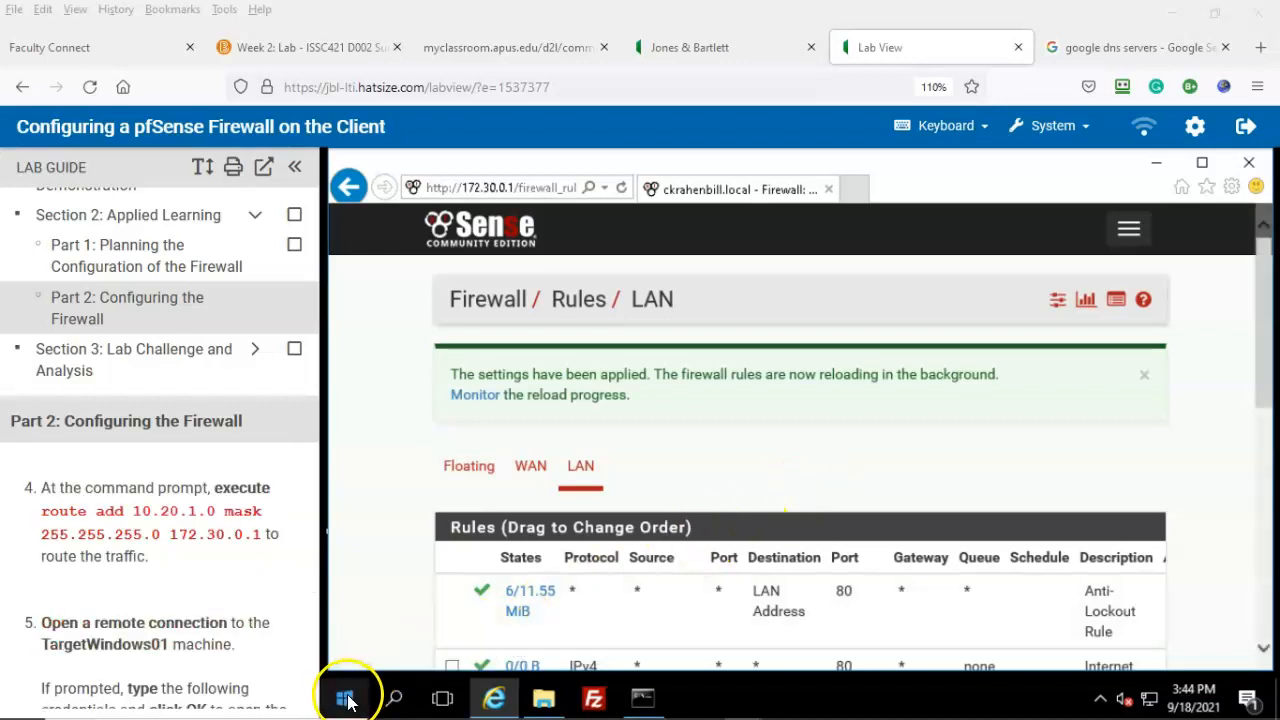
# Step: In an administrator Command Prompt, run 'route add 10.20.1.0 mask 255.255.255.0 172.30.0.1', then close it
pyautogui.click(346, 700)
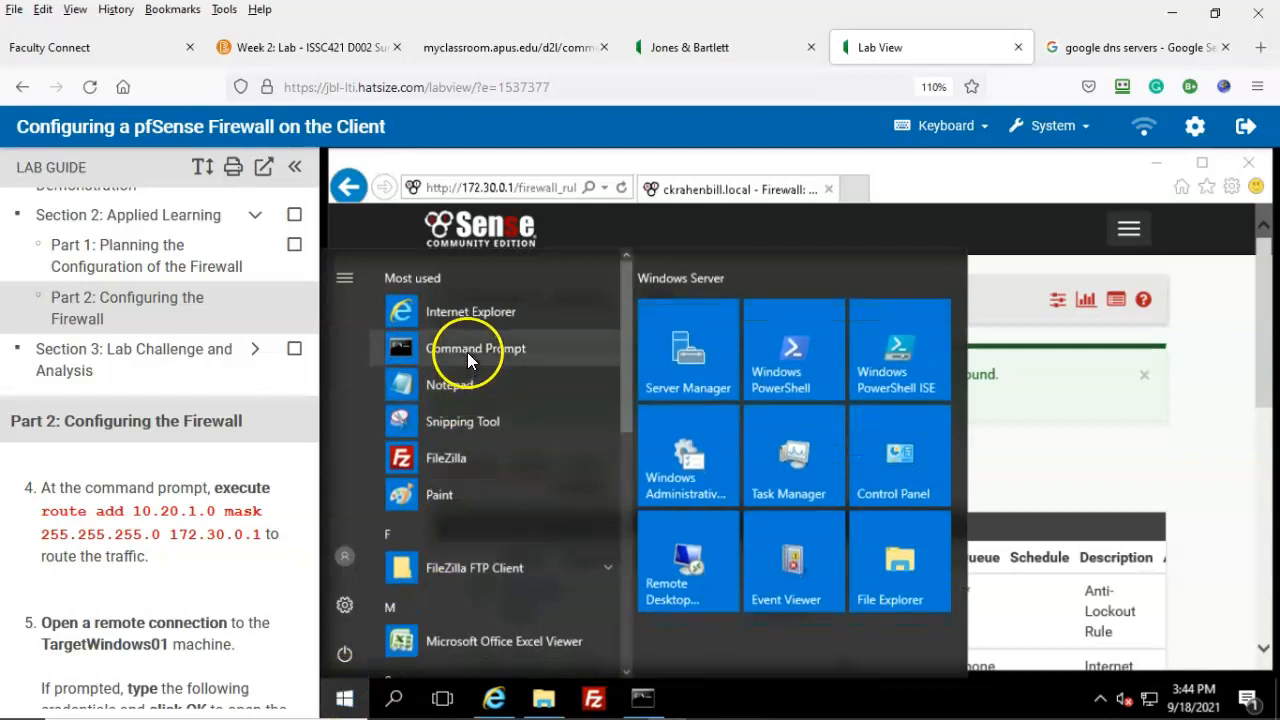
pyautogui.click(466, 349)
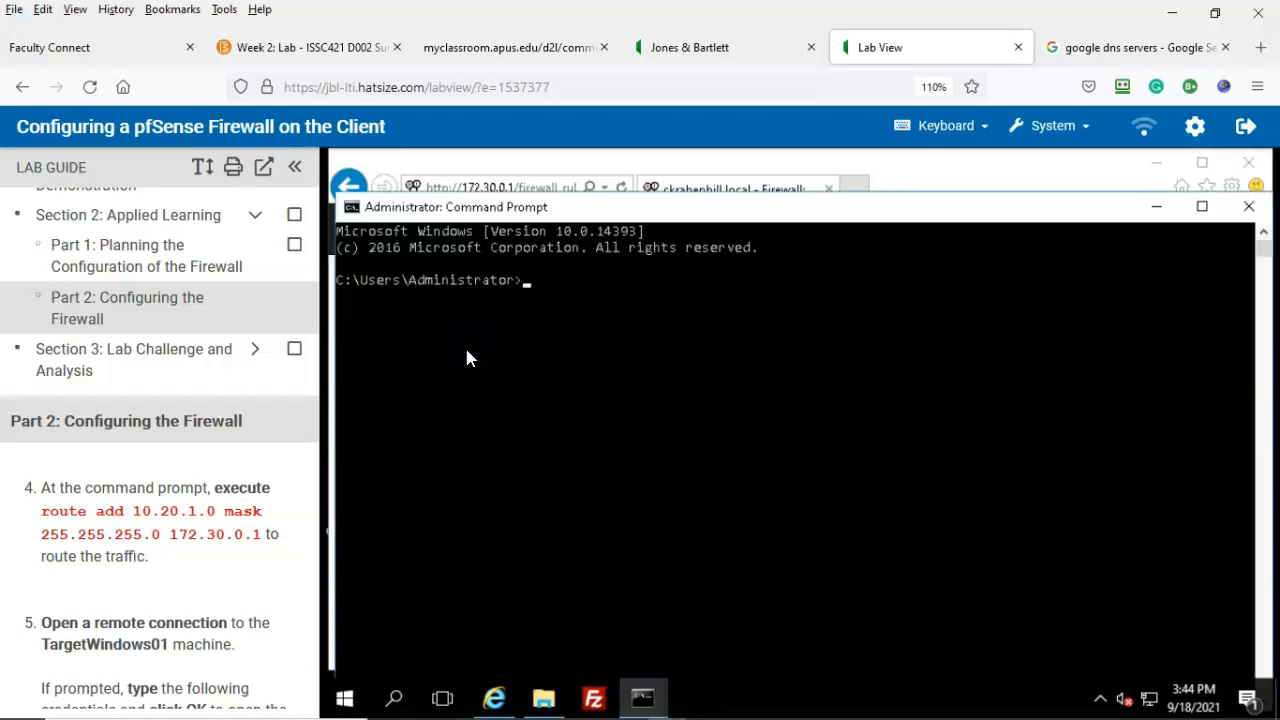
pyautogui.click(527, 290)
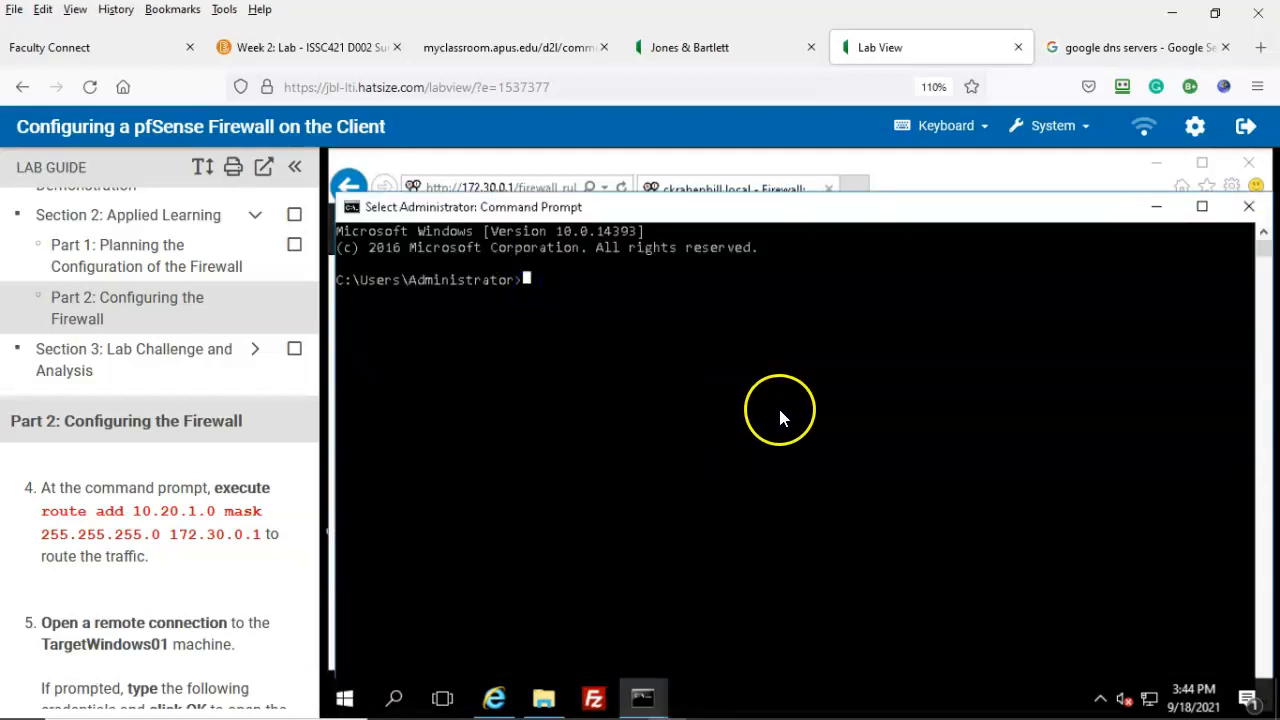
pyautogui.write('route')
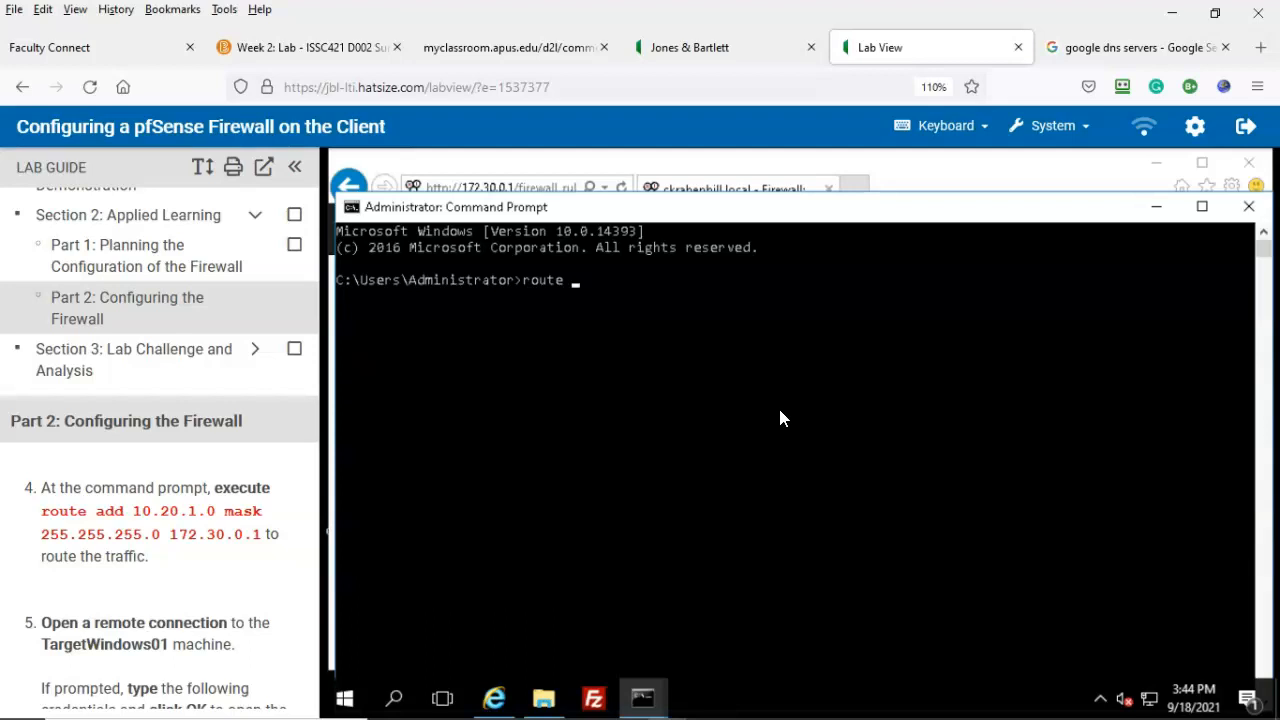
pyautogui.write(' add 10.20.1.0 mask ')
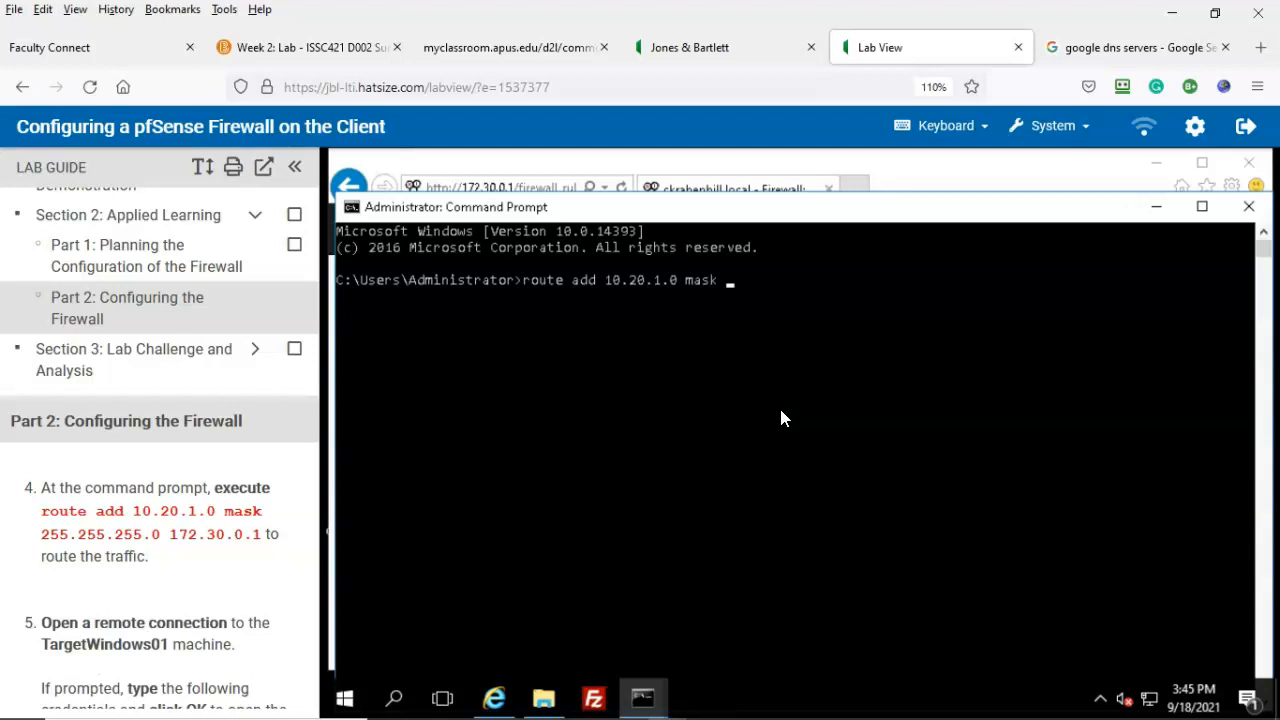
pyautogui.write('255.255.255.0 172.30.0.1')
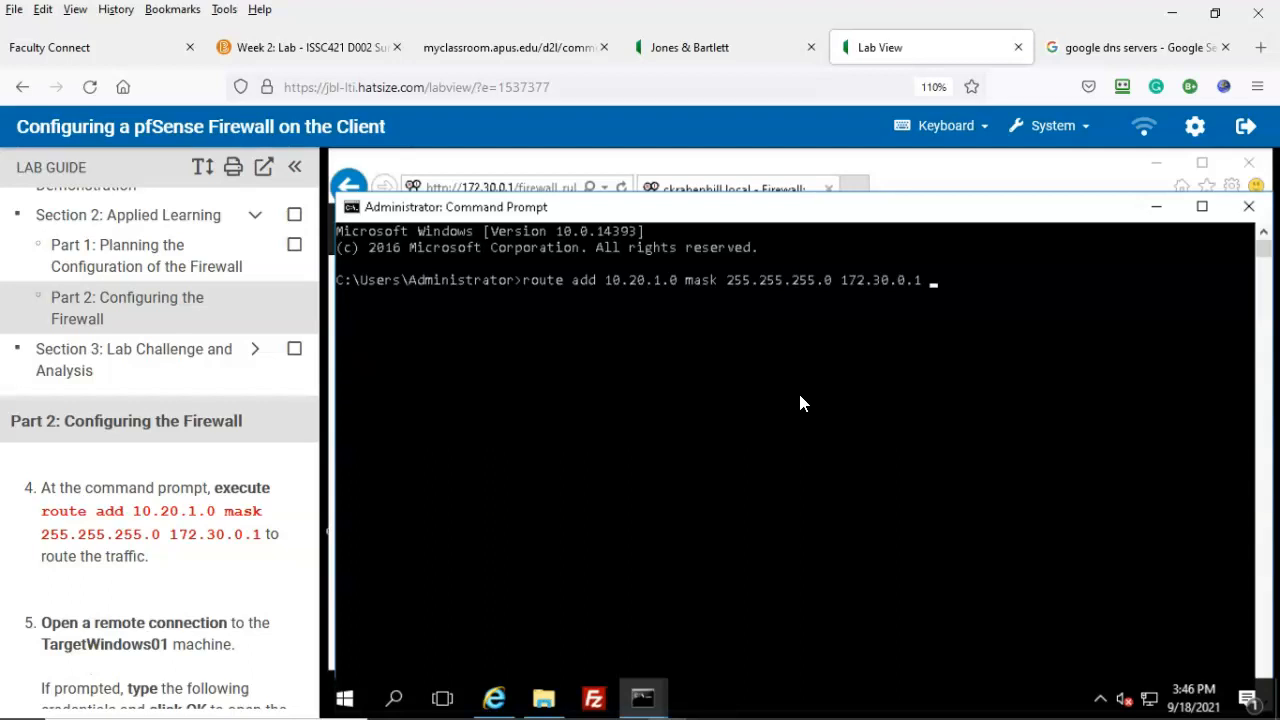
pyautogui.click(936, 284)
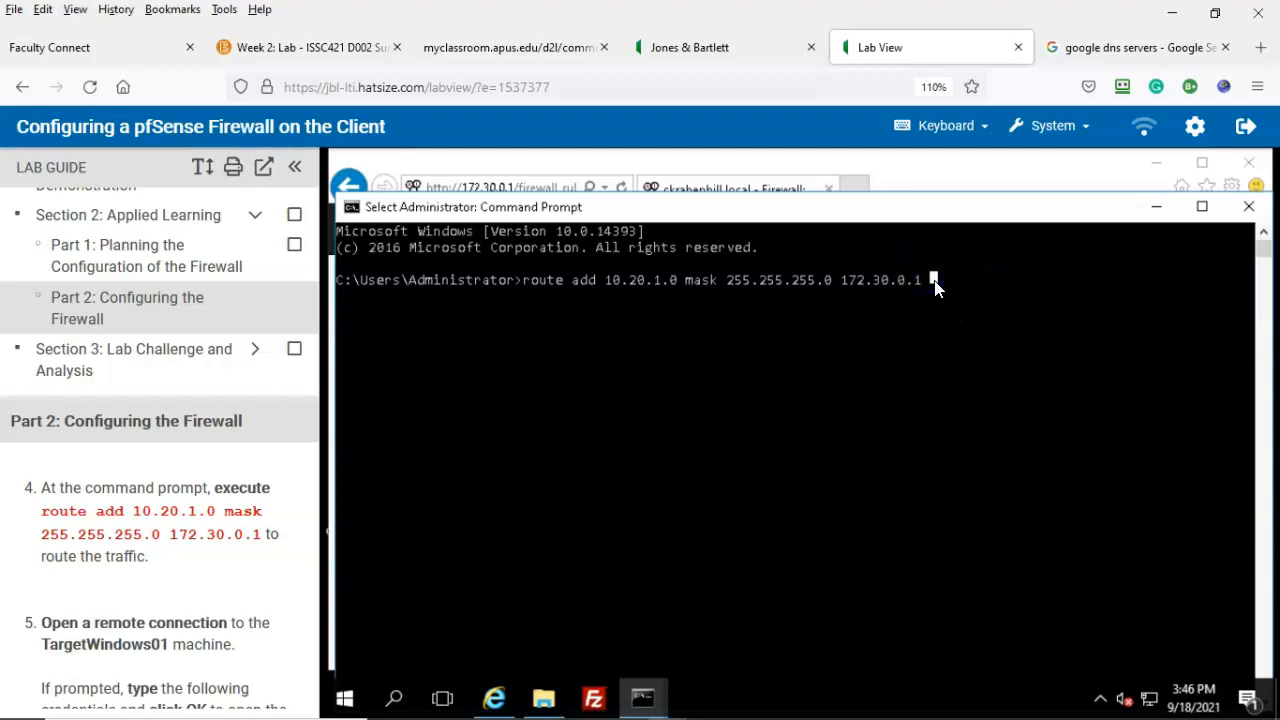
pyautogui.click(931, 280)
pyautogui.press('Return')
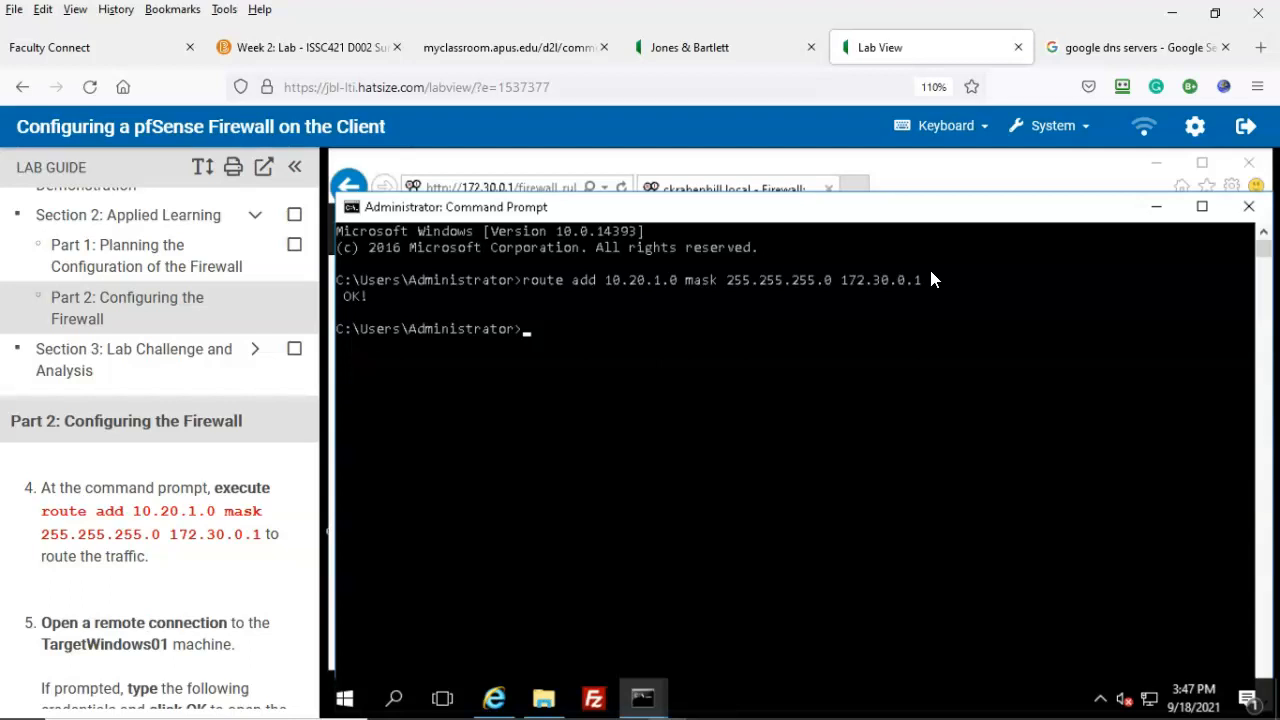
pyautogui.click(23, 690)
pyautogui.scroll(-2, 192, 575)
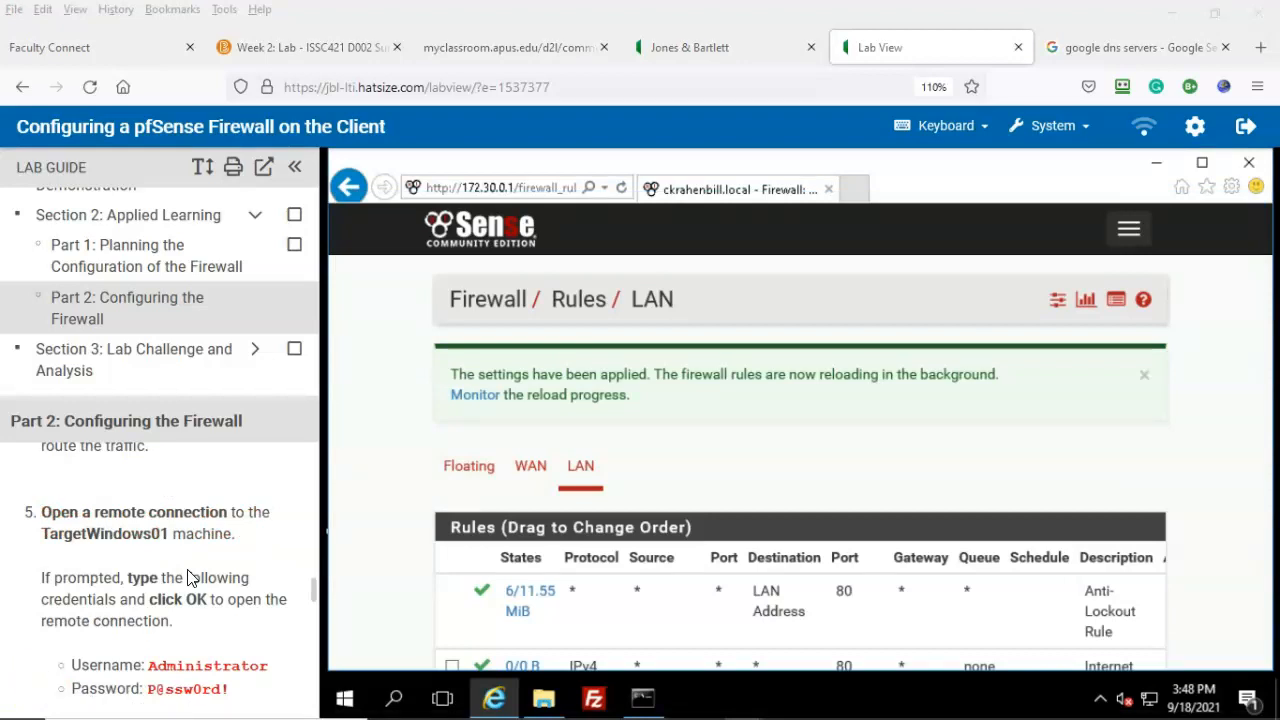
# Step: Attempt the TargetWindows01 remote desktop connection, dismiss its failure error, and reopen pfSense web admin
pyautogui.click(243, 540)
pyautogui.scroll(-2, 243, 545)
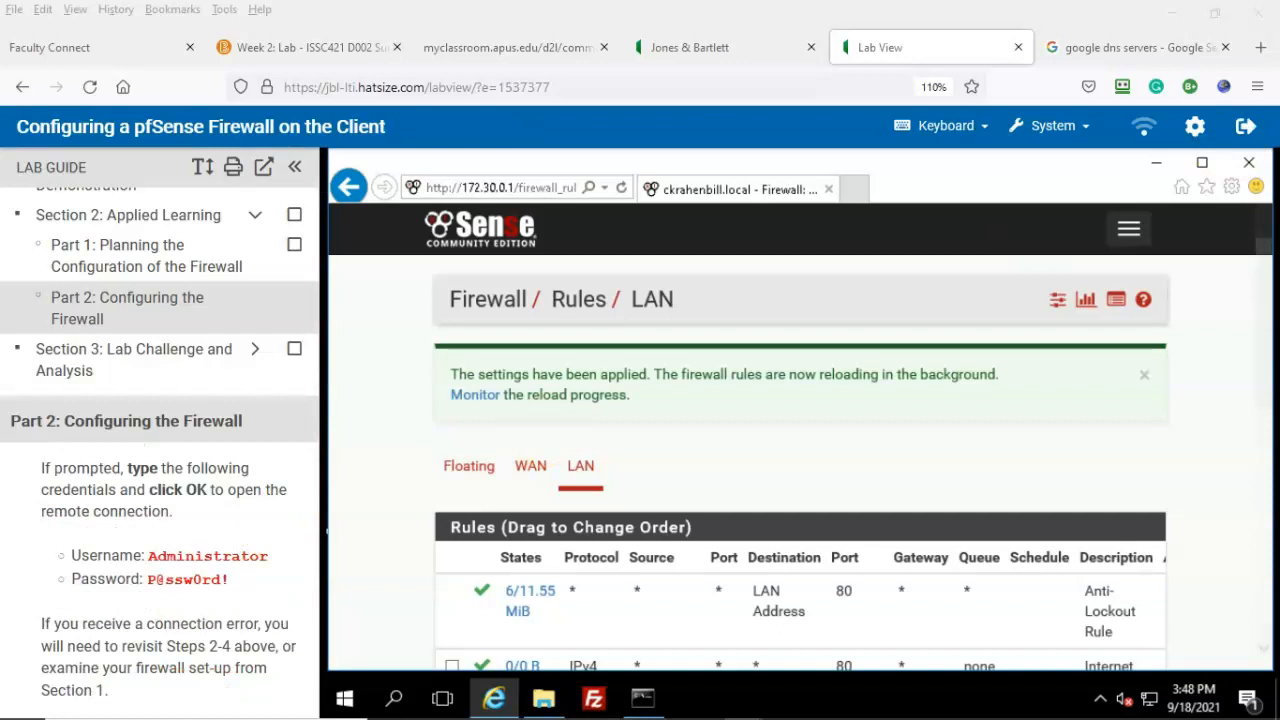
pyautogui.click(1156, 168)
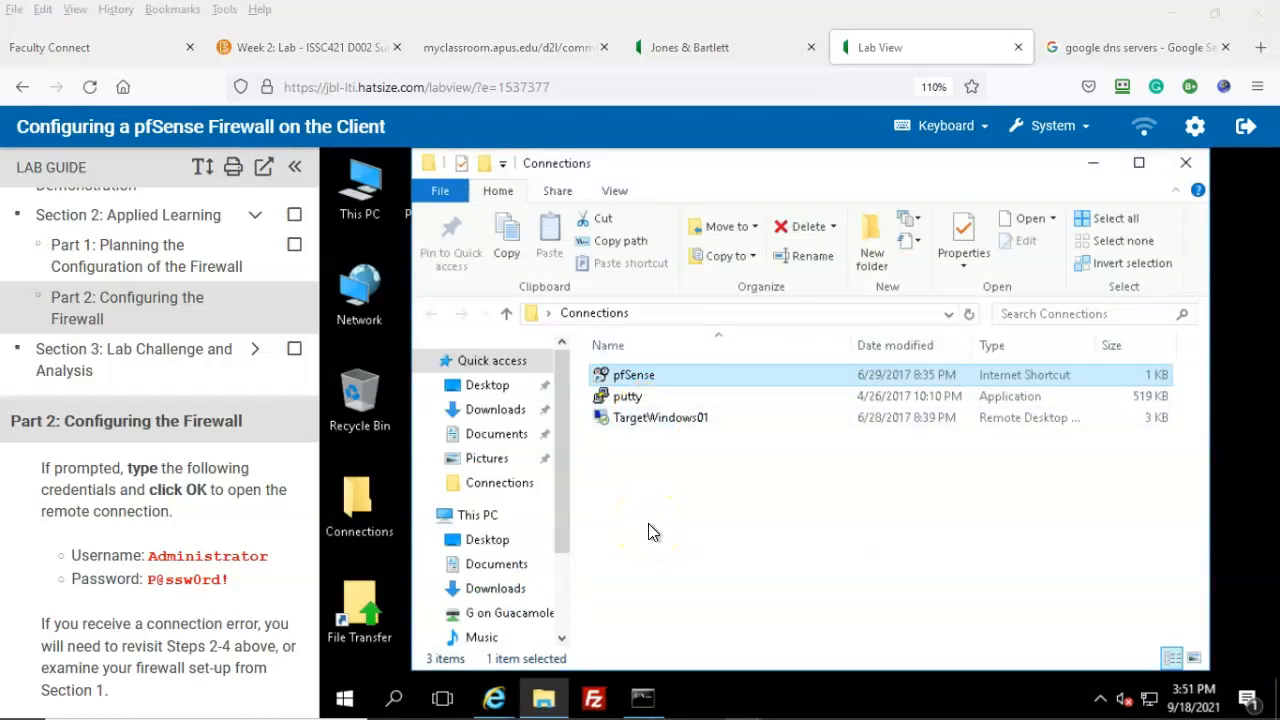
pyautogui.click(663, 424)
pyautogui.doubleClick(663, 424)
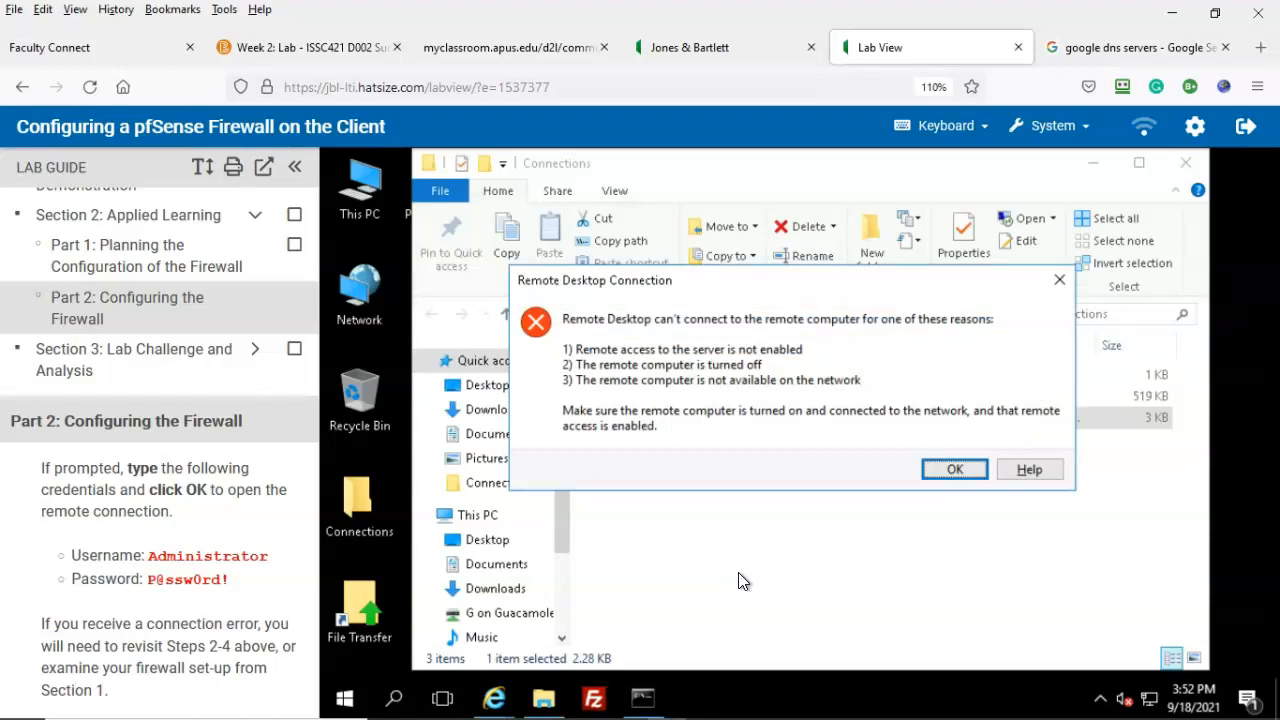
pyautogui.click(952, 470)
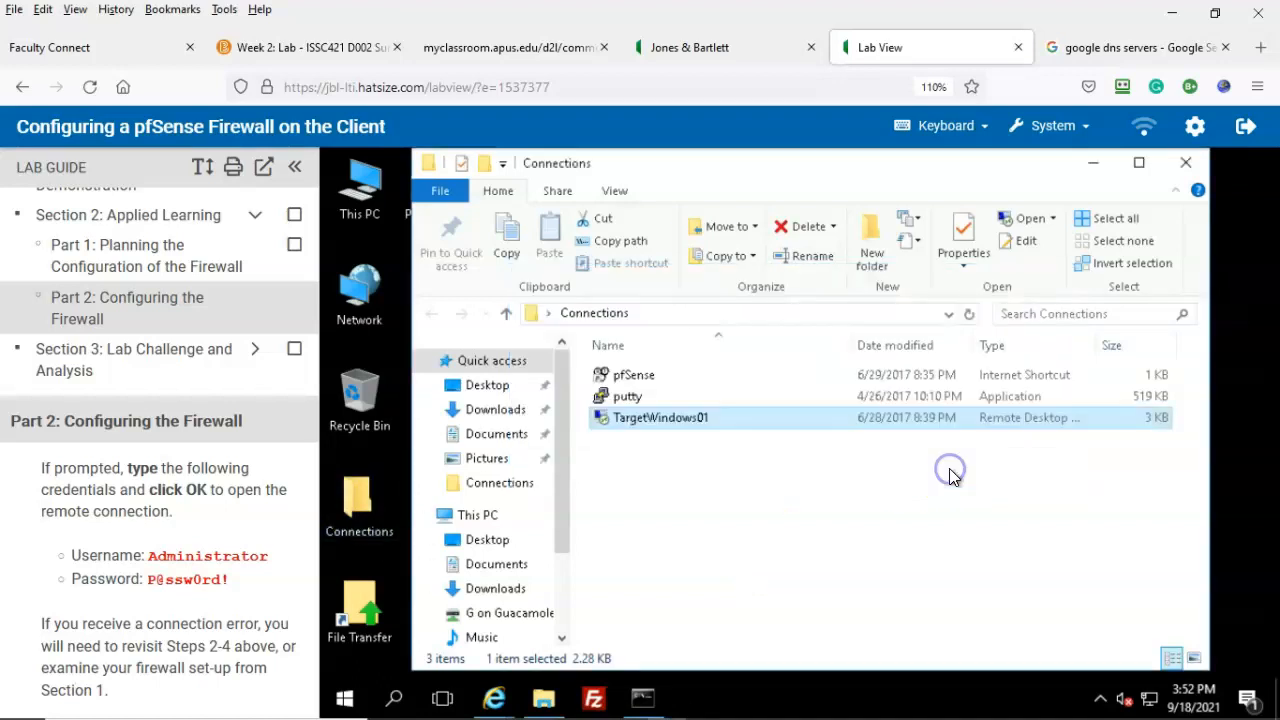
pyautogui.doubleClick(630, 375)
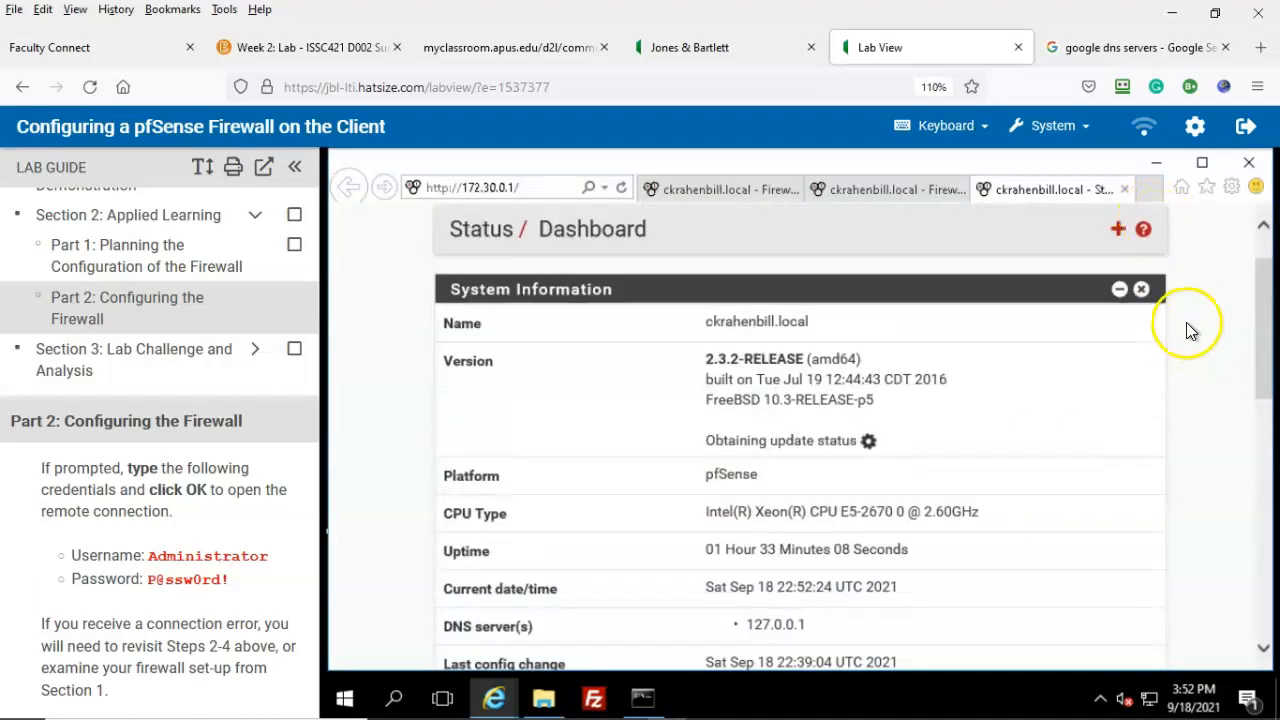
# Step: Navigate to the Firewall / Rules / LAN page in pfSense
pyautogui.click(1128, 230)
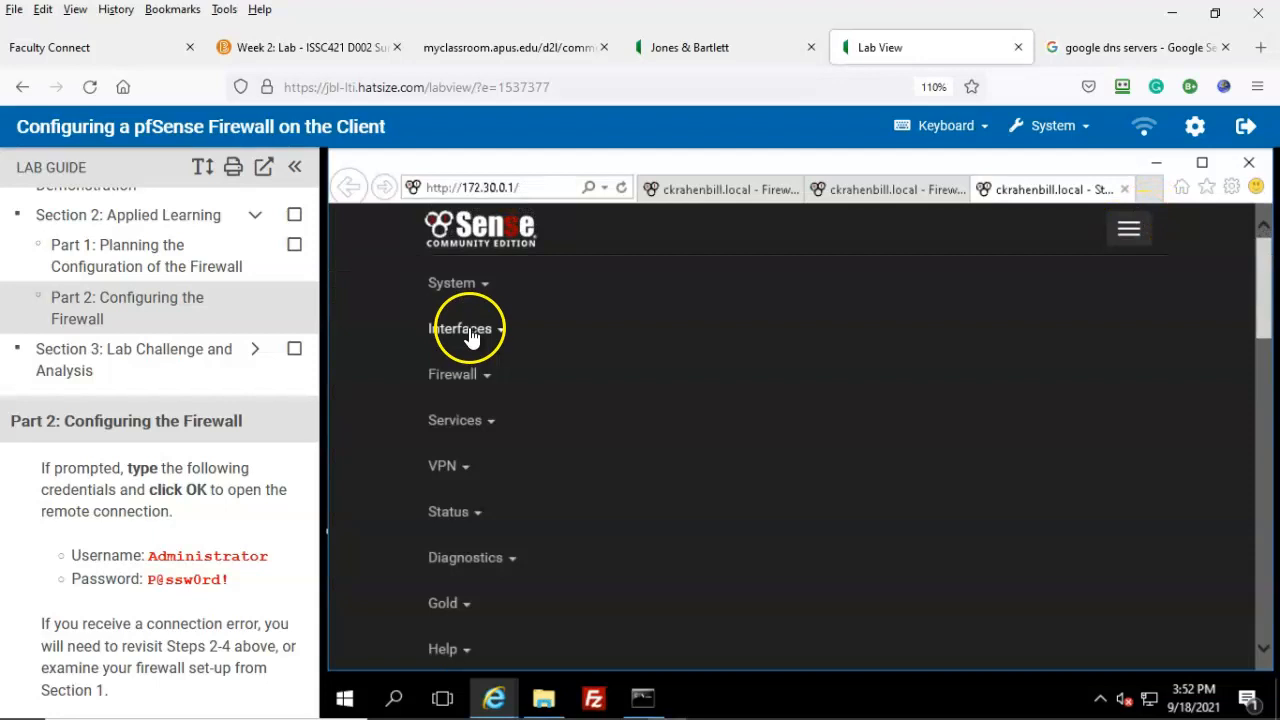
pyautogui.click(462, 378)
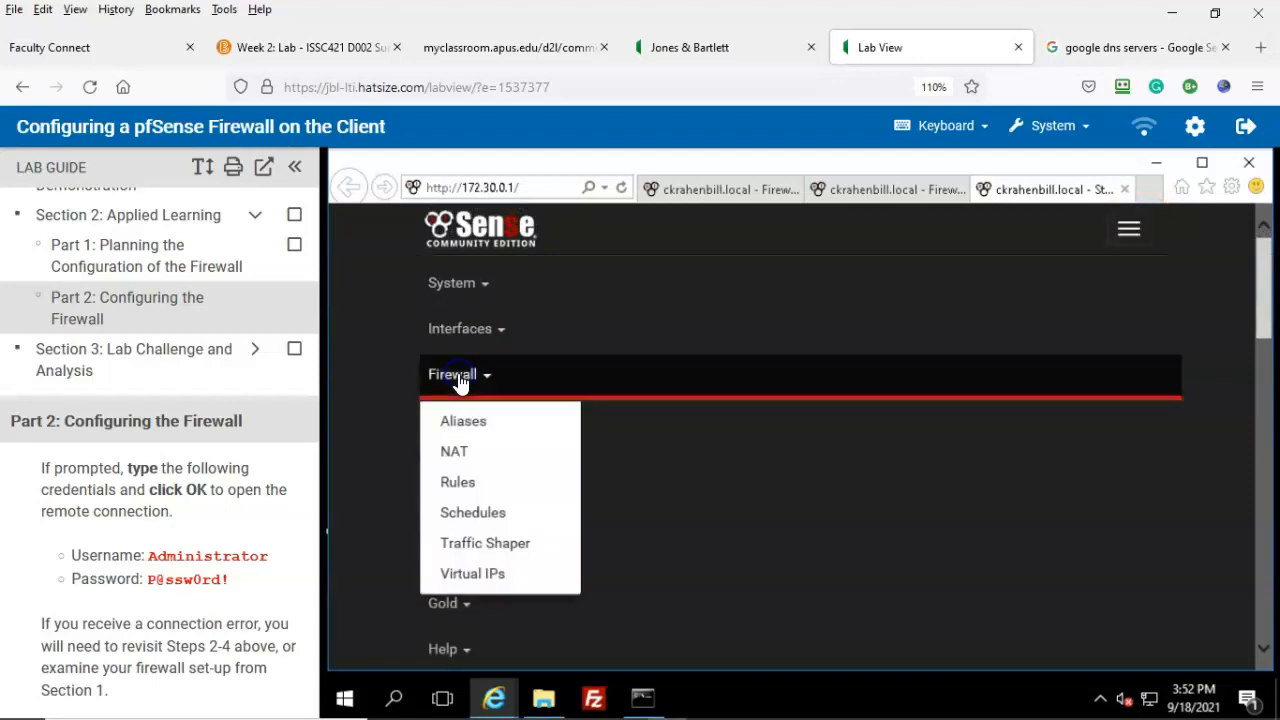
pyautogui.click(457, 483)
pyautogui.click(581, 370)
pyautogui.scroll(-5, 972, 494)
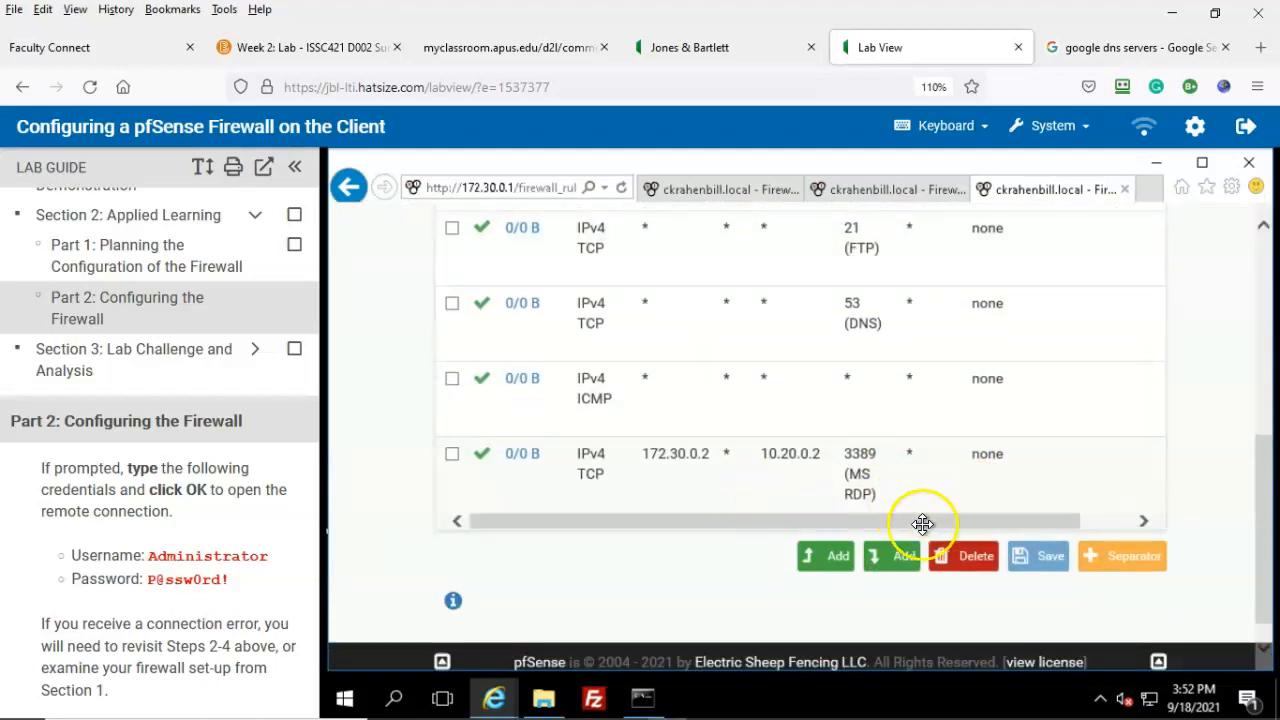
# Step: Open the MS RDP rule for editing and view the lab topology showing TargetWindows01 at 10.20.1.2
pyautogui.moveTo(943, 520); pyautogui.dragTo(1109, 514)
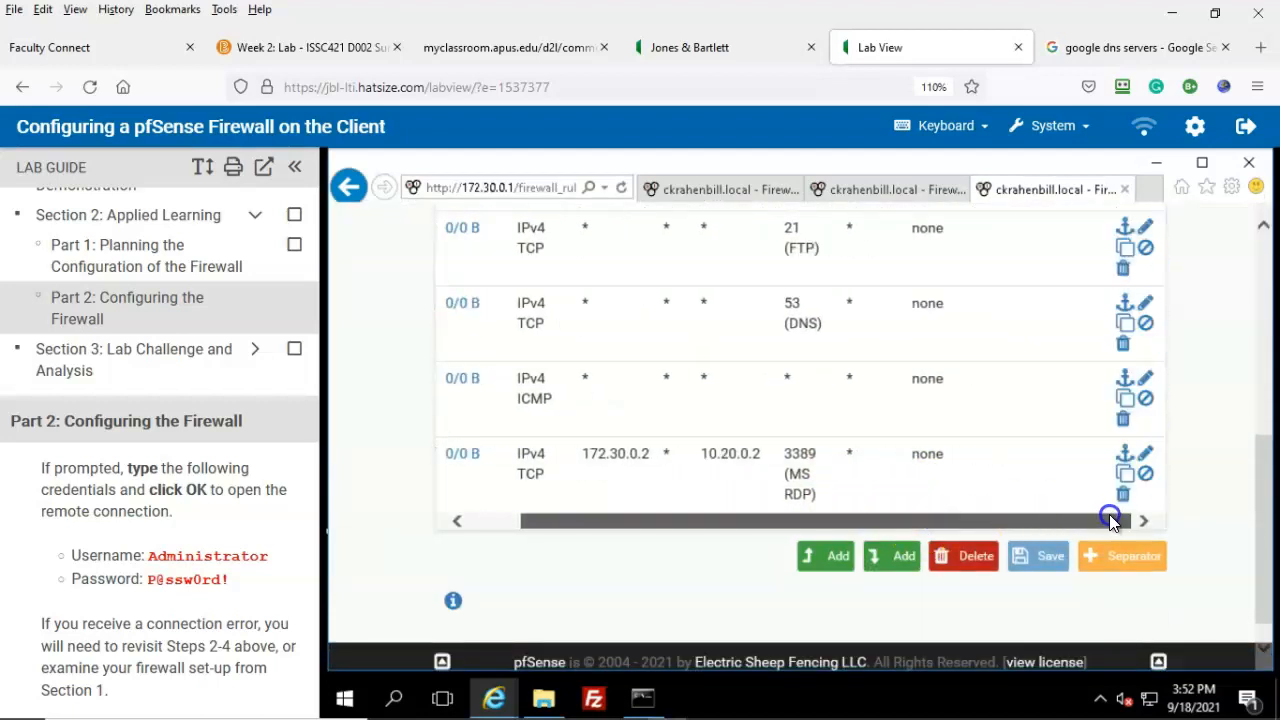
pyautogui.click(1146, 462)
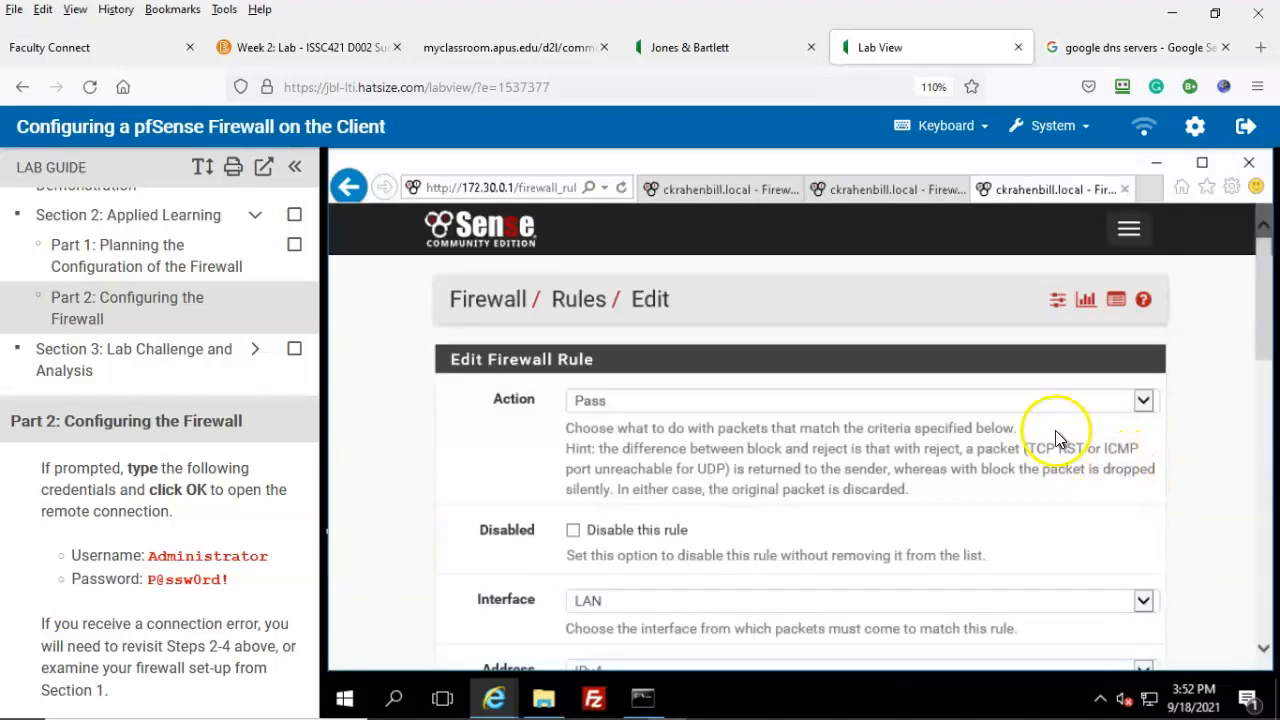
pyautogui.scroll(-5, 1057, 437)
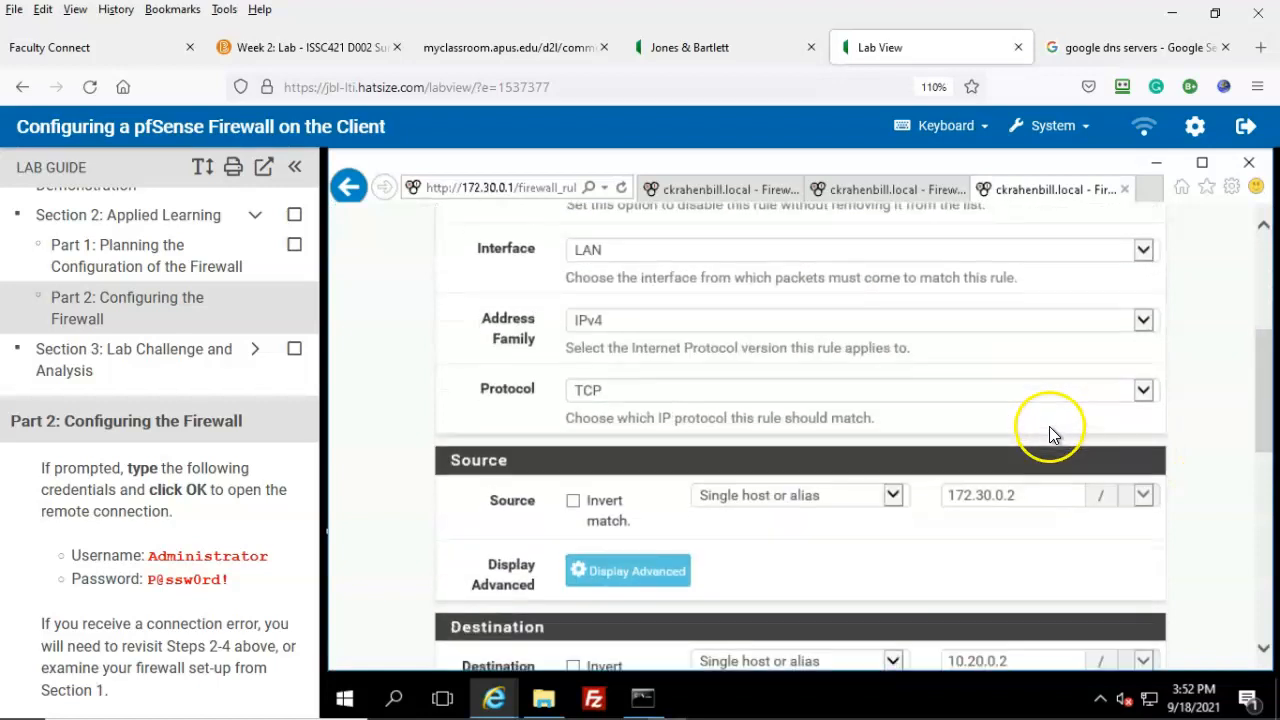
pyautogui.scroll(-1, 1049, 426)
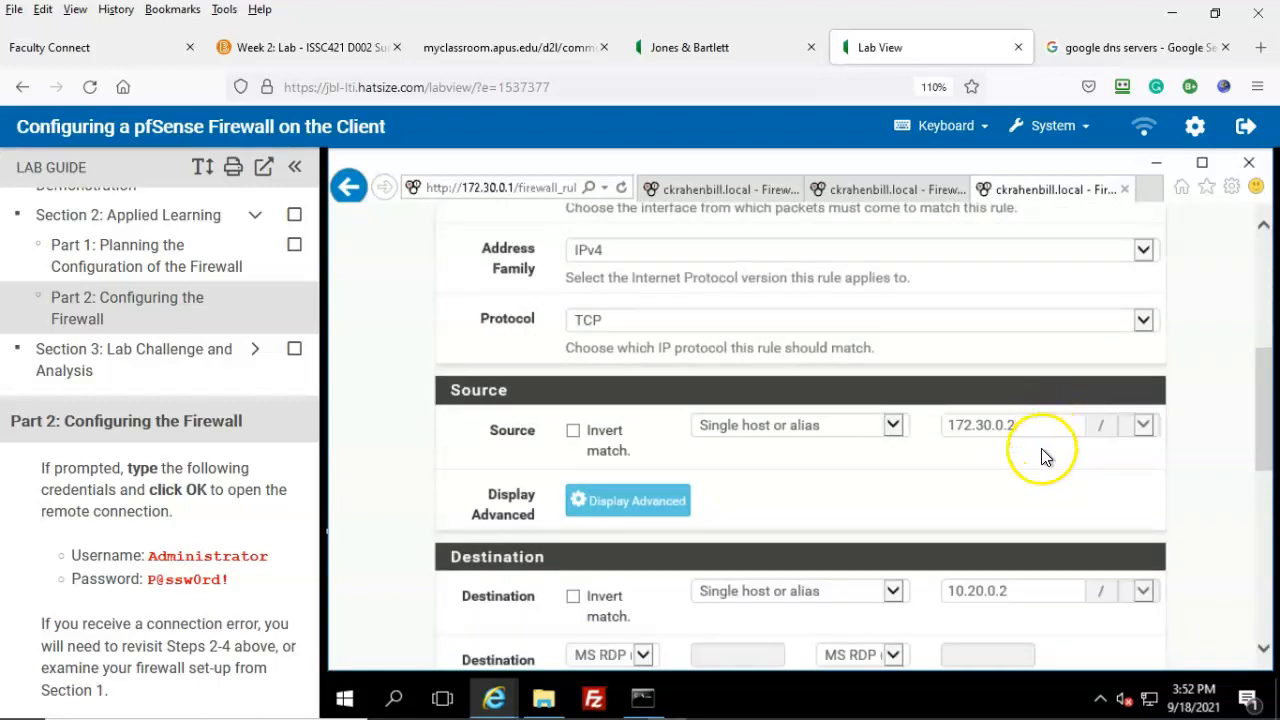
pyautogui.click(704, 50)
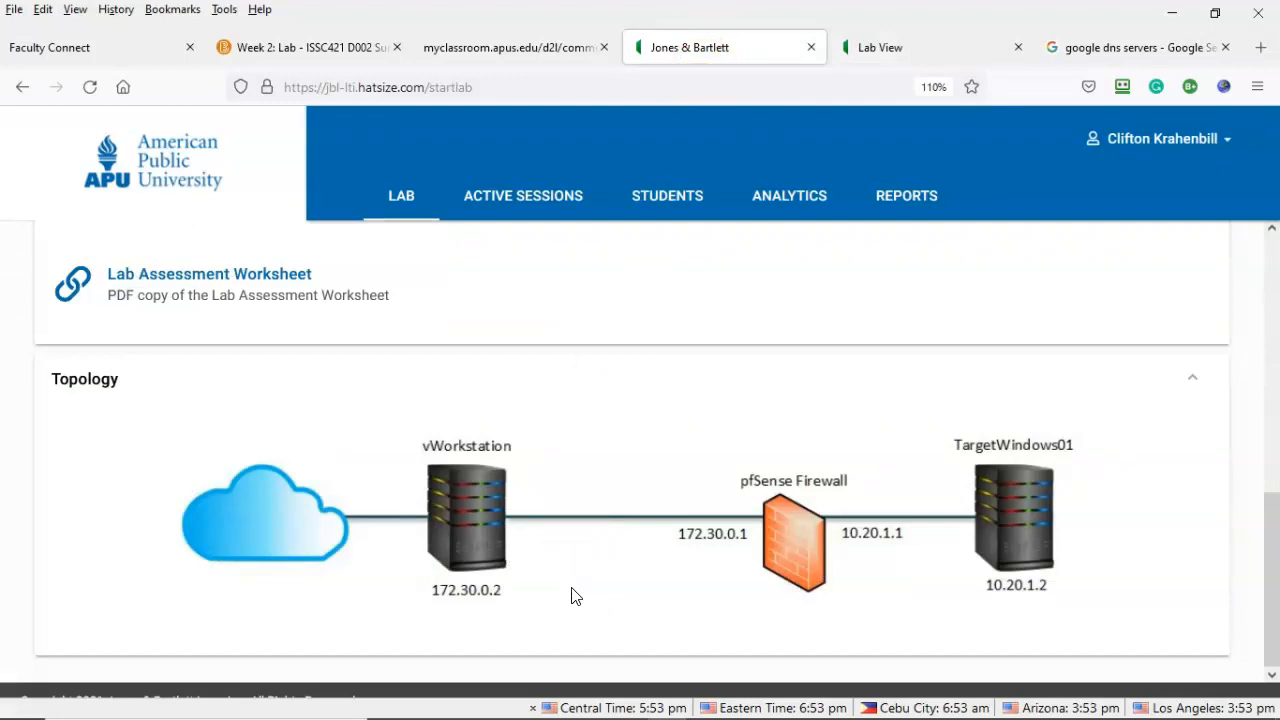
# Step: Change the RDP rule's destination address from 10.20.0.2 to 10.20.1.2
pyautogui.click(915, 45)
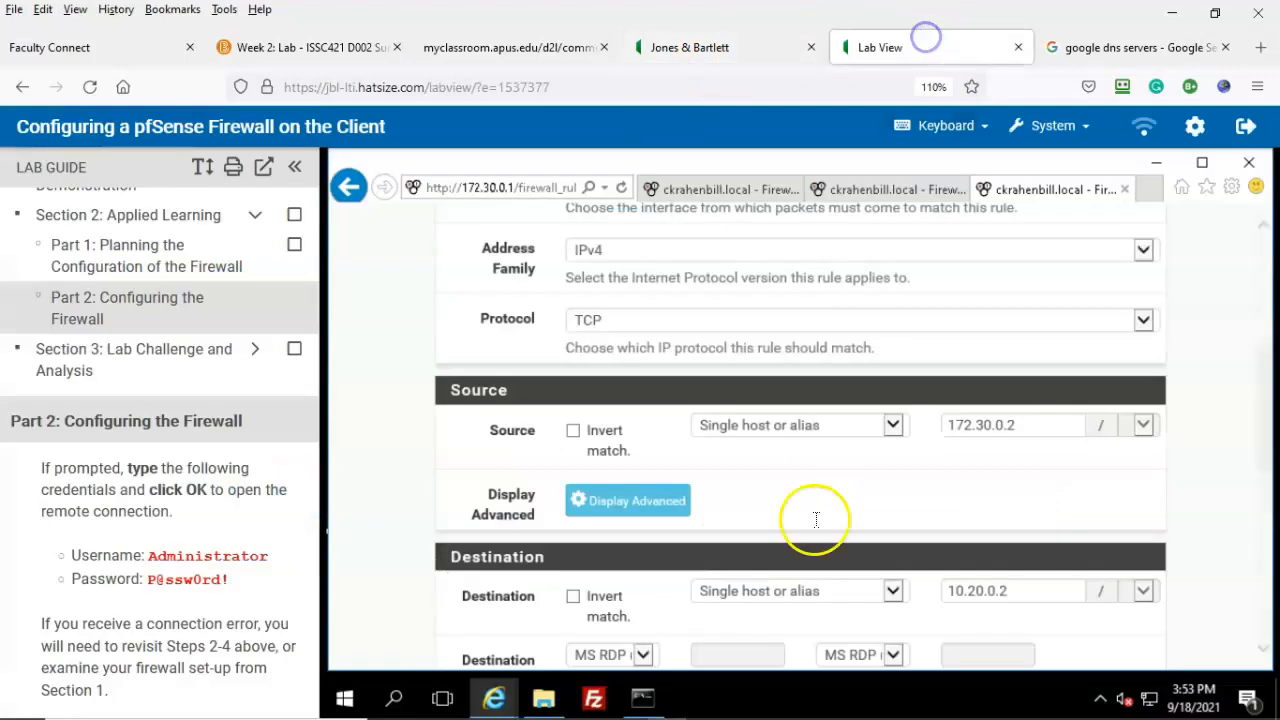
pyautogui.scroll(-1, 815, 519)
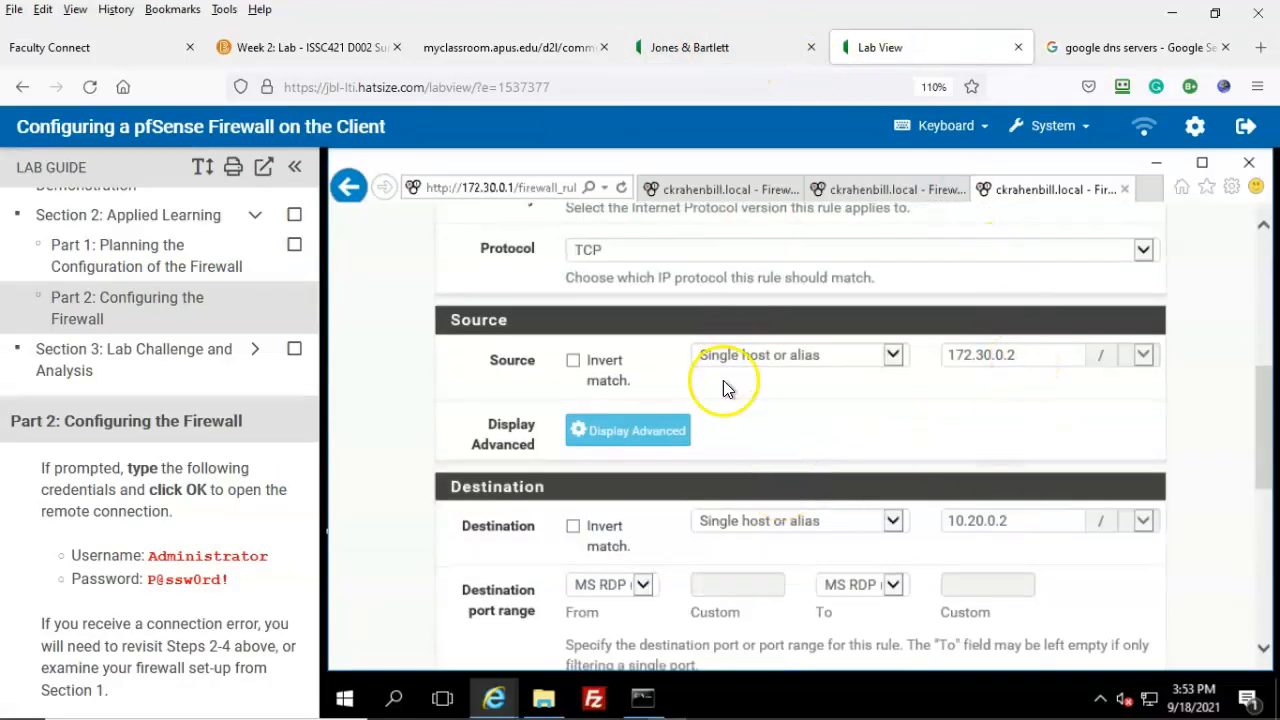
pyautogui.click(1034, 518)
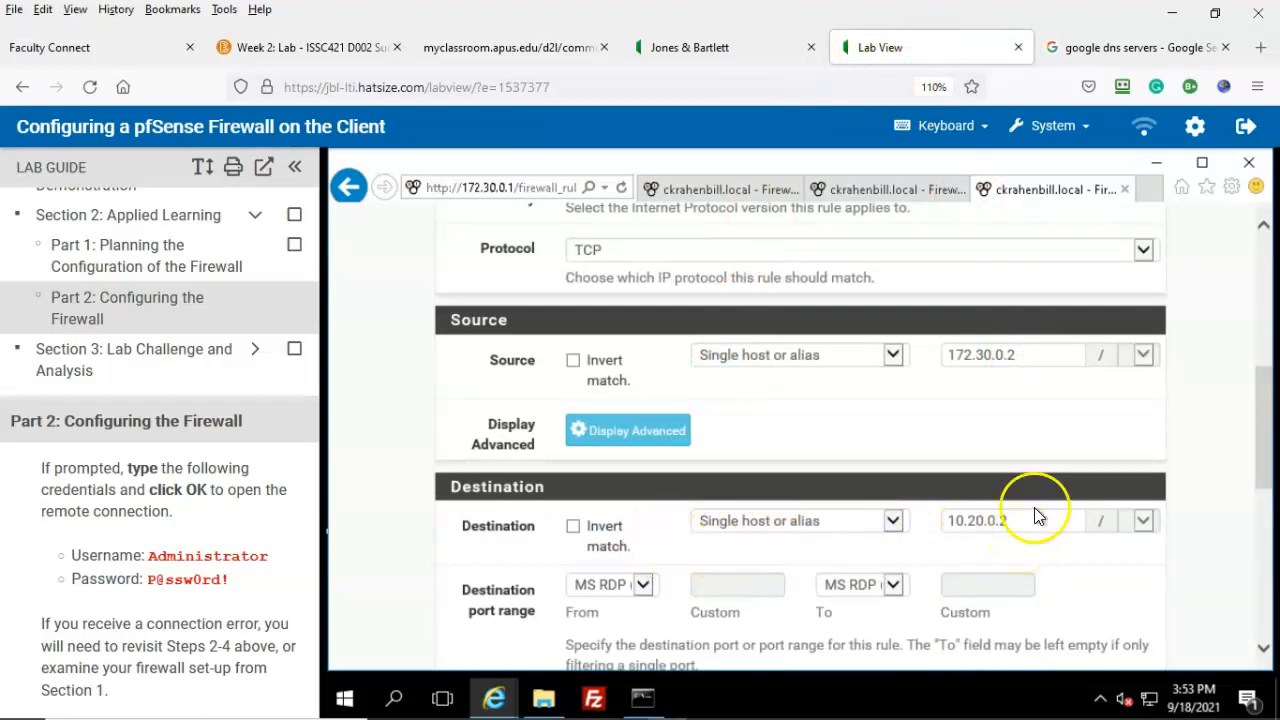
pyautogui.click(706, 48)
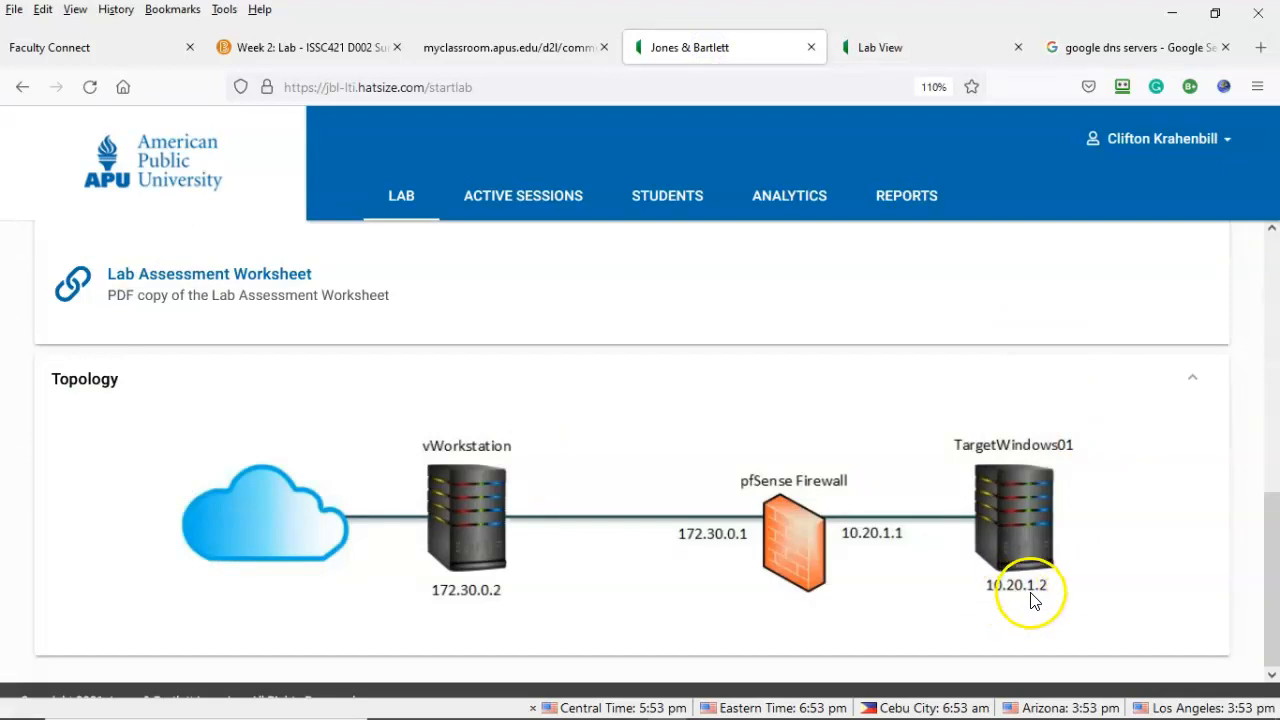
pyautogui.click(910, 48)
pyautogui.click(991, 522)
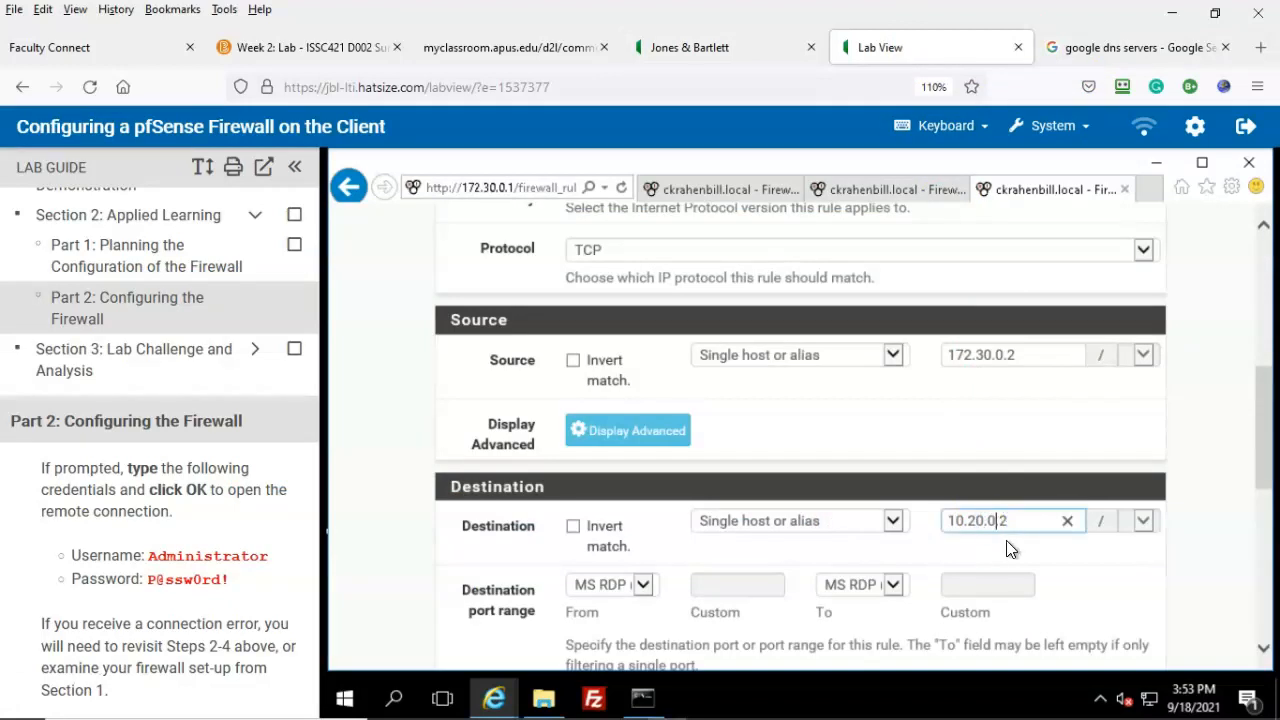
pyautogui.press('BackSpace')
pyautogui.write('1')
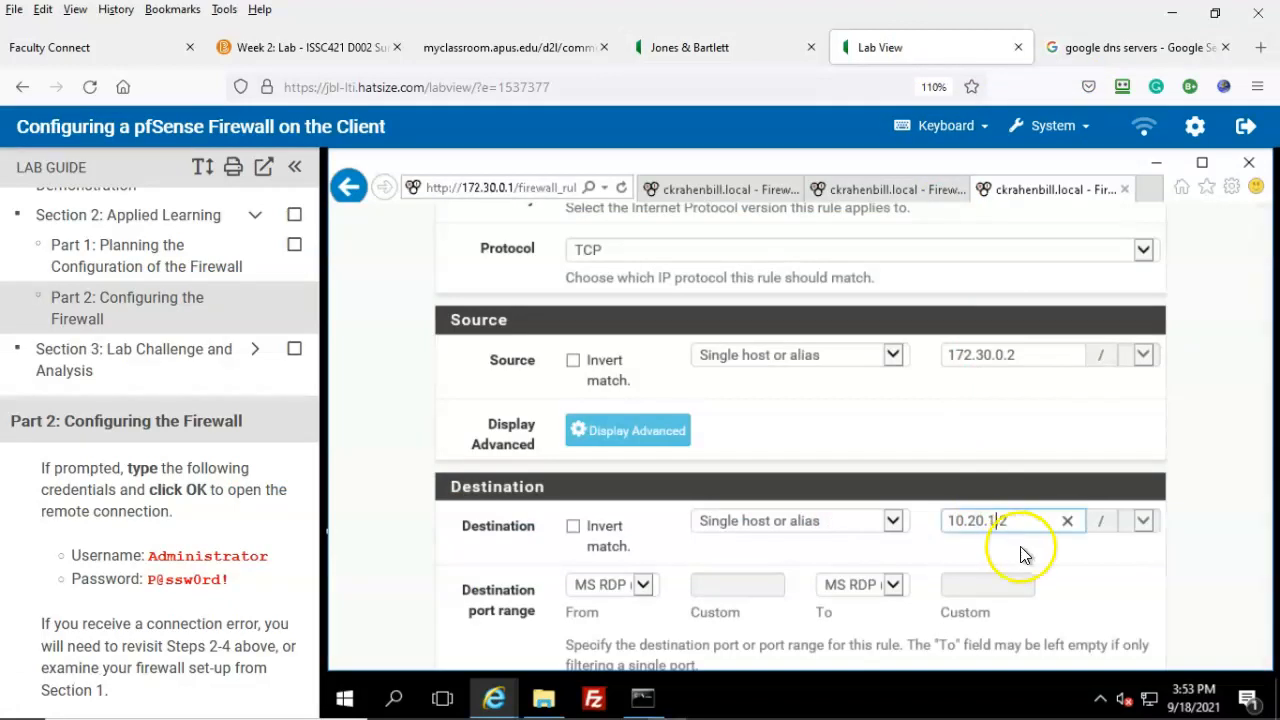
pyautogui.click(1207, 492)
# Step: Save the corrected rule, apply the firewall changes, and close the browser window
pyautogui.scroll(-5, 1200, 534)
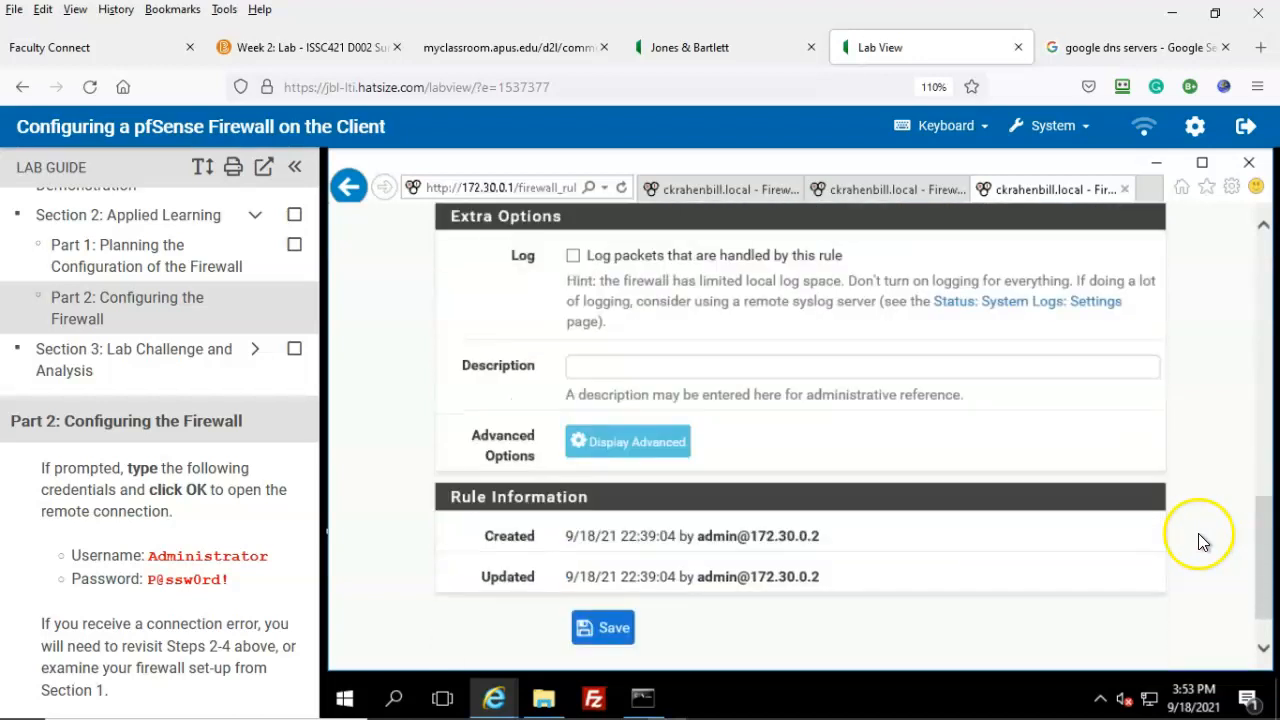
pyautogui.click(602, 630)
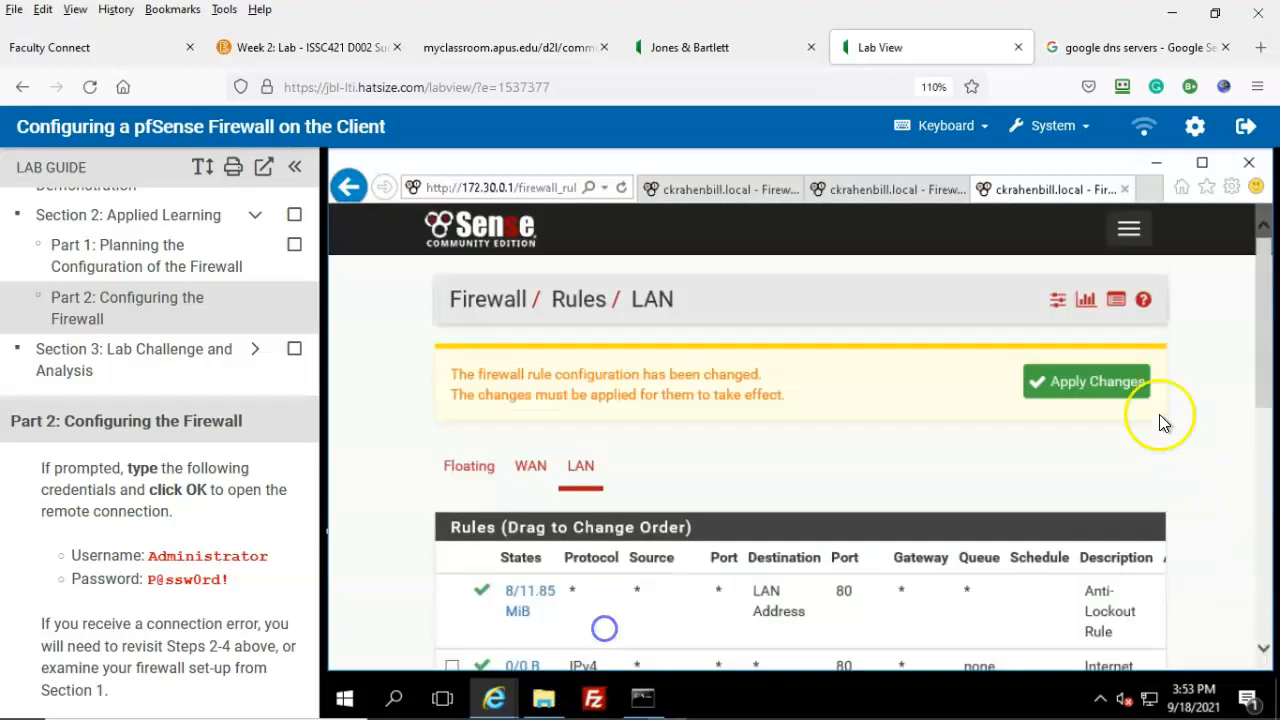
pyautogui.click(1093, 383)
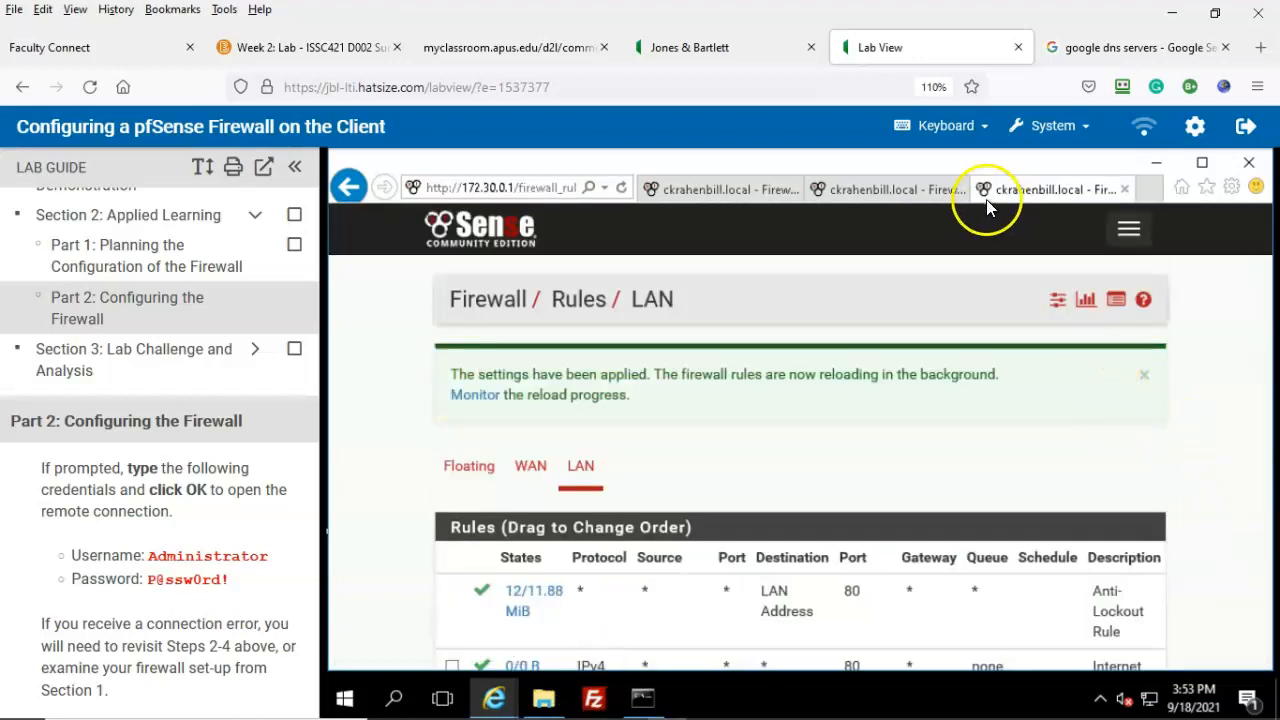
pyautogui.click(1249, 162)
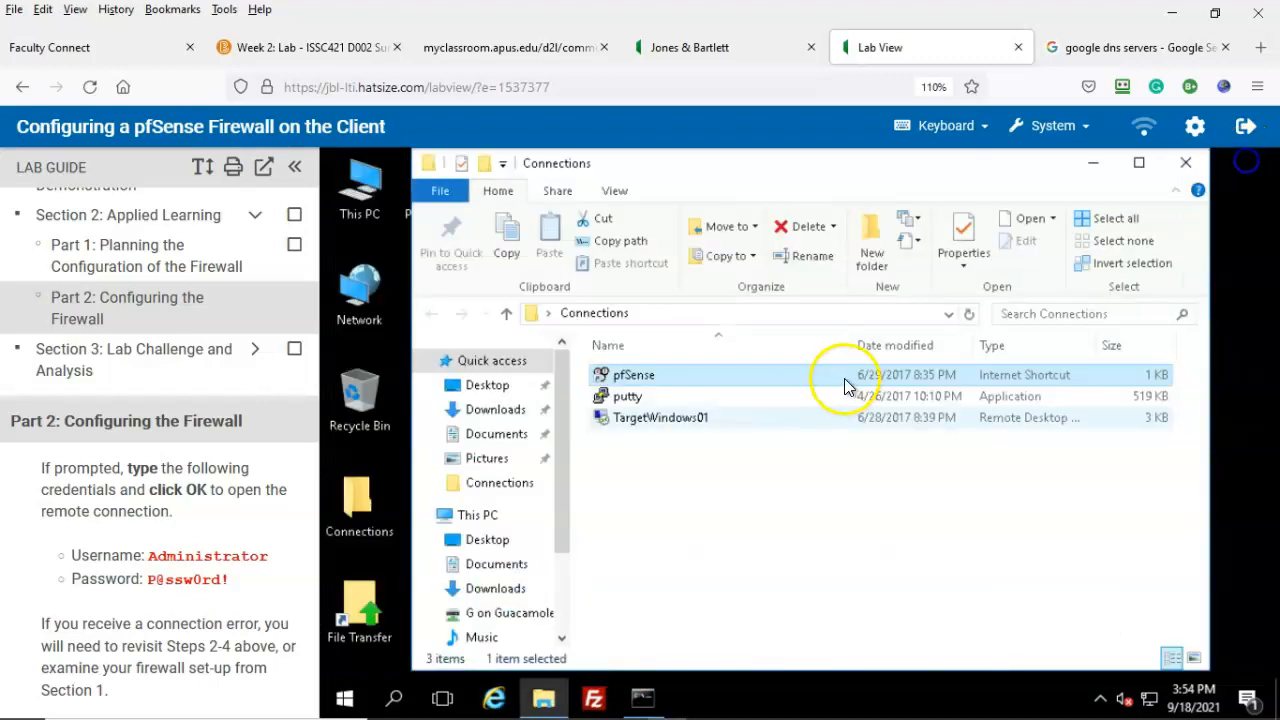
# Step: Connect to TargetWindows01 via the Connections shortcut, entering the Administrator password
pyautogui.doubleClick(648, 427)
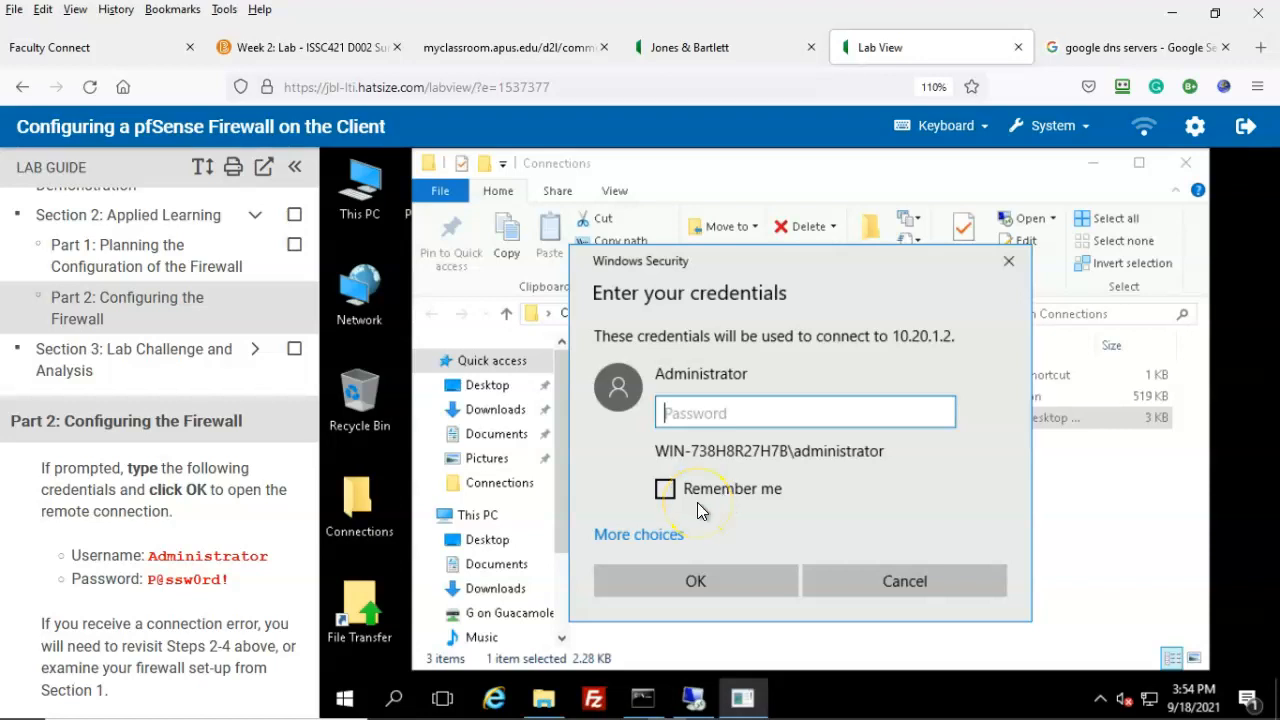
pyautogui.write('P@')
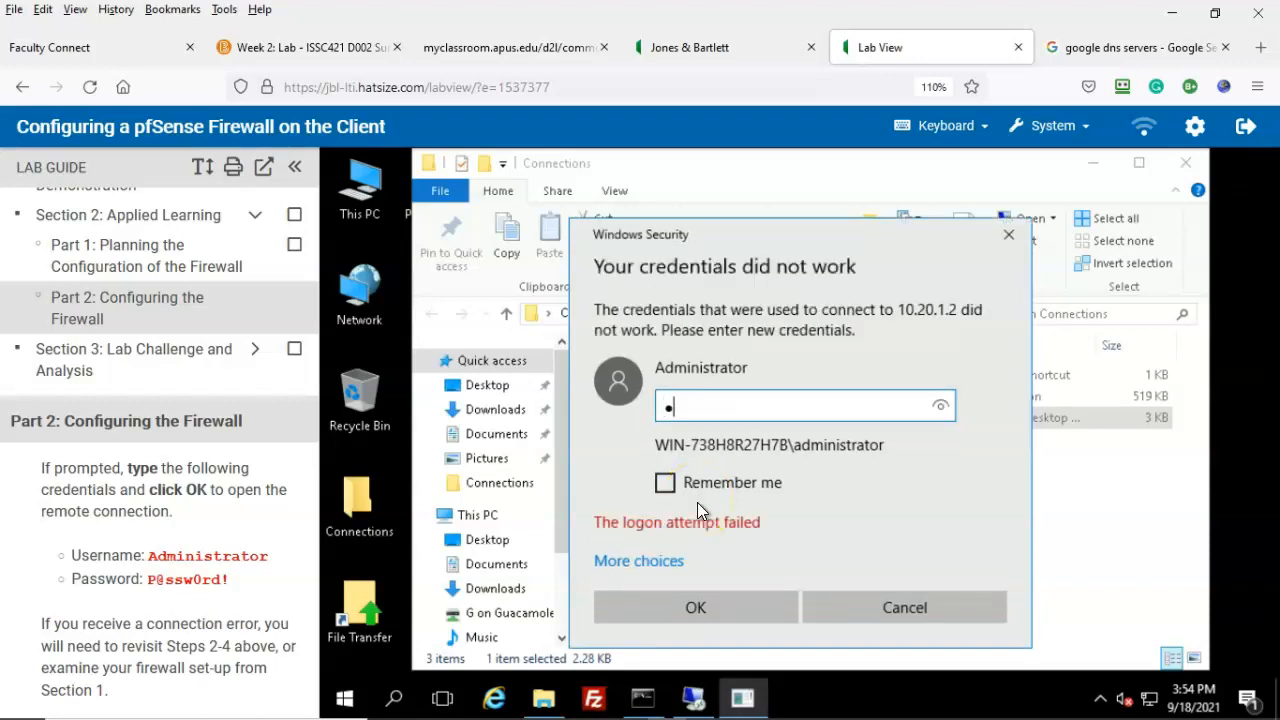
pyautogui.write('ssw0rd!')
pyautogui.press('Return')
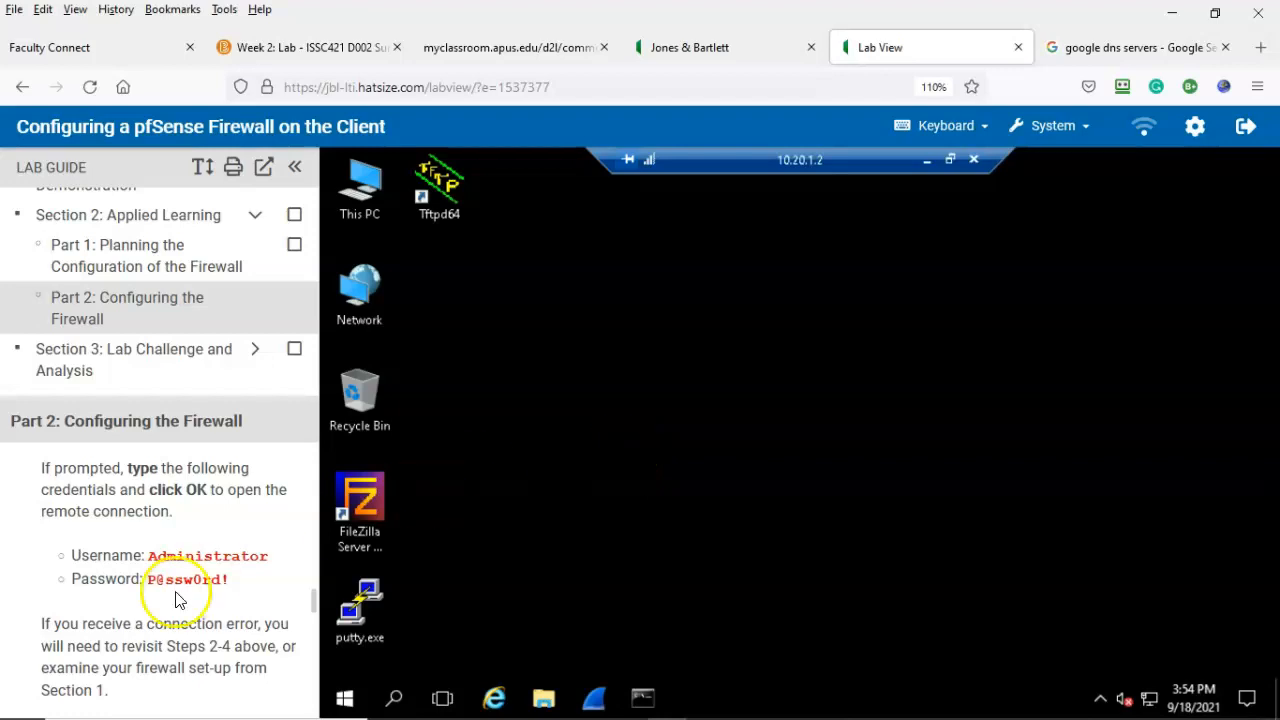
pyautogui.scroll(-3, 146, 582)
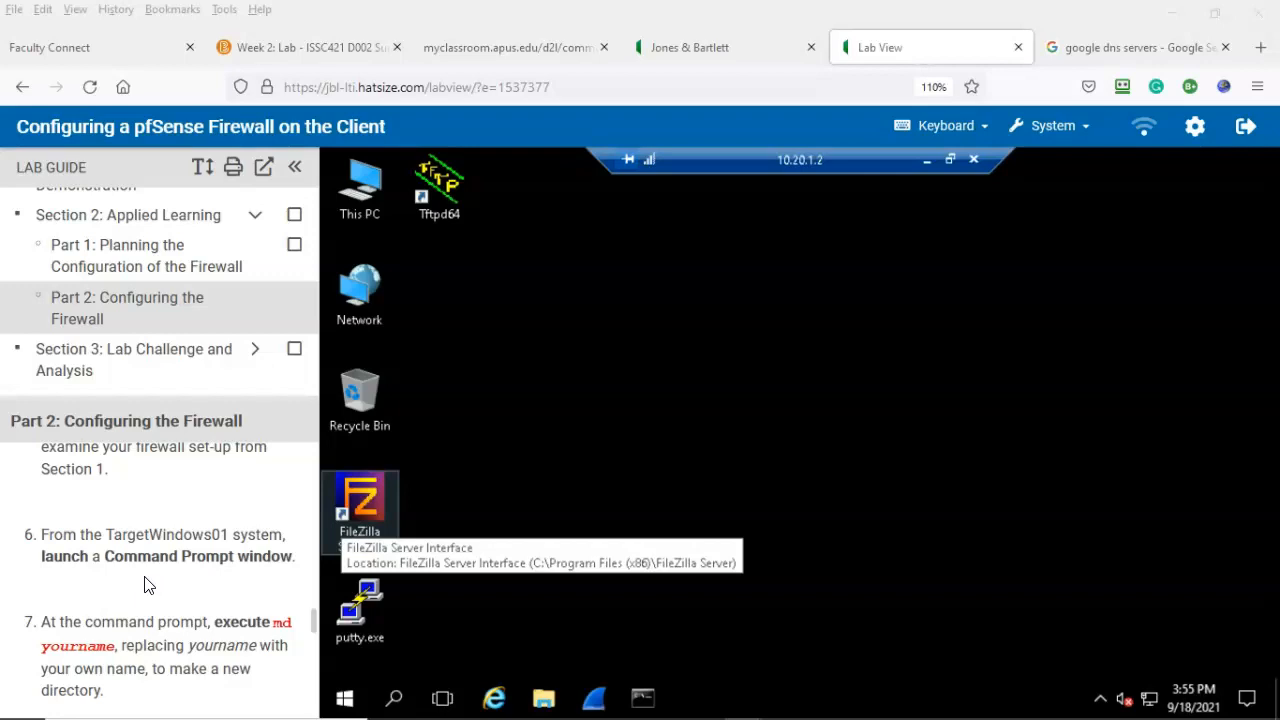
# Step: Open Command Prompt and create a directory named after the student with md
pyautogui.click(646, 703)
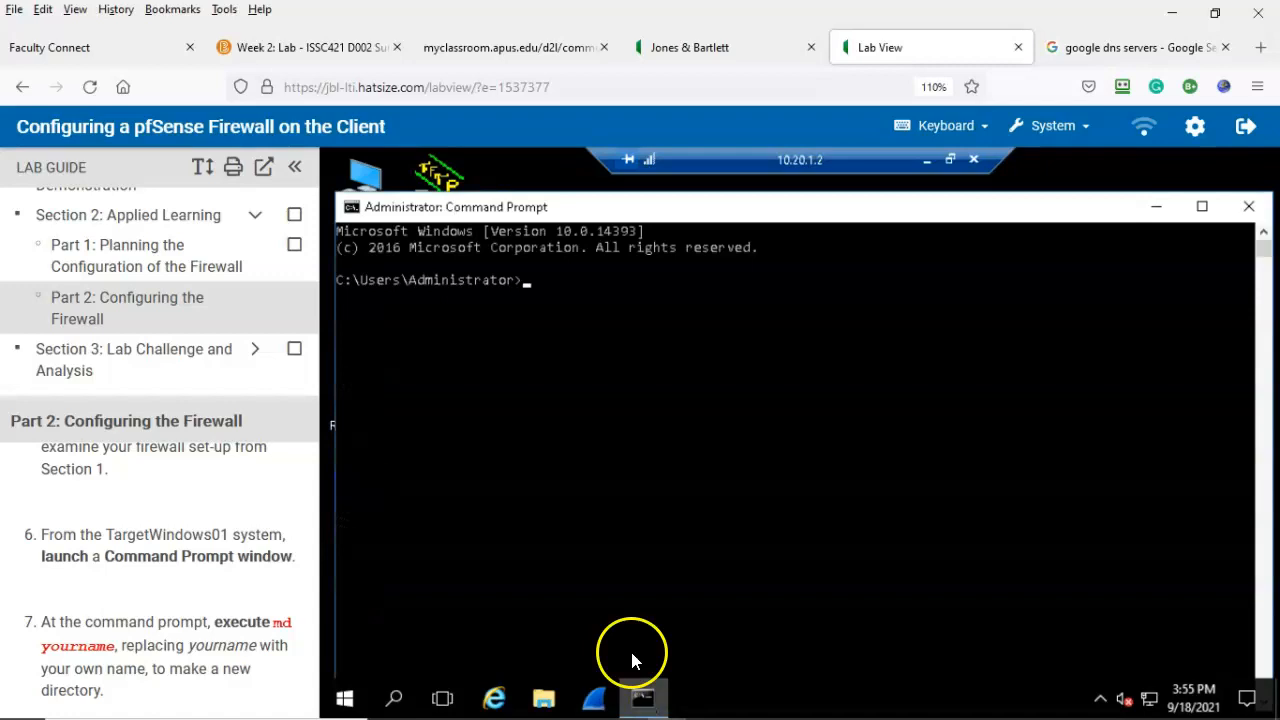
pyautogui.click(528, 285)
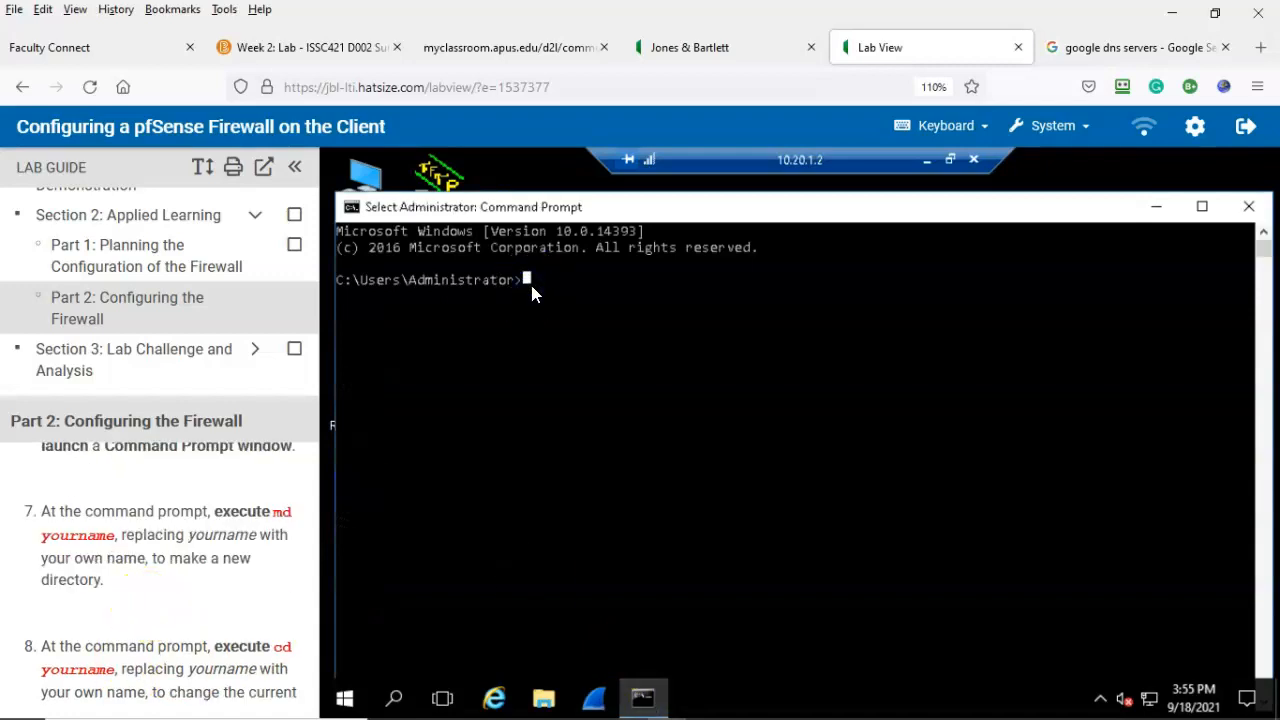
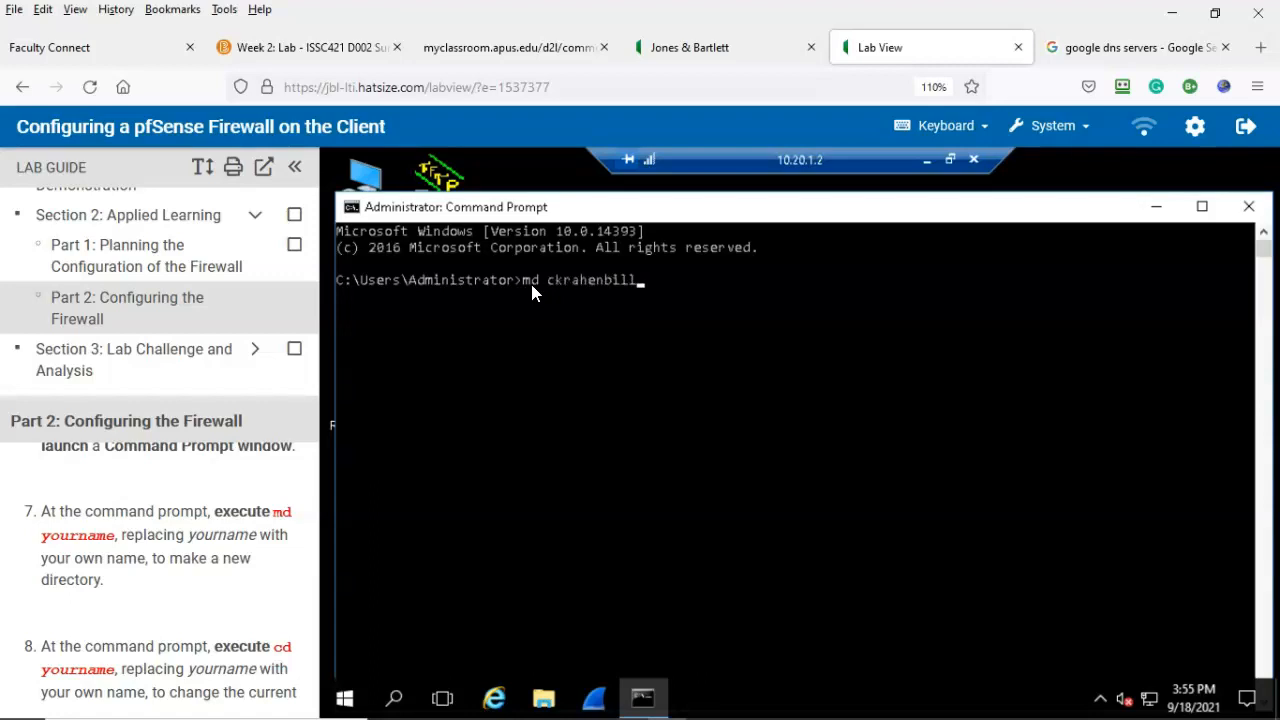
pyautogui.click(643, 291)
pyautogui.press('Return')
pyautogui.press('Return')
pyautogui.scroll(-2, 113, 578)
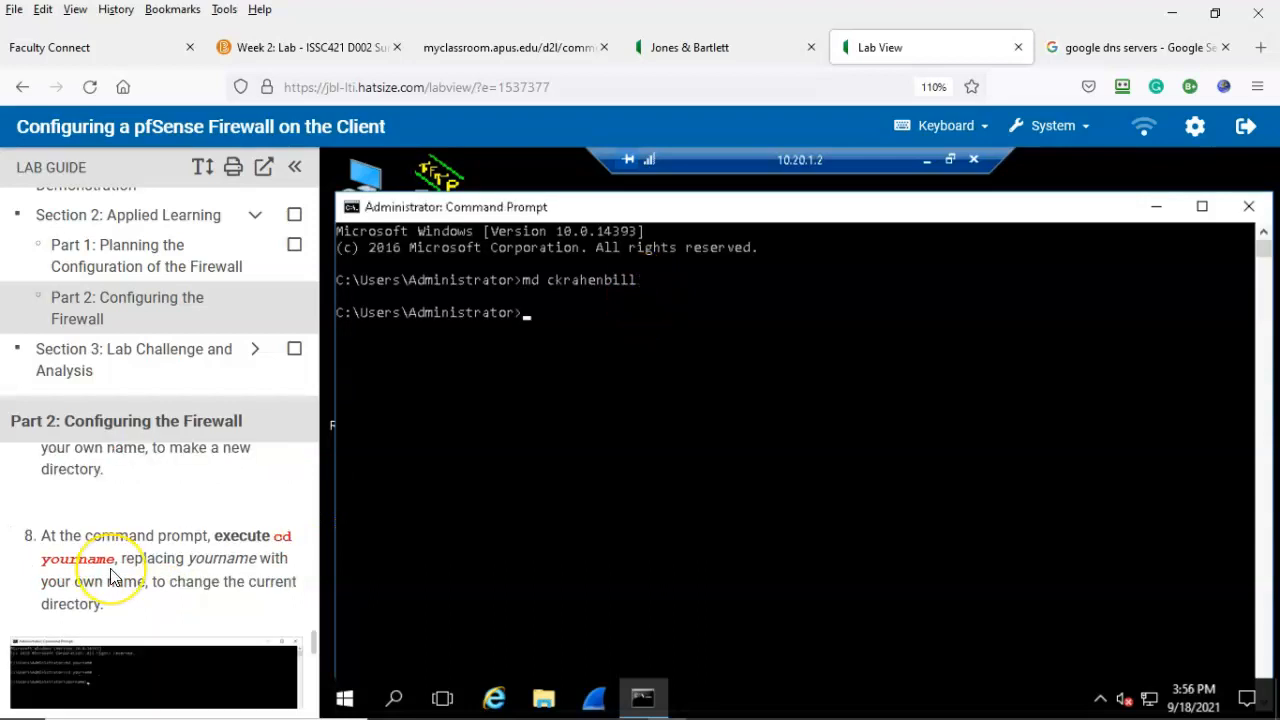
# Step: Change into the new student-named directory with cd
pyautogui.click(123, 568)
pyautogui.write('cd ')
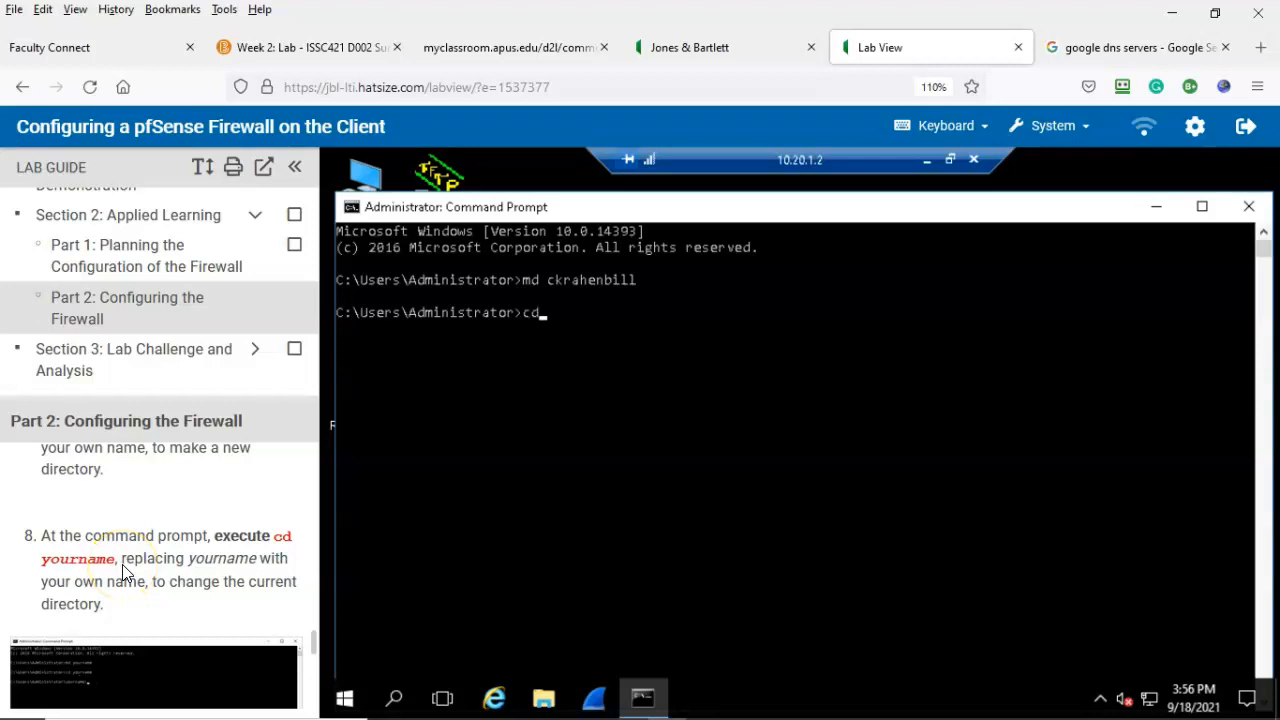
pyautogui.press('Return')
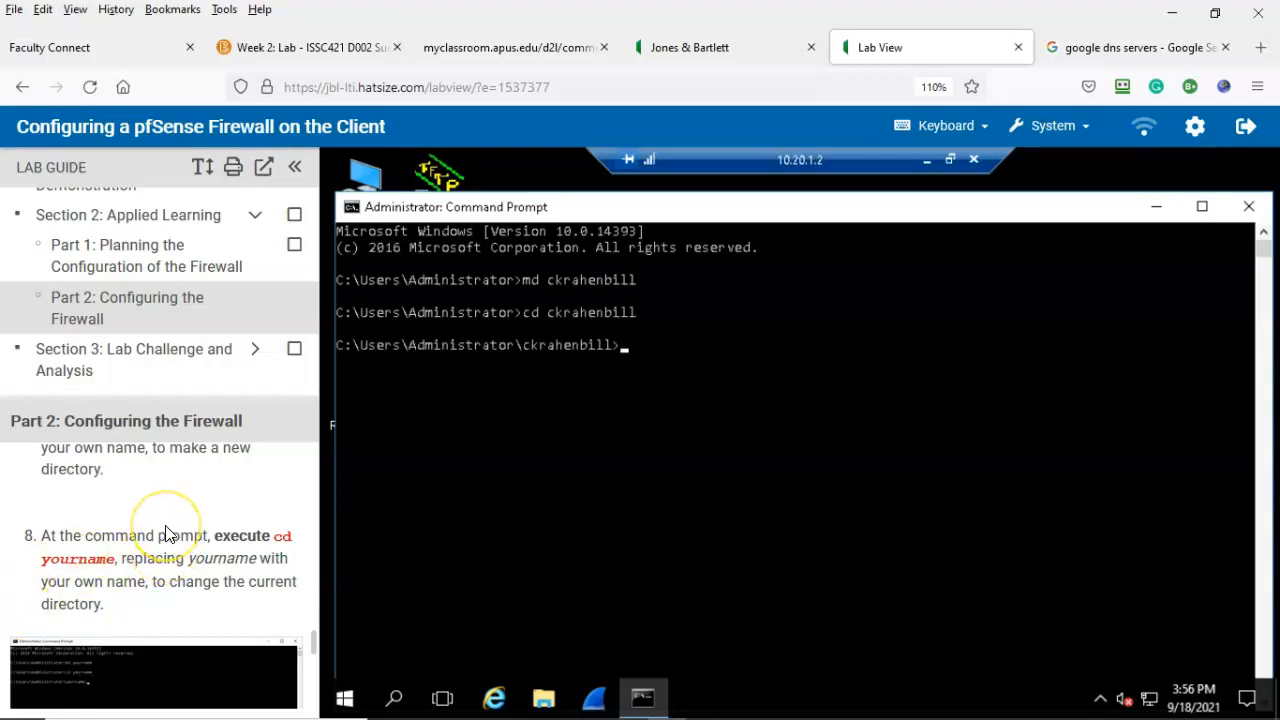
pyautogui.scroll(-3, 166, 533)
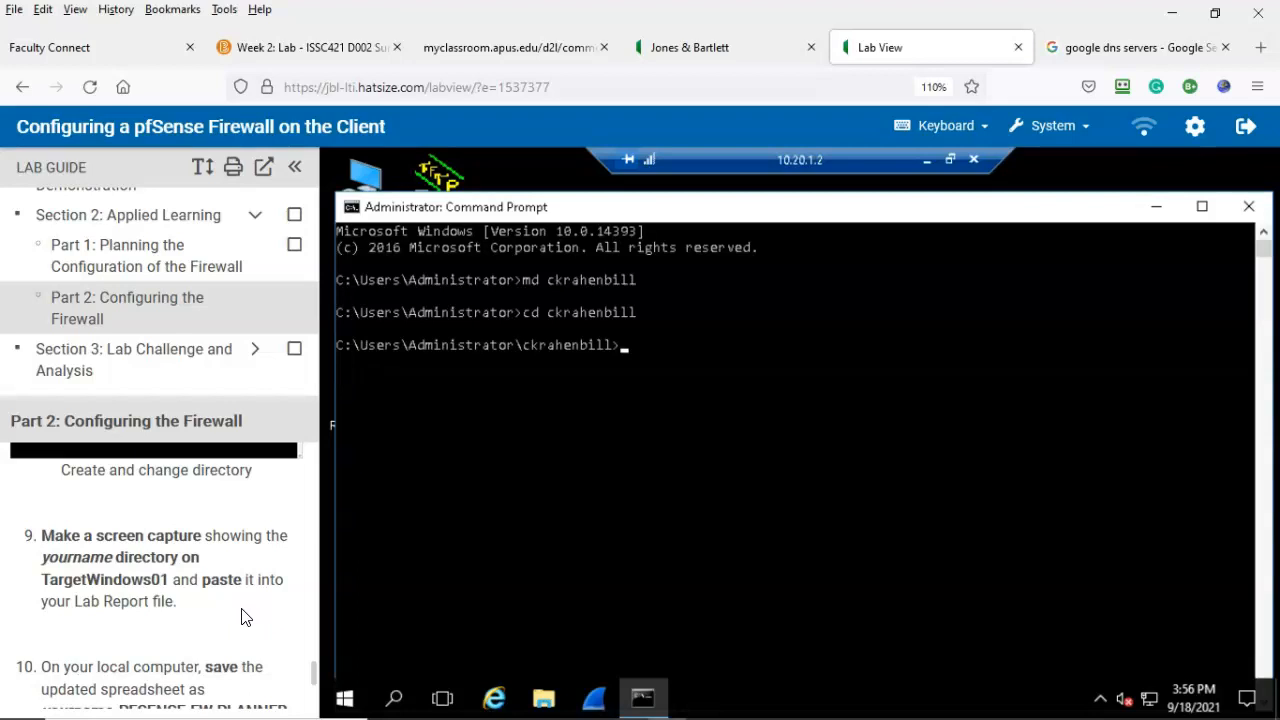
pyautogui.scroll(-1, 241, 608)
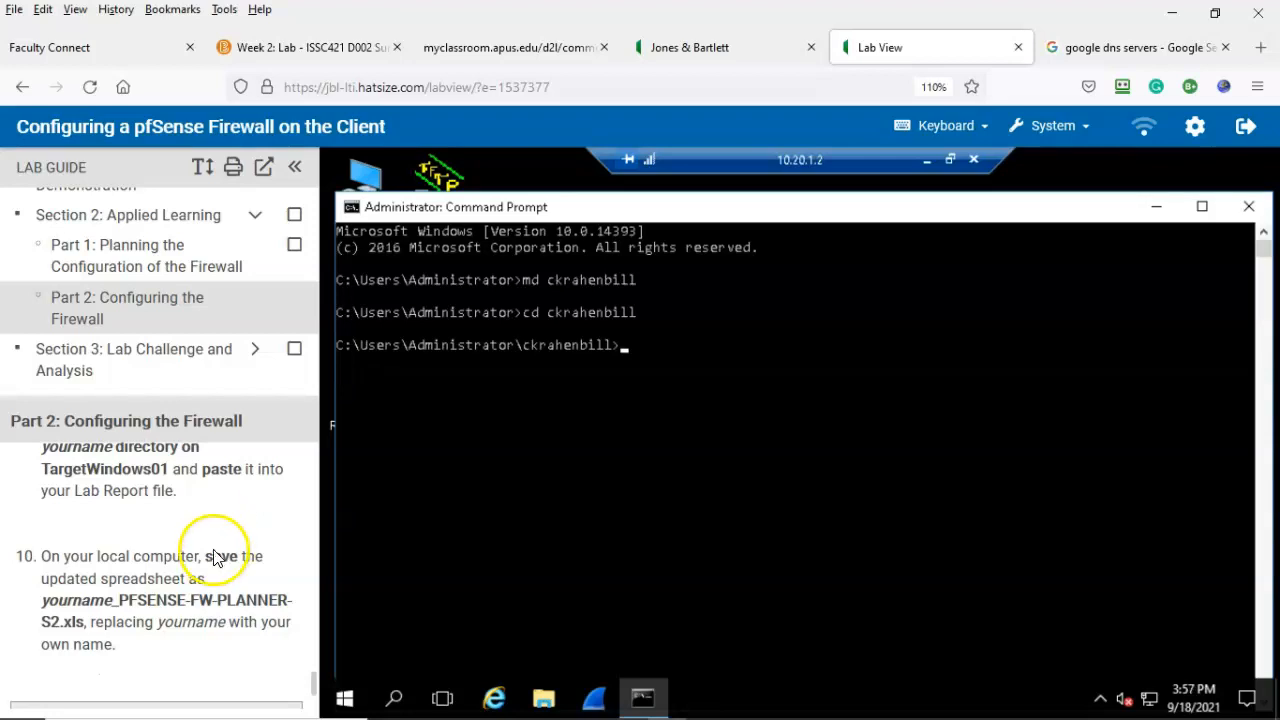
pyautogui.scroll(-2, 218, 557)
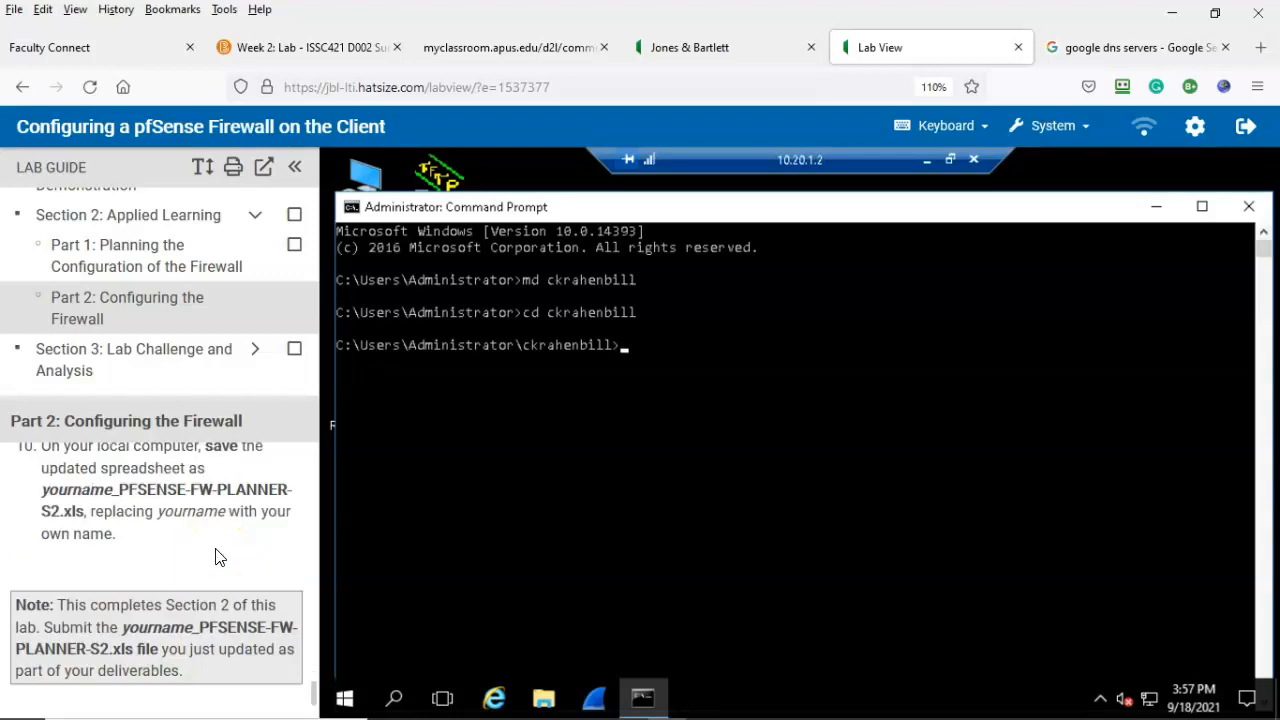
pyautogui.scroll(-1, 218, 557)
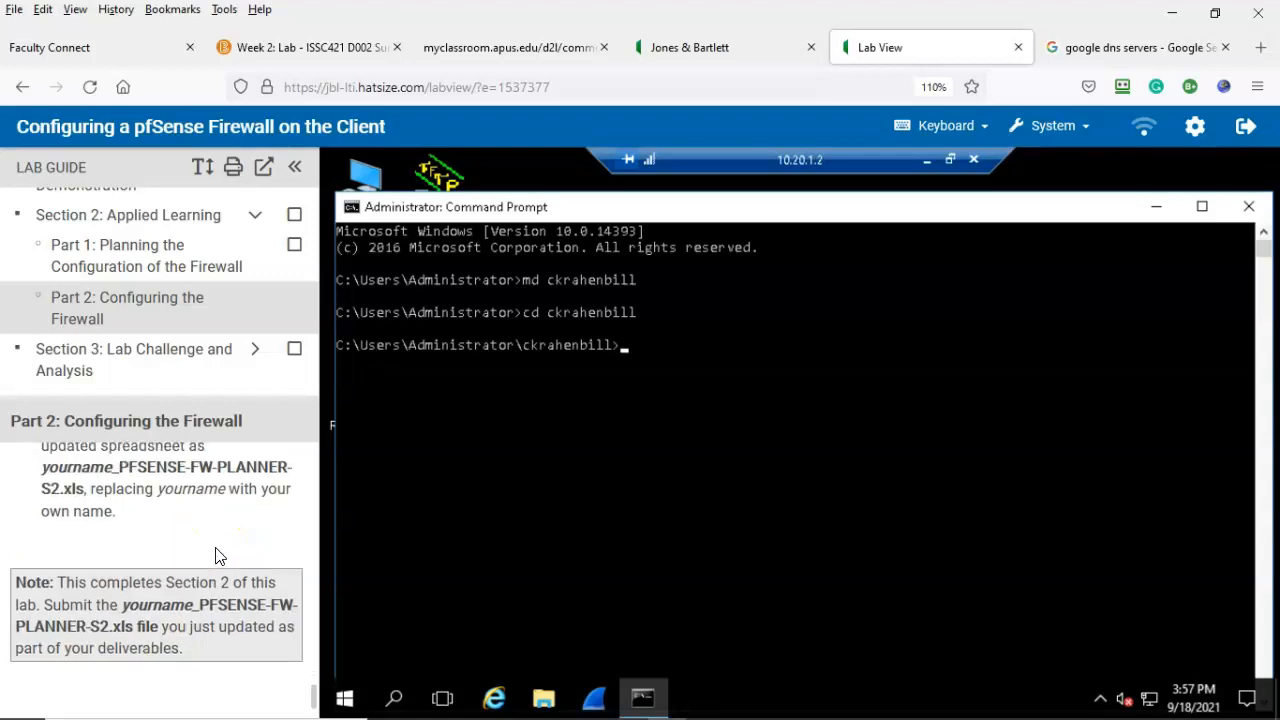